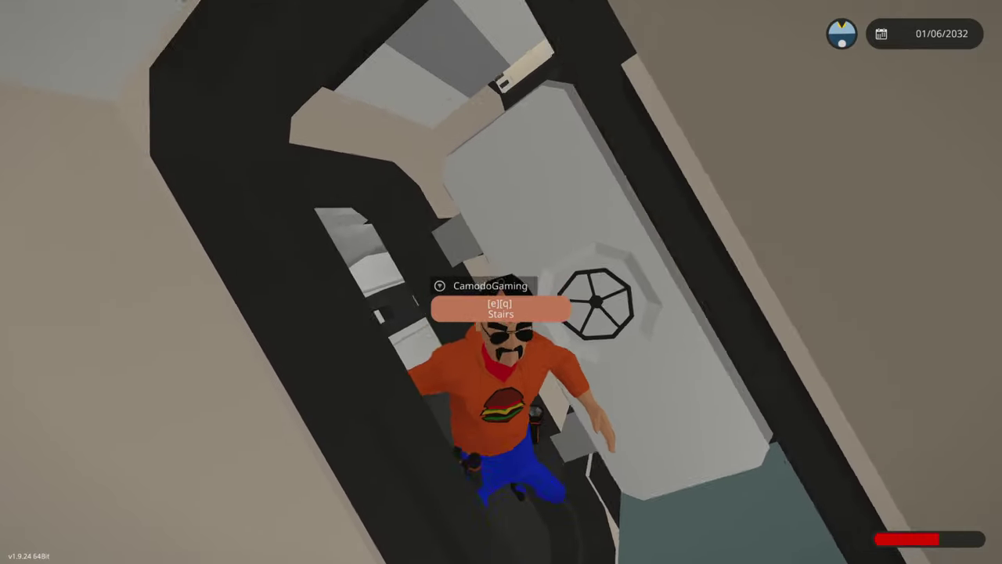
Drop down the stairwell and walk past the vault door to the other crew member
key(e)
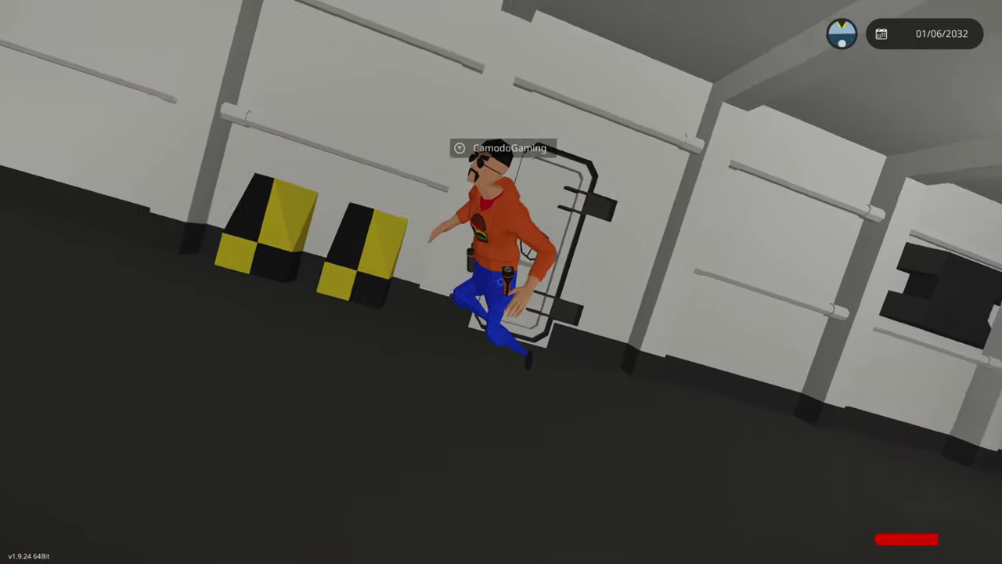
key(w)
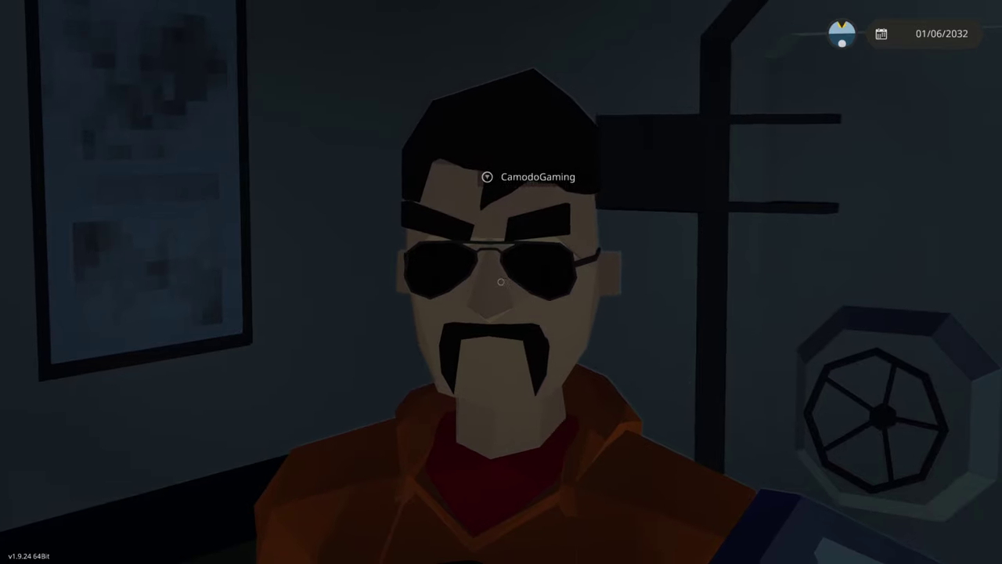
Leave the coffee machine at 0, then go down the corridor and open the outer deck hatch
key(s)
key(s)
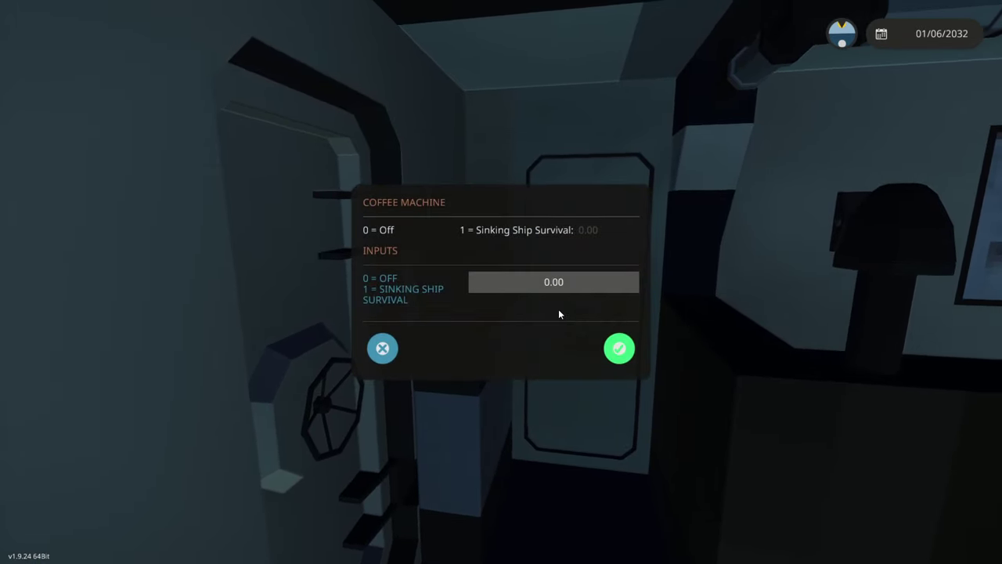
click(382, 348)
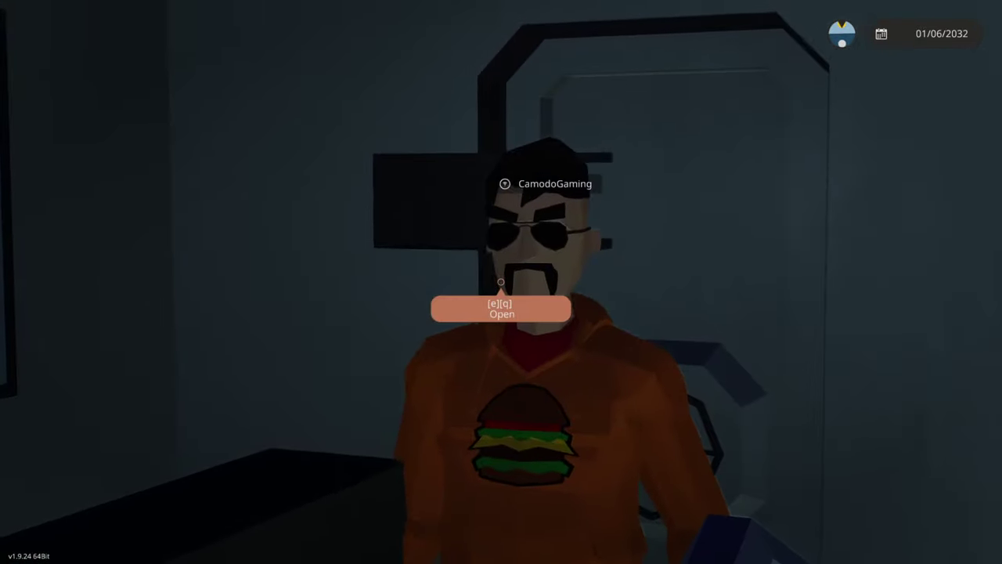
key(s)
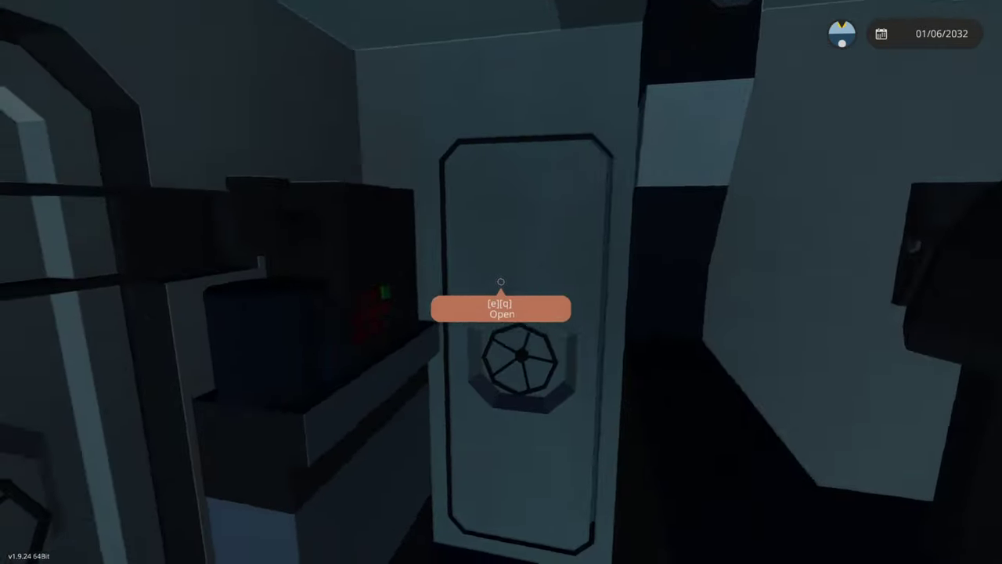
key(e)
key(w)
key(e)
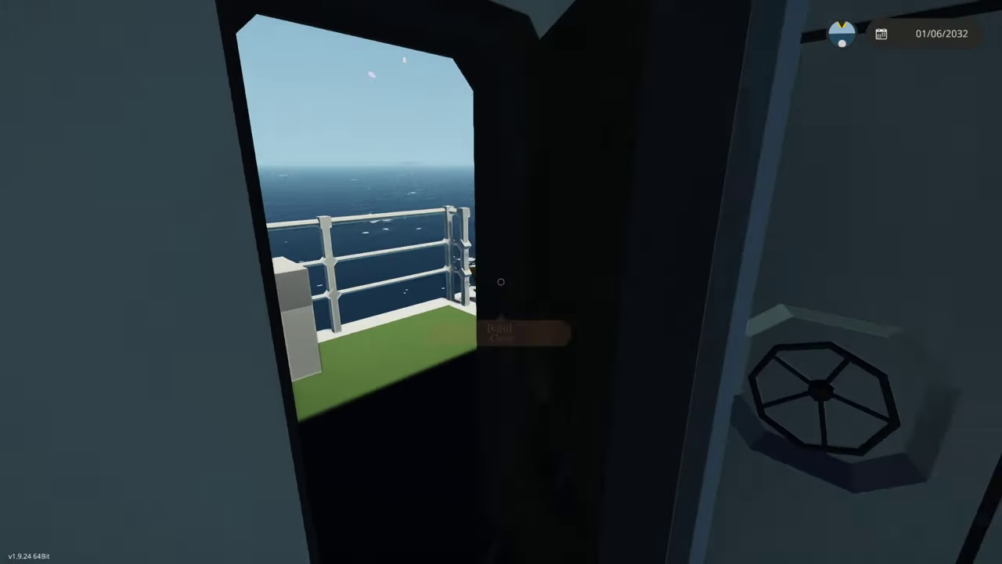
Return to the bridge and dismiss the coffee machine settings again, leaving it off
key(w)
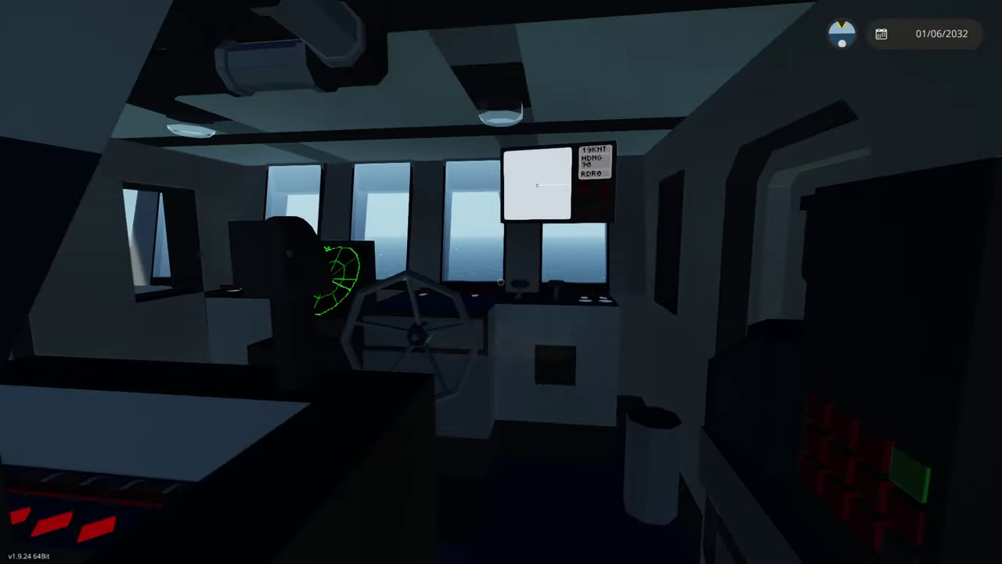
key(w)
key(w)
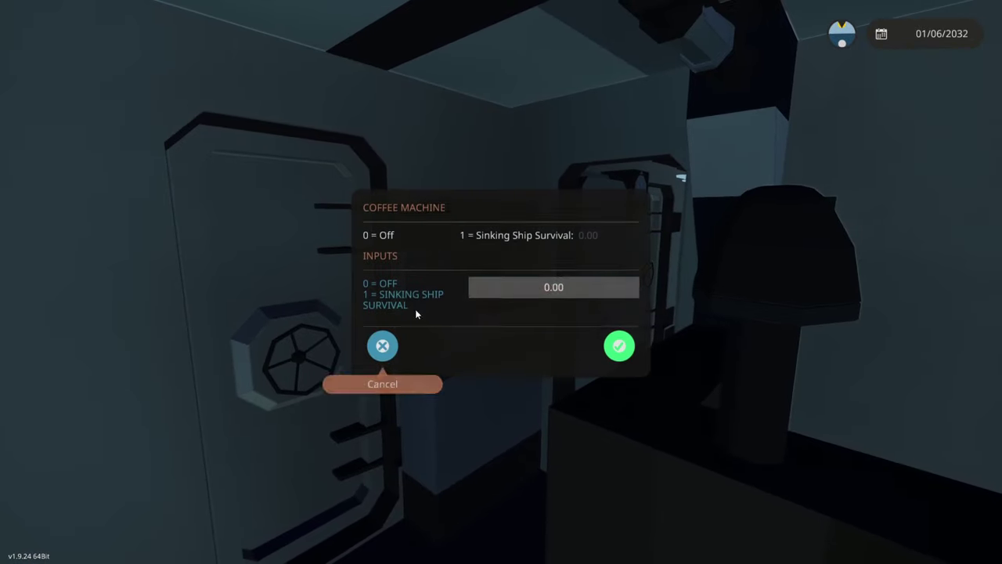
click(618, 352)
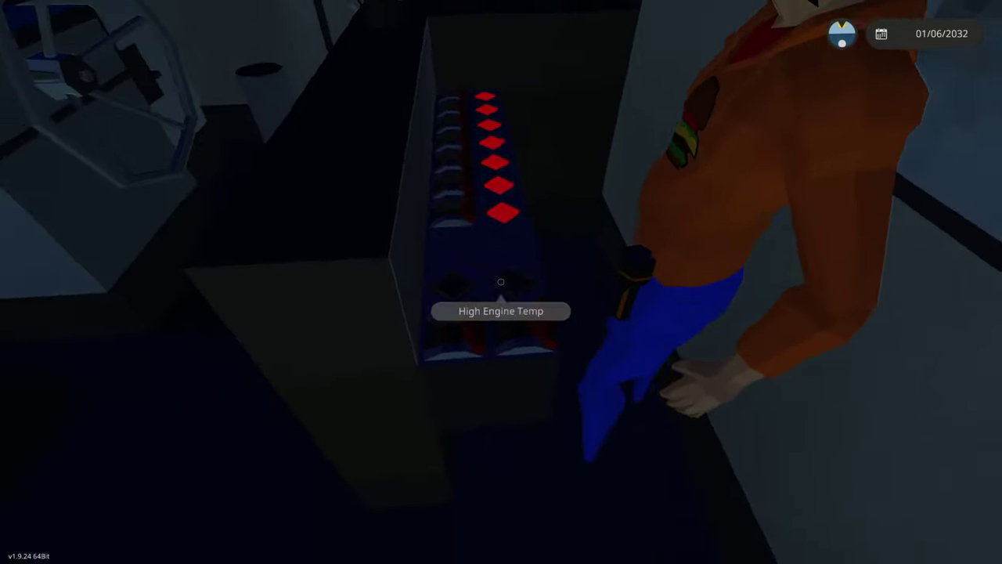
Walk past the engine temperature panel and radar console to the bridge window
key(w)
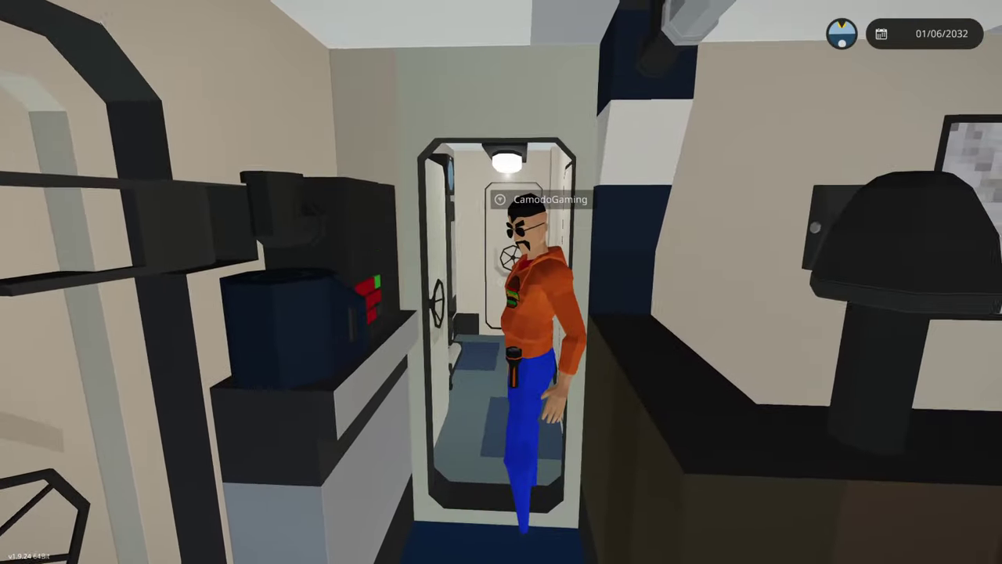
key(w)
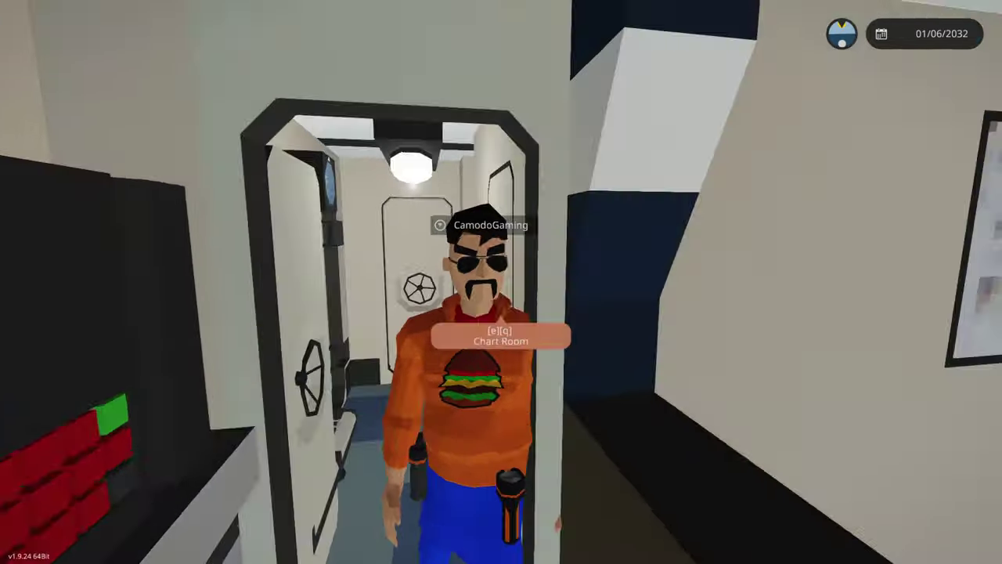
key(w)
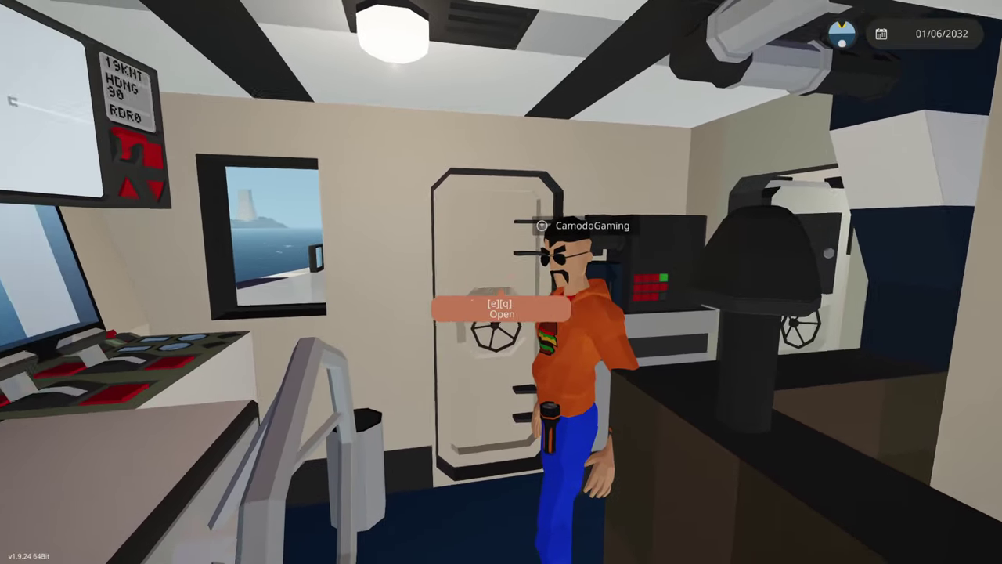
key(w)
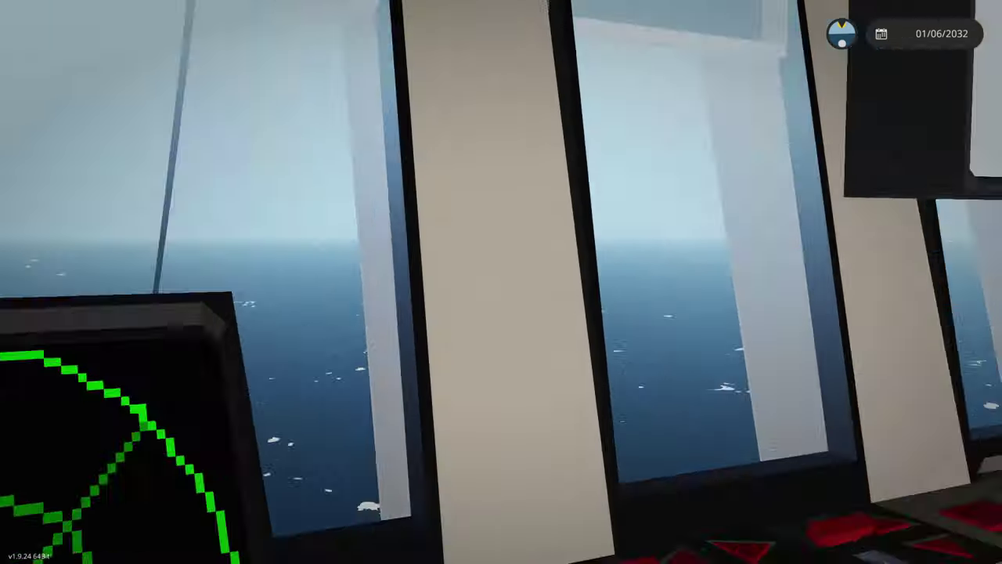
Raise wind and rain to 100% in the pause menu's custom weather options
key(Escape)
click(559, 125)
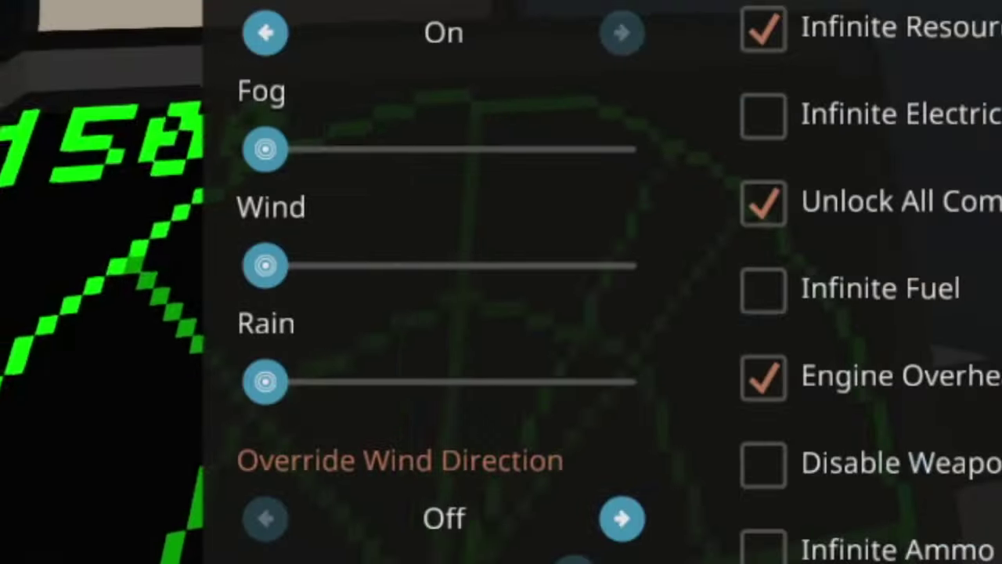
mouse_move(265, 265)
drag(270, 286, 896, 266)
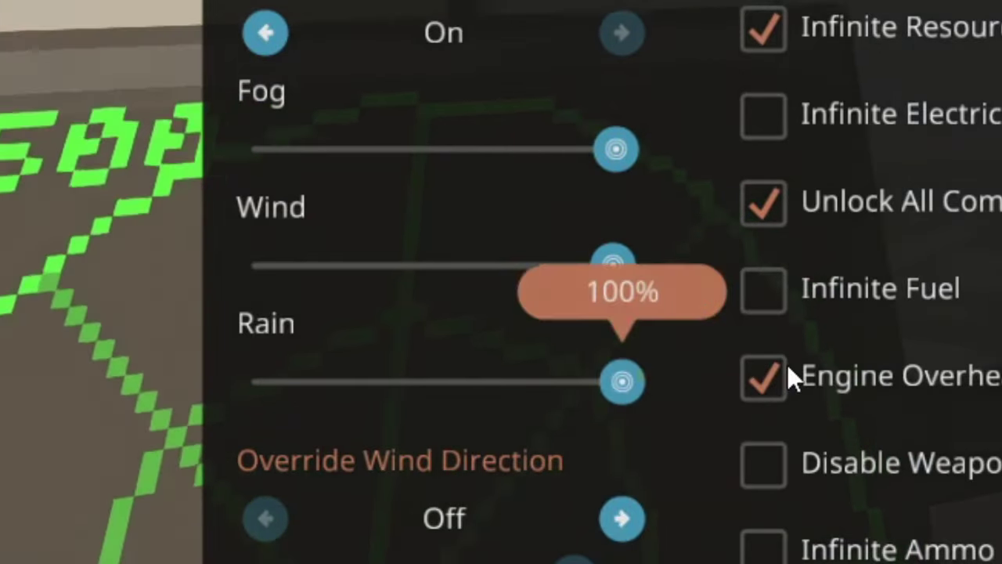
key(Escape)
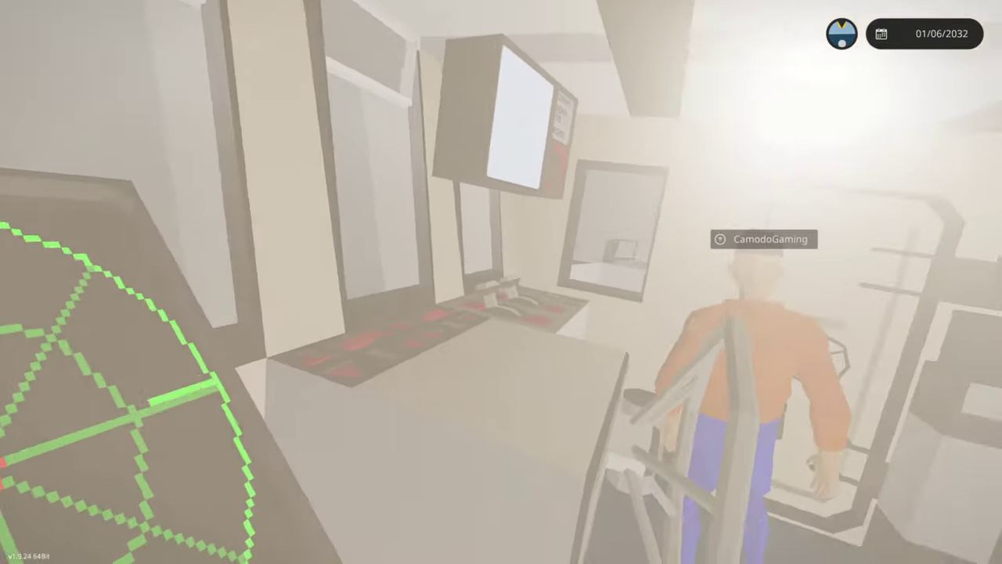
Sit briefly at the helm, then walk past the Stern Thruster console to the Chart Room
key(f)
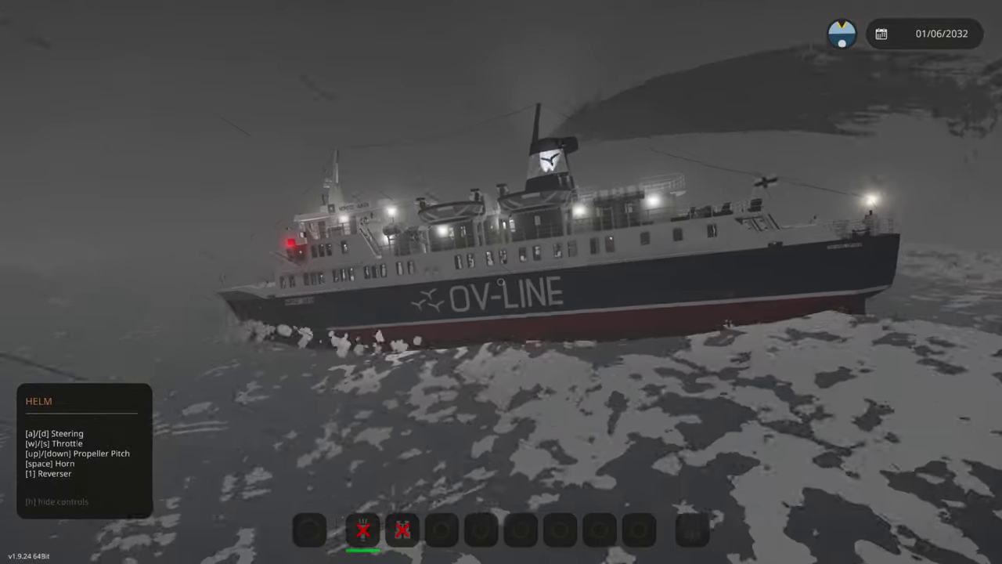
key(f)
key(w)
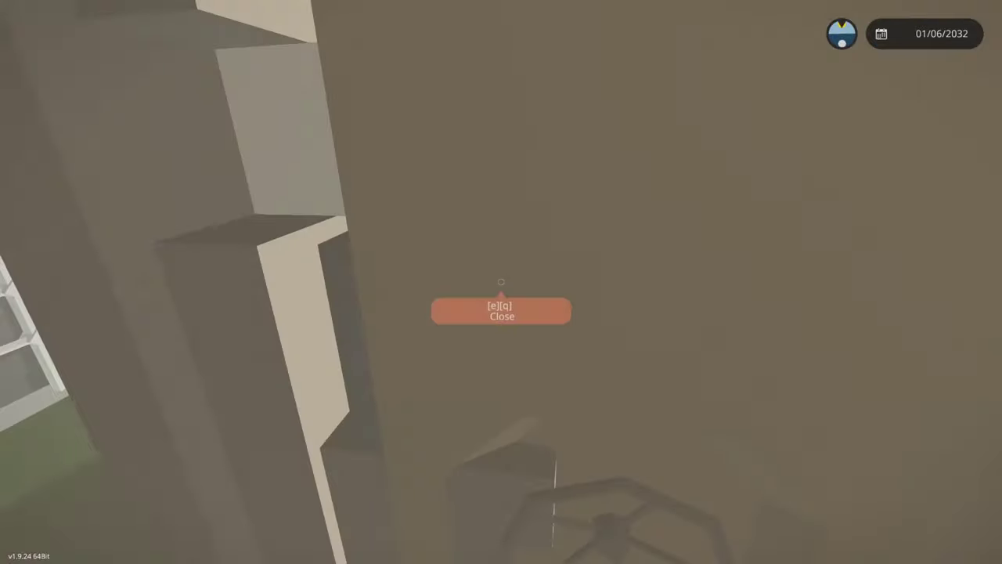
key(e)
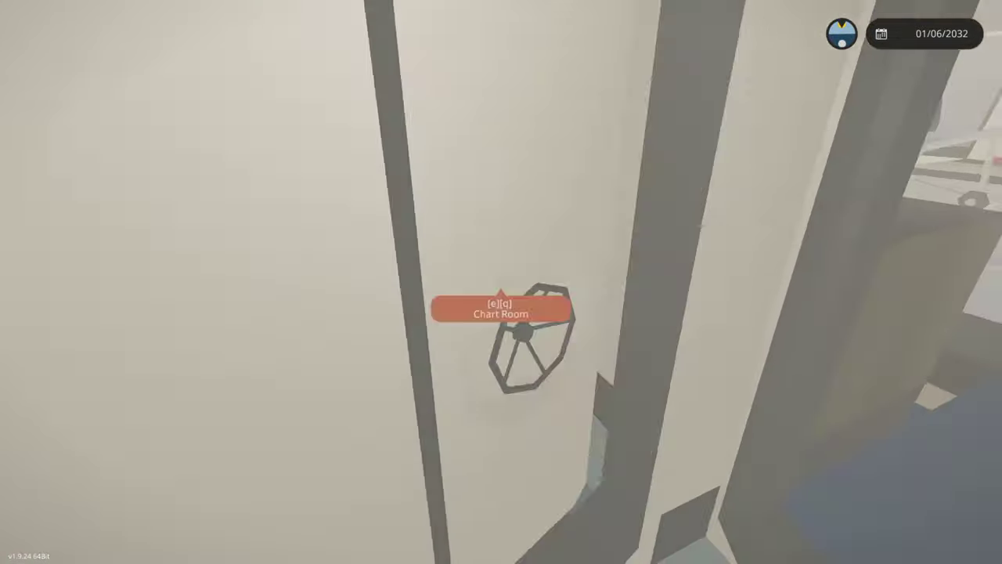
Open the Chart Room hatch and walk through to the keep-closed watertight door
key(e)
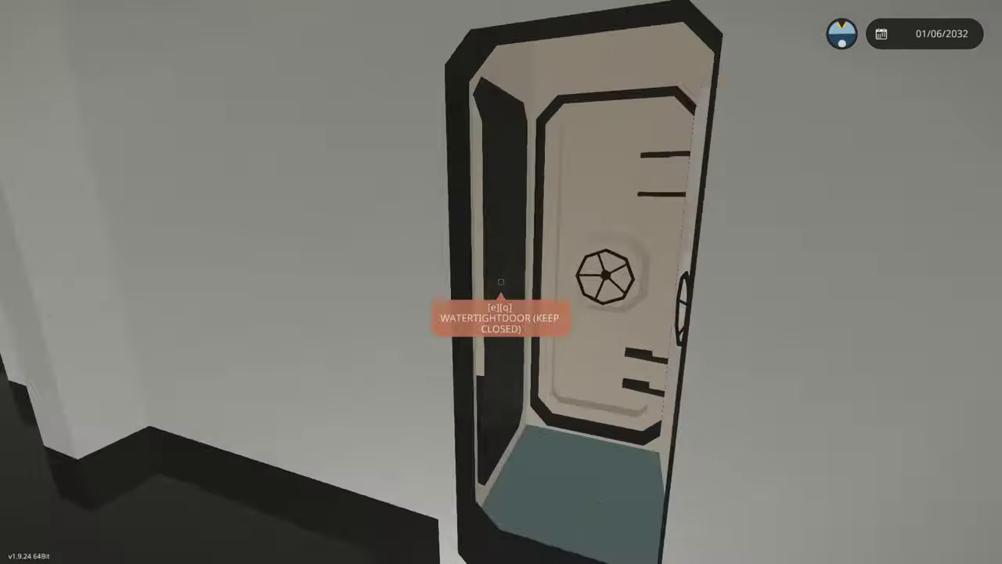
Follow the long corridor beyond the watertight door to the dark locker
key(w)
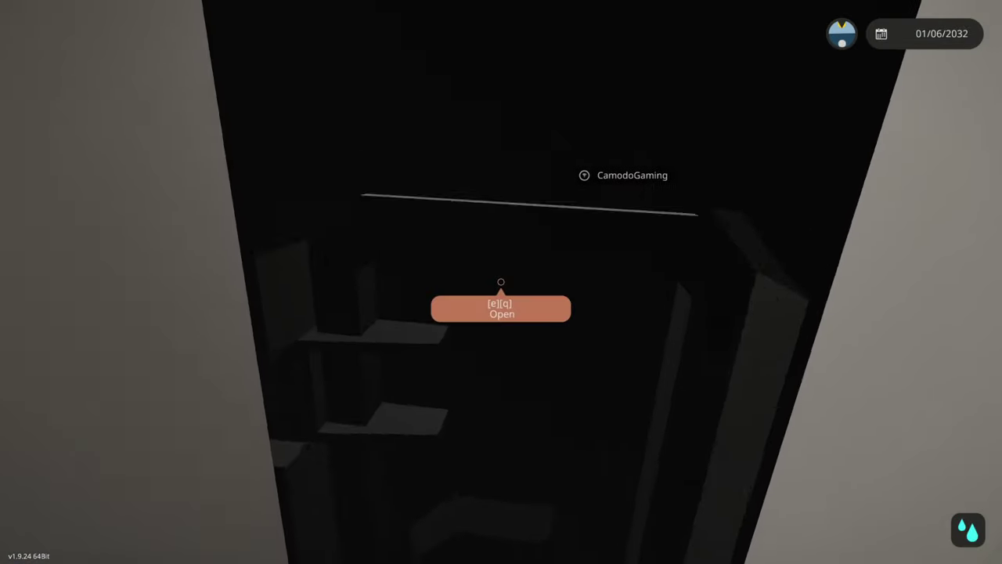
Open the locker, light up the dark room and walk into it
key(e)
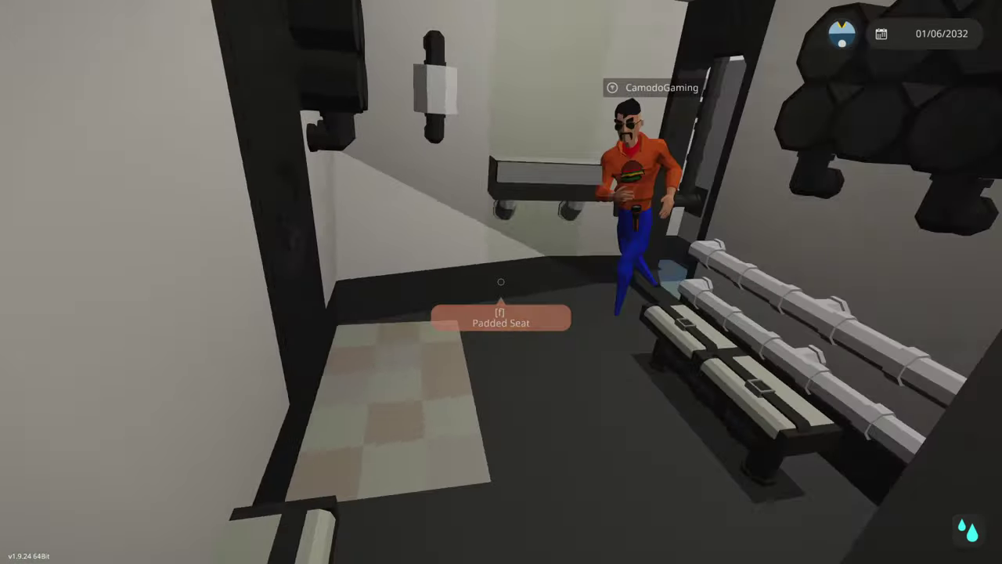
scroll(501, 282, down, 5)
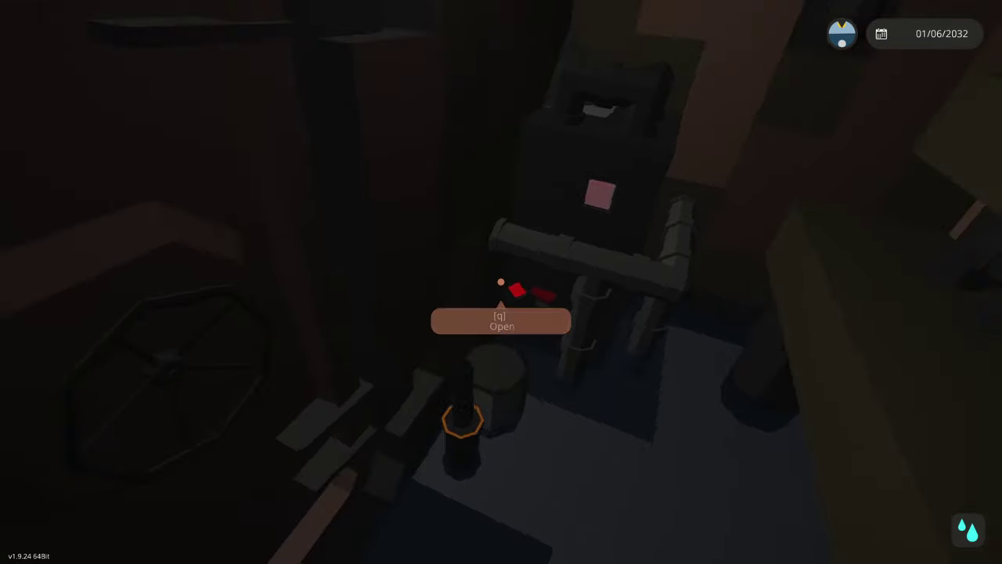
key(f)
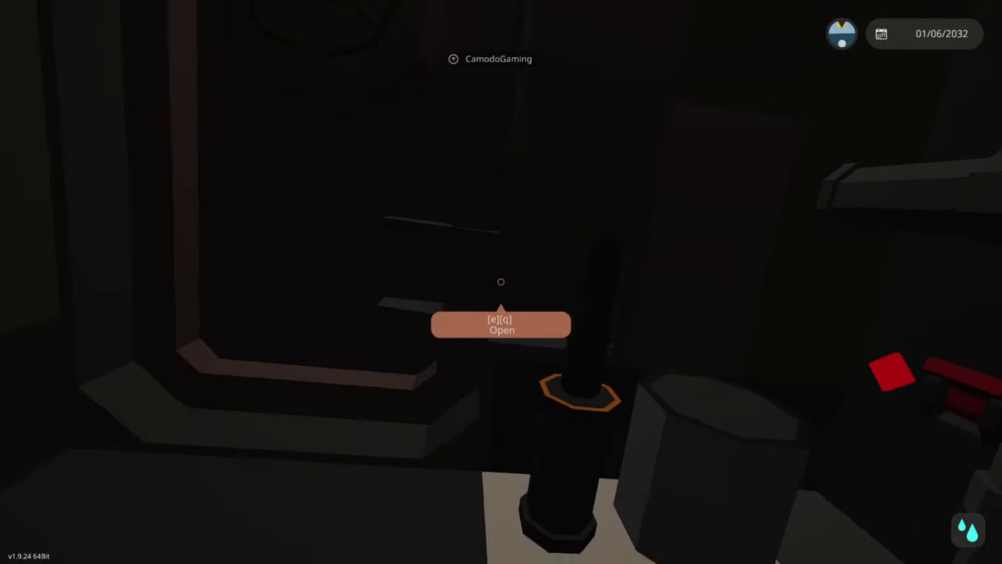
key(w)
key(w)
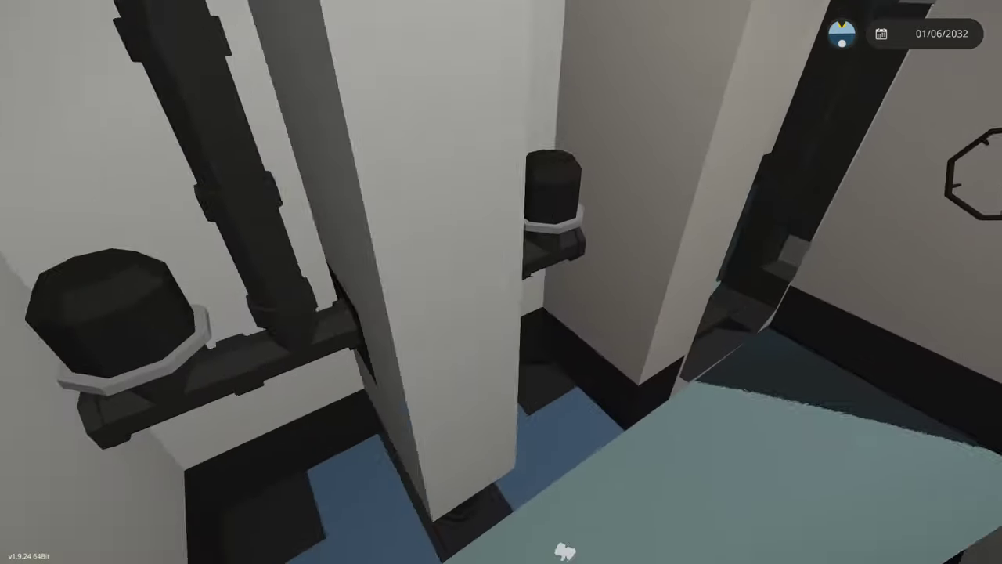
Move through the rooms and staircase corridor into the white room
key(w)
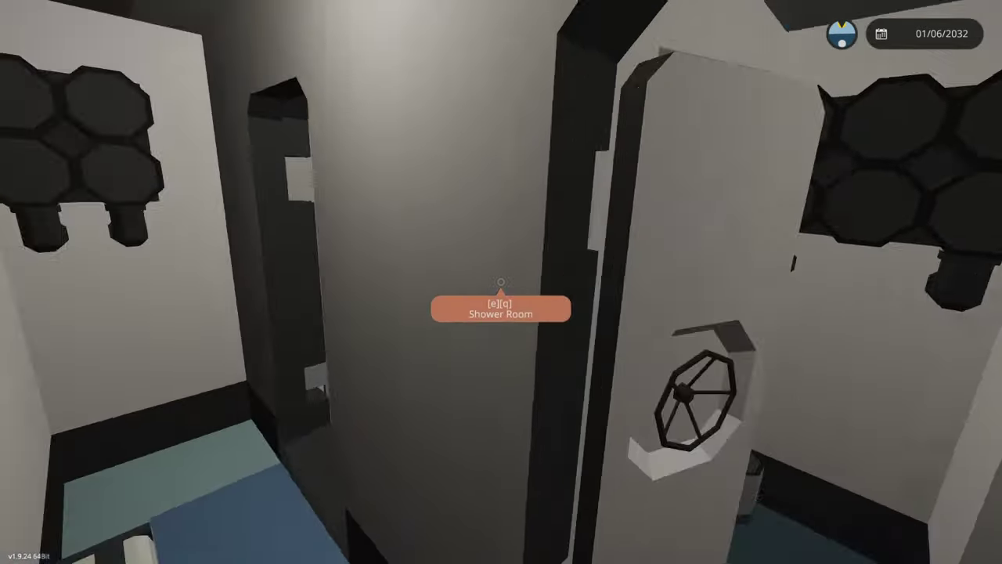
key(w)
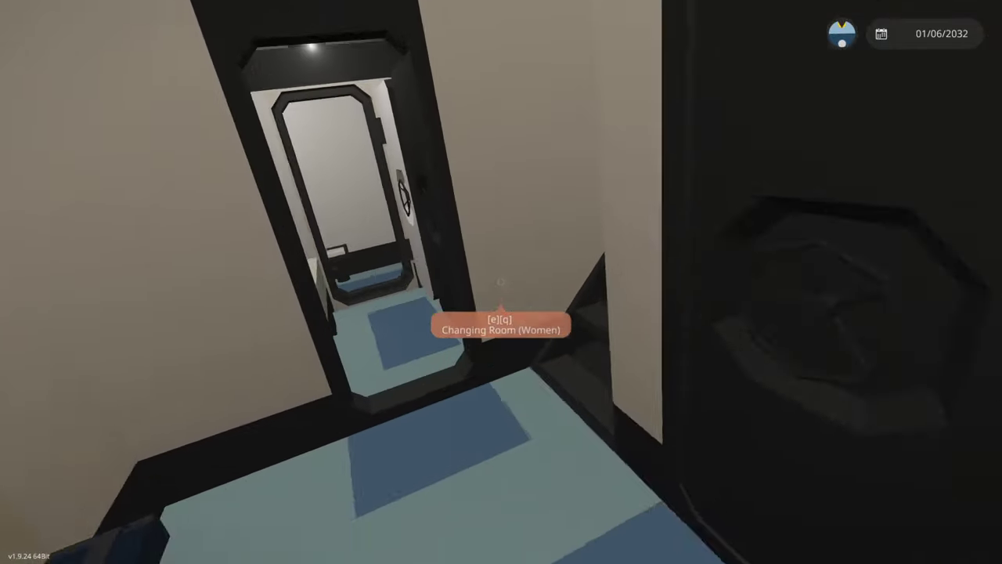
drag(501, 281, 501, 282)
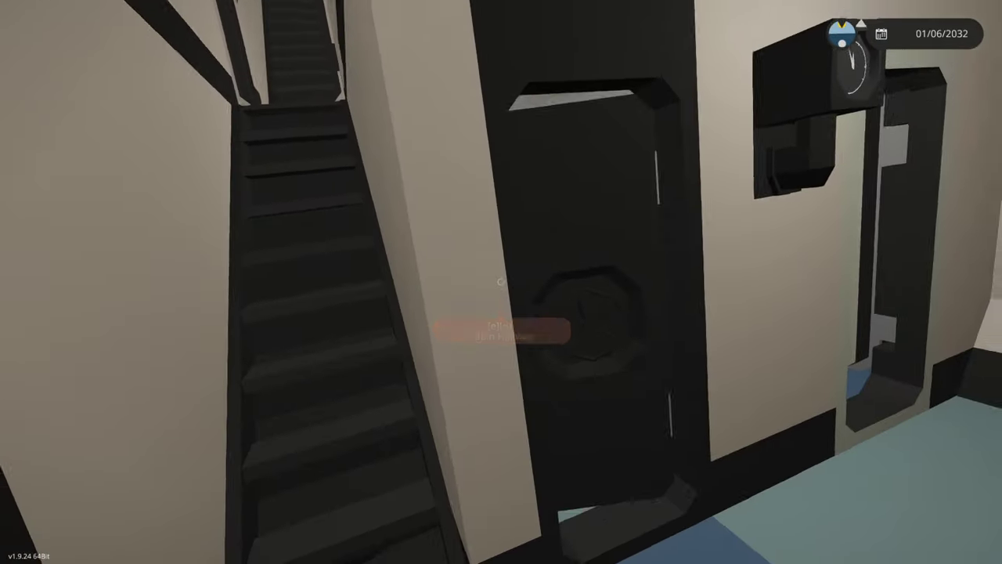
key(w)
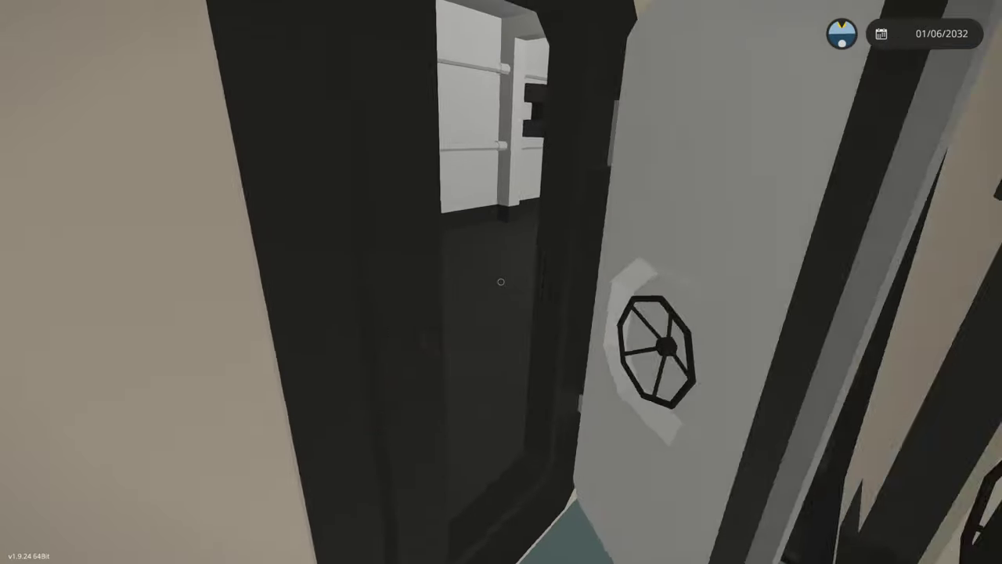
key(w)
Open the white room and CREW ONLY hatches and climb down into the engine room
key(e)
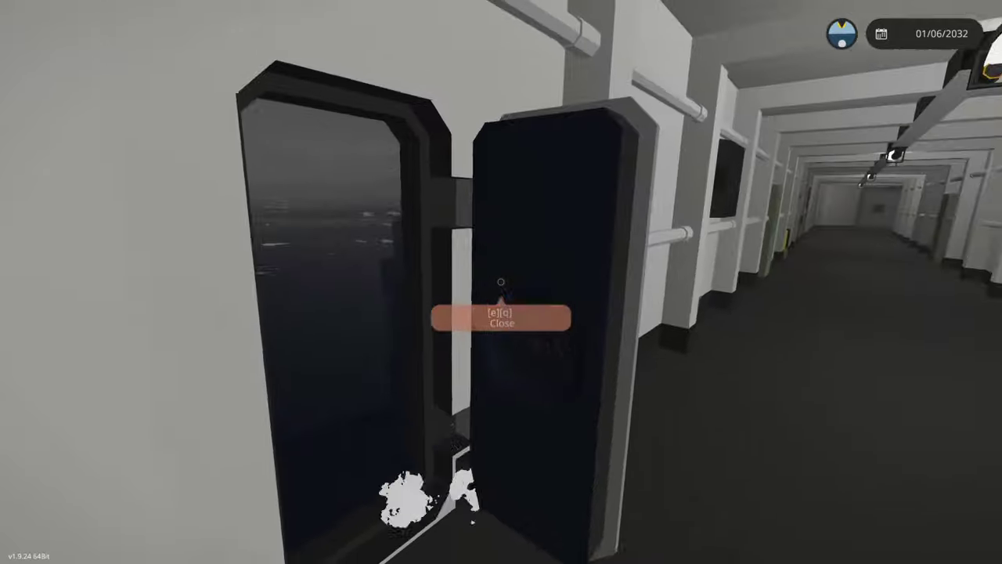
drag(501, 282, 501, 282)
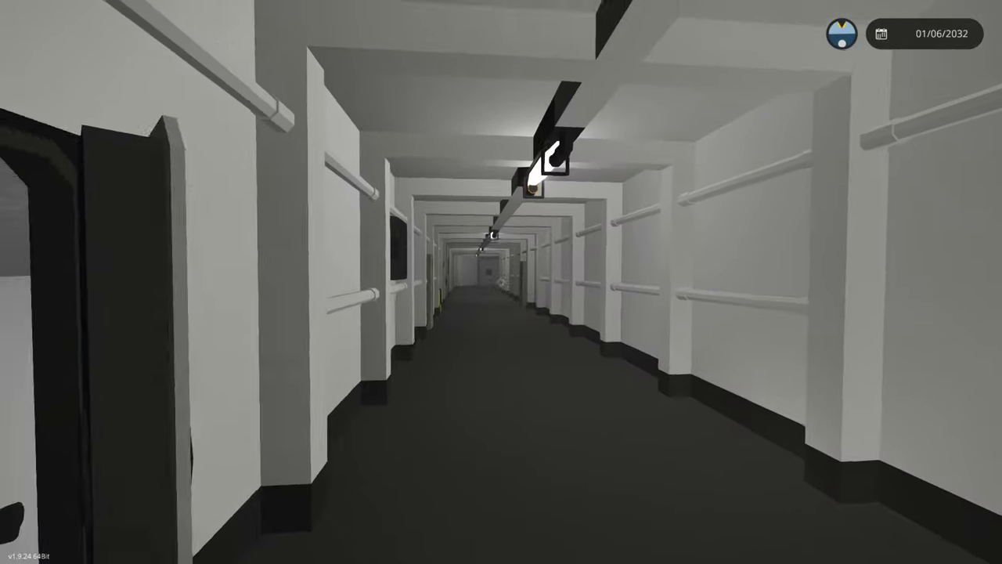
key(w)
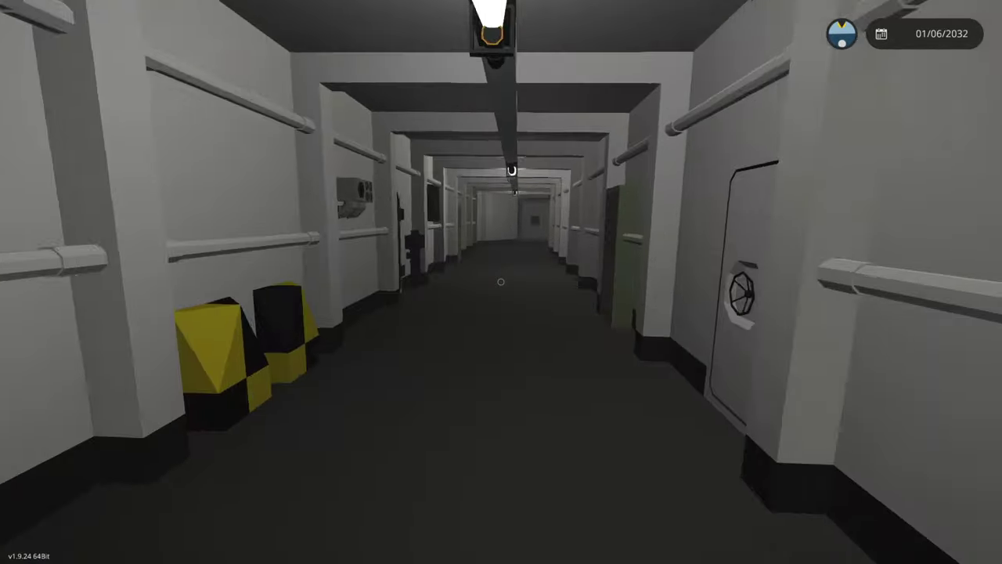
key(w)
key(e)
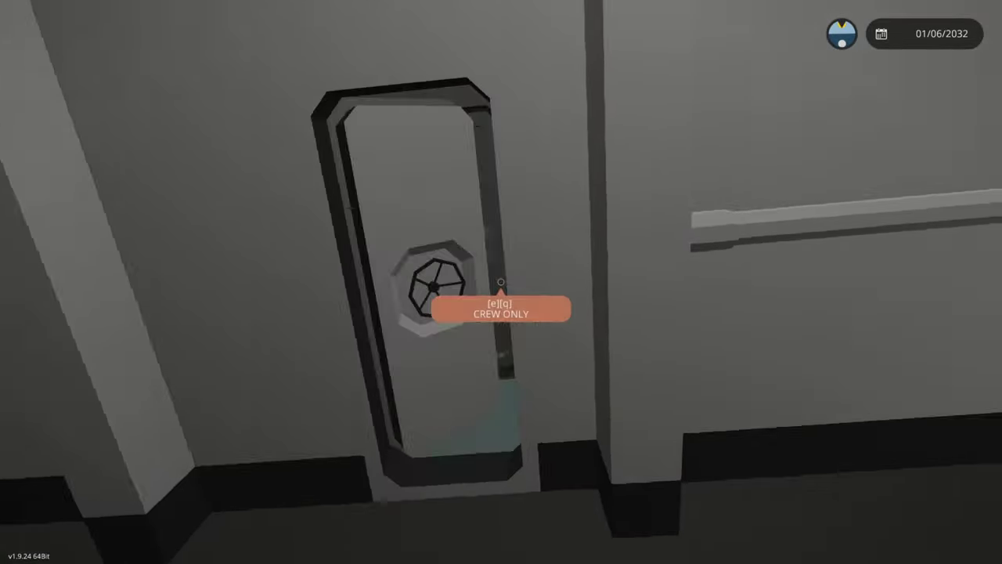
key(w)
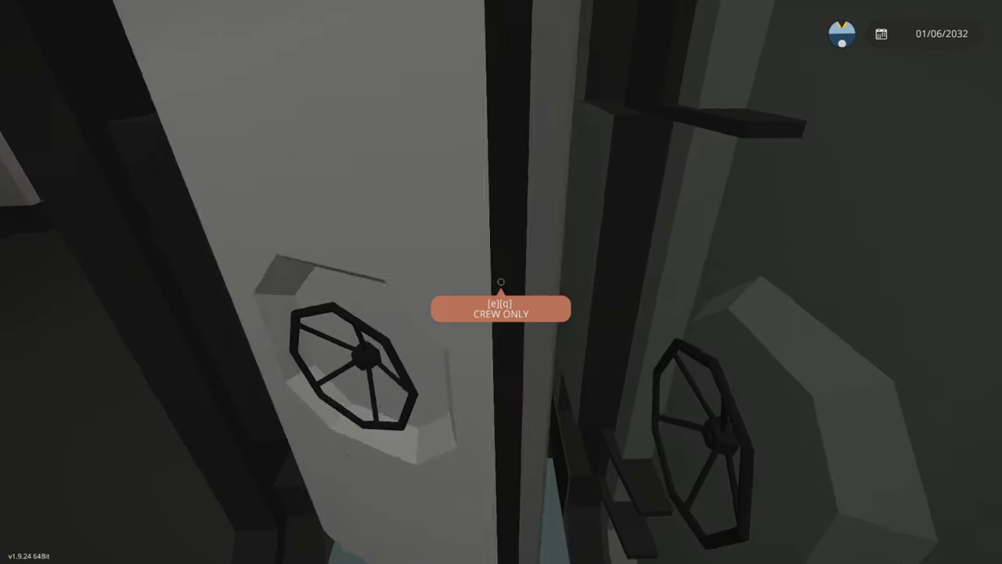
key(w)
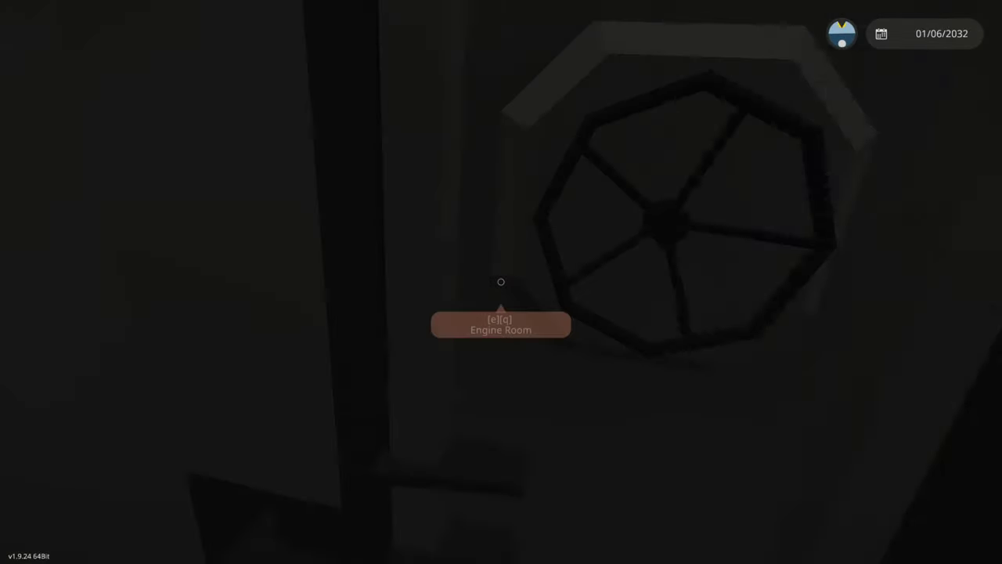
key(e)
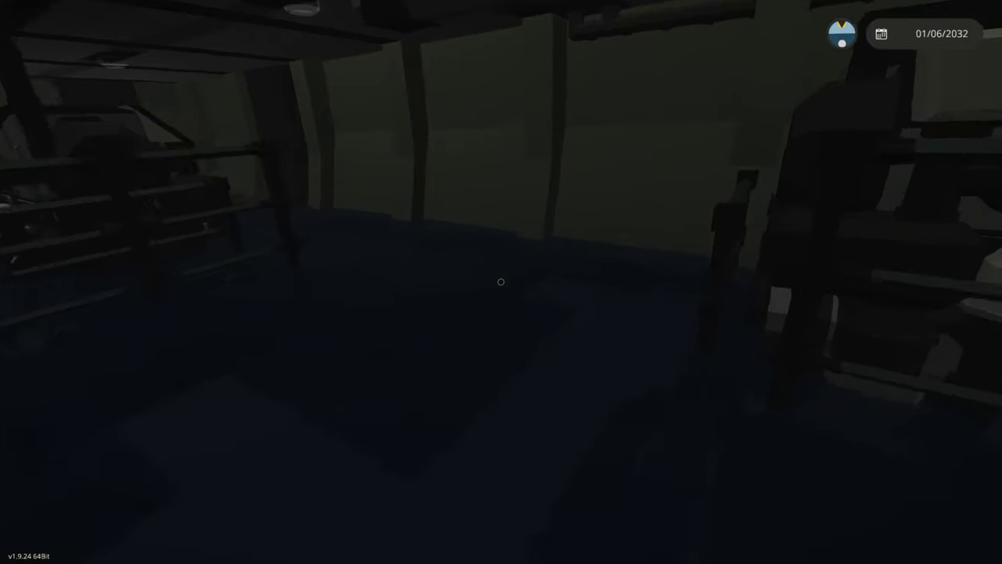
Wade through the flooded engine room past the lights breaker to the stern leak
key(w)
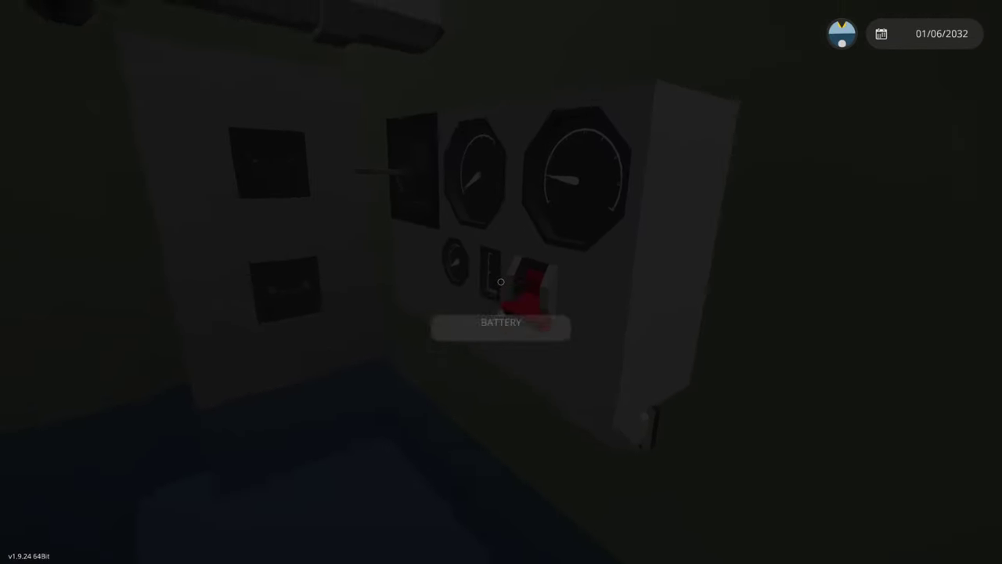
key(w)
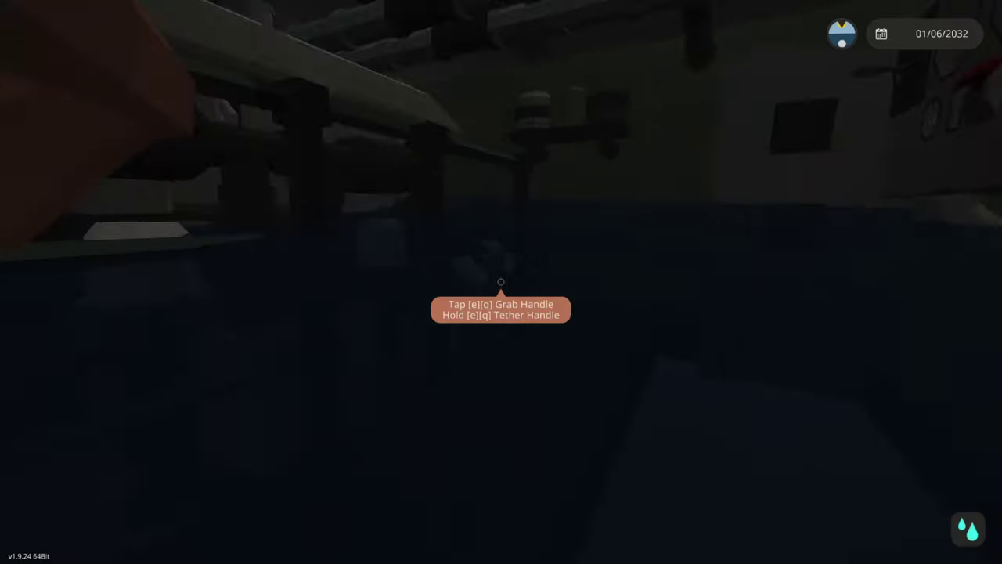
key(w)
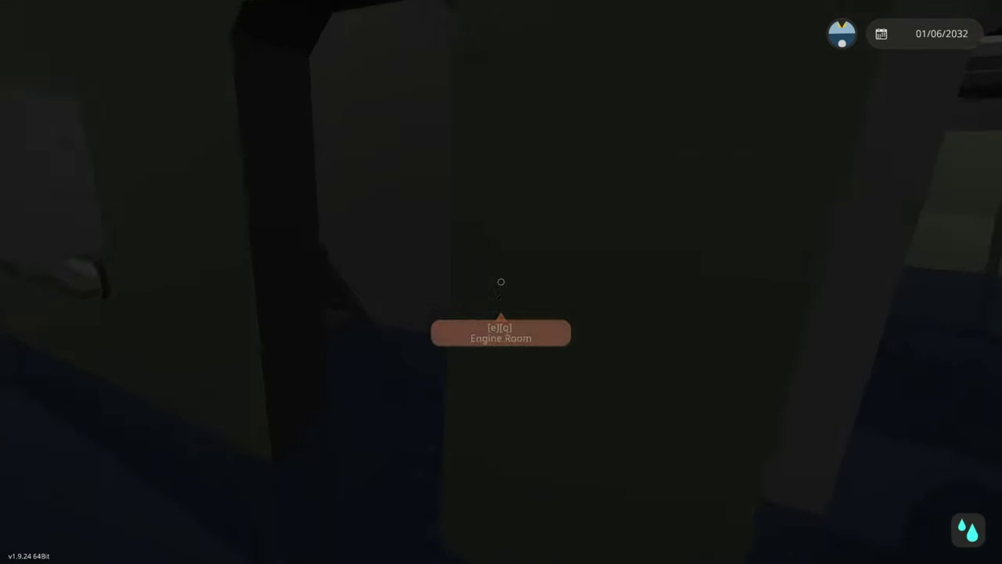
key(w)
key(w)
key(w)
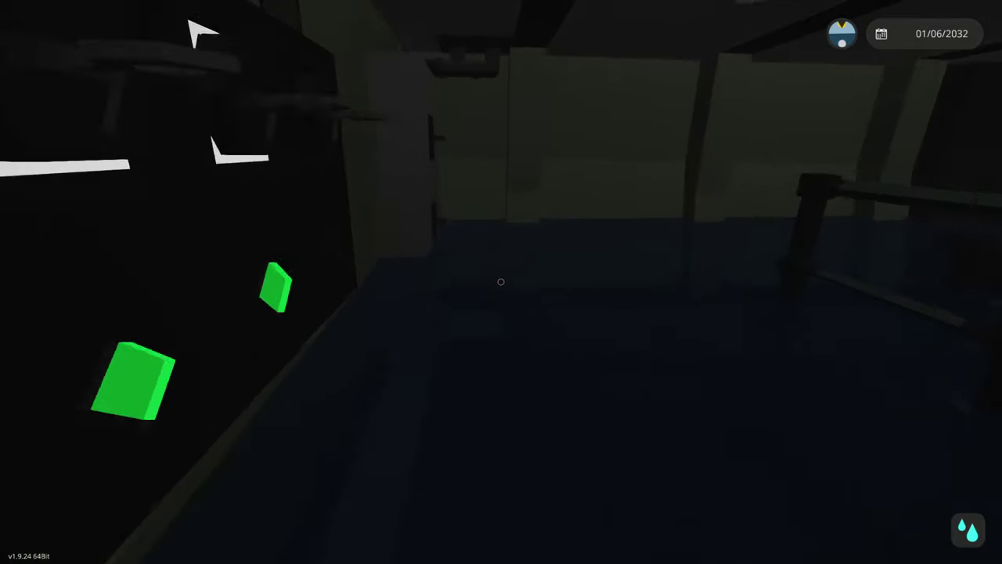
key(w)
key(w)
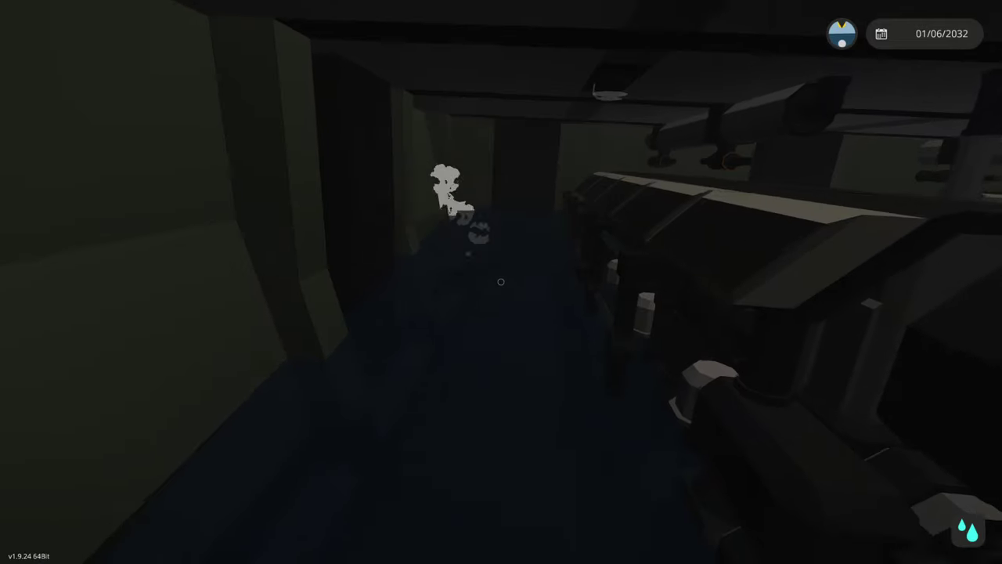
key(w)
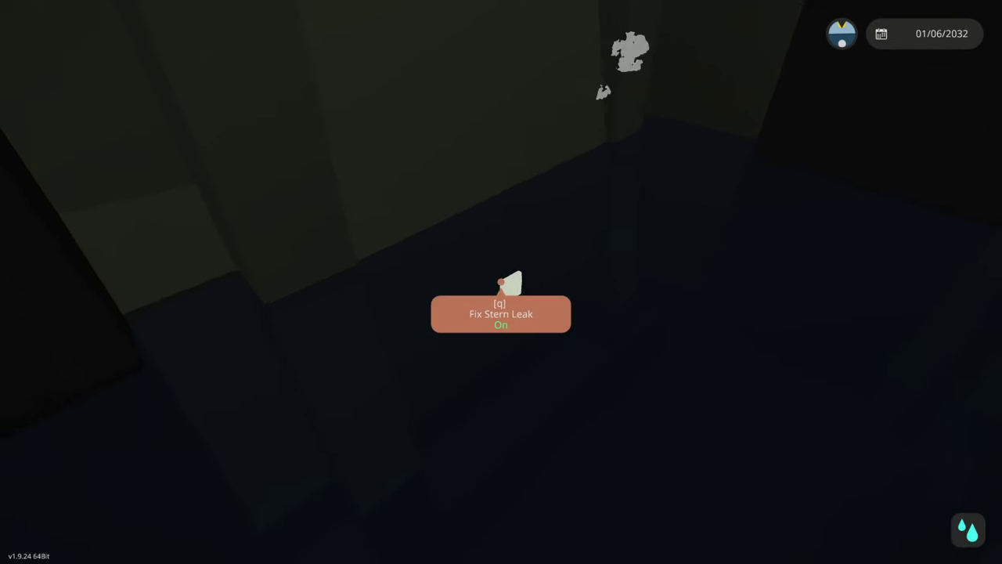
Head back through the engine room to the Control Room / Workshop hatch
key(w)
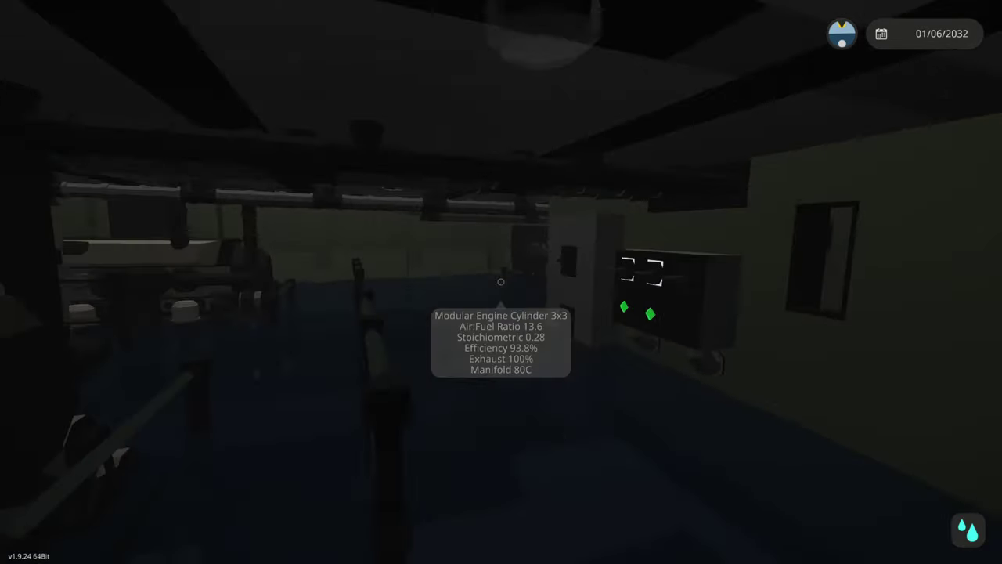
key(w)
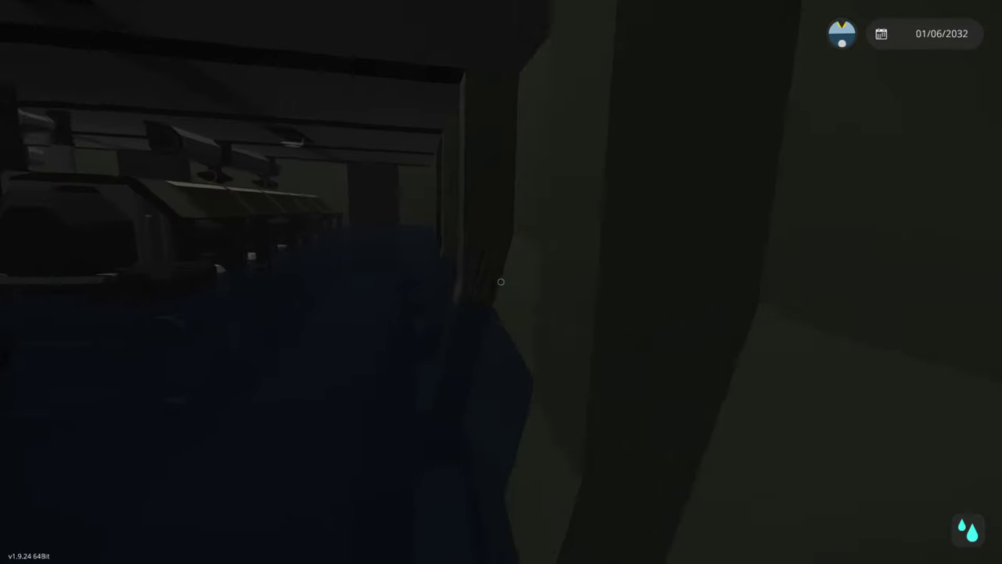
key(w)
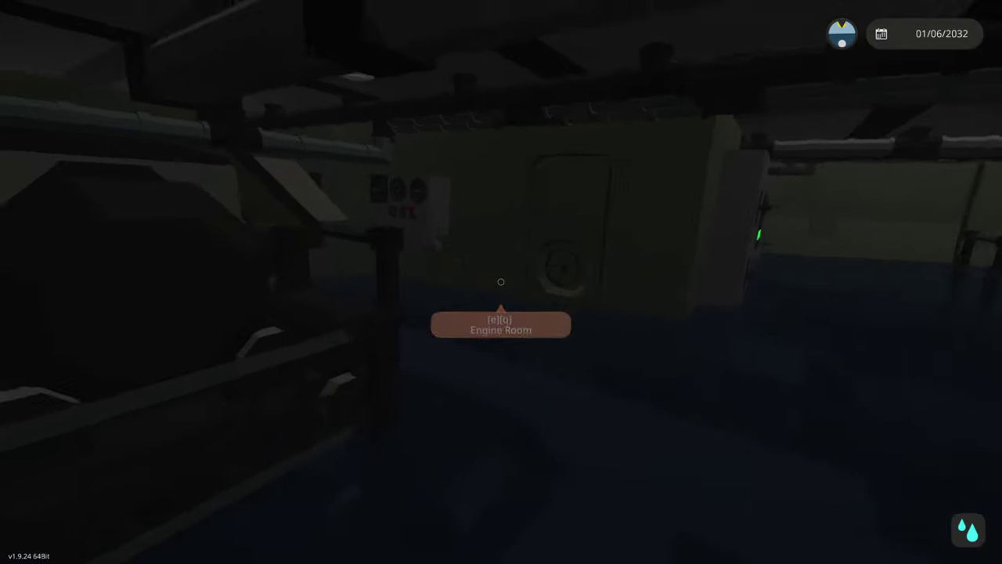
key(w)
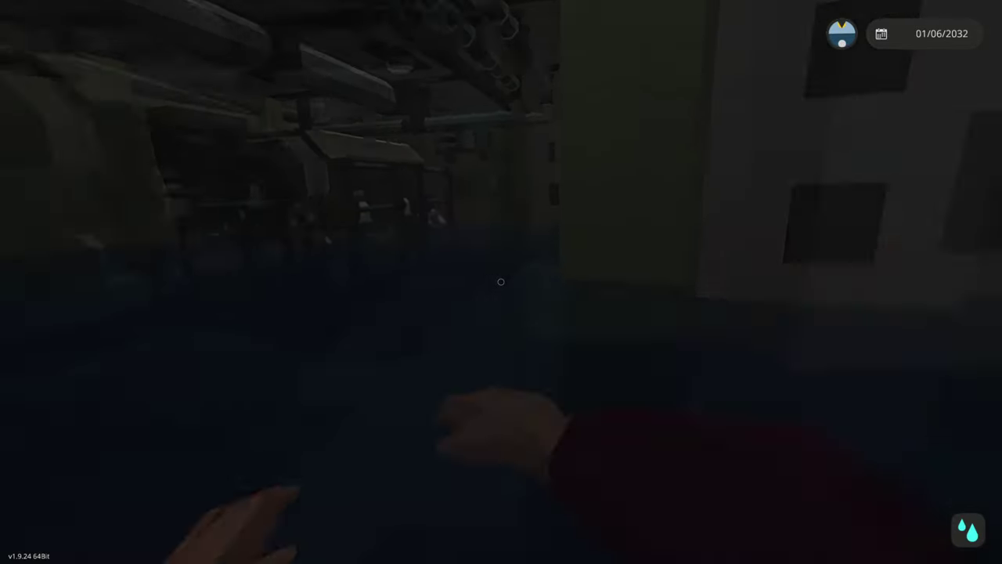
key(w)
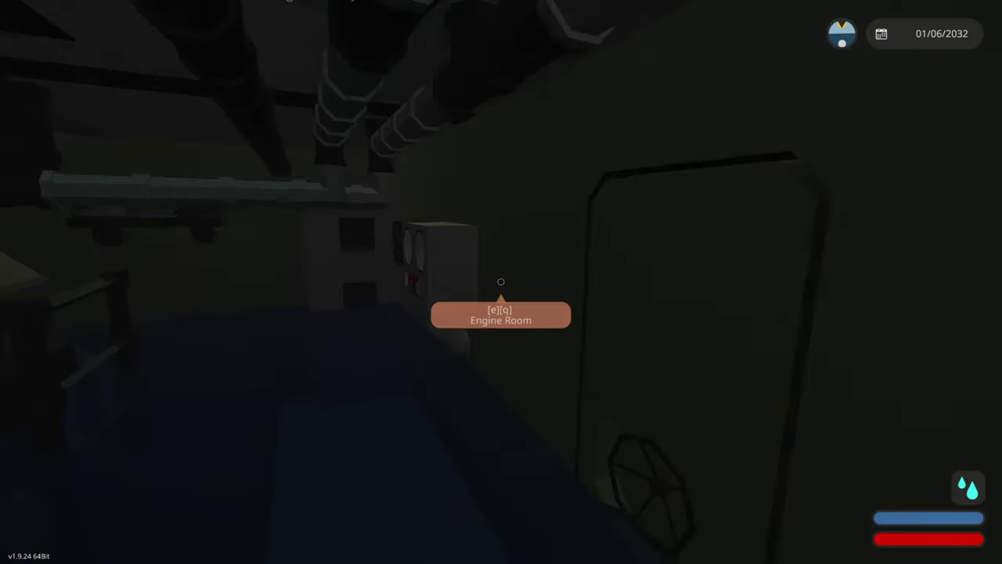
key(w)
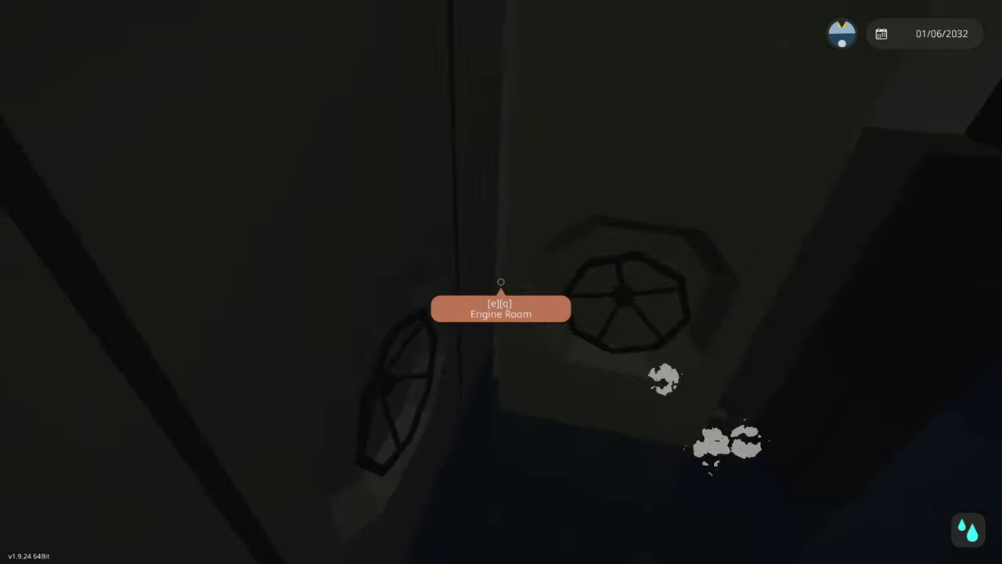
key(e)
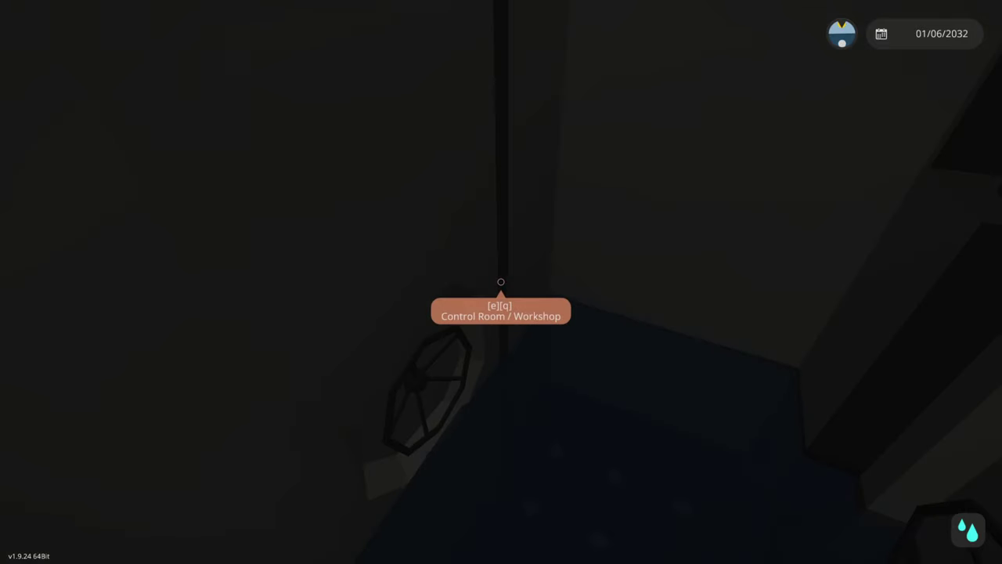
Enter the control room and check the emergency shutdown console
key(w)
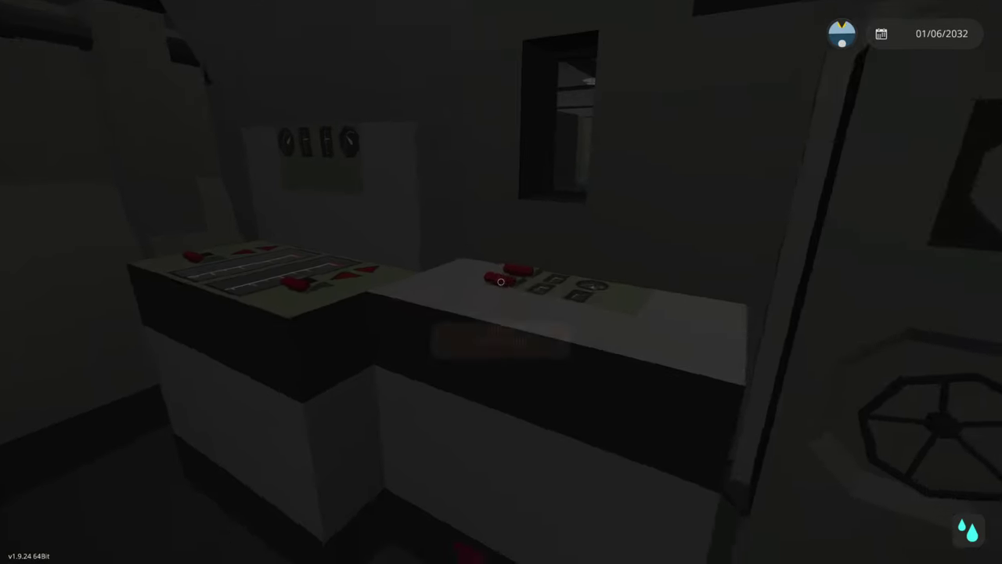
key(w)
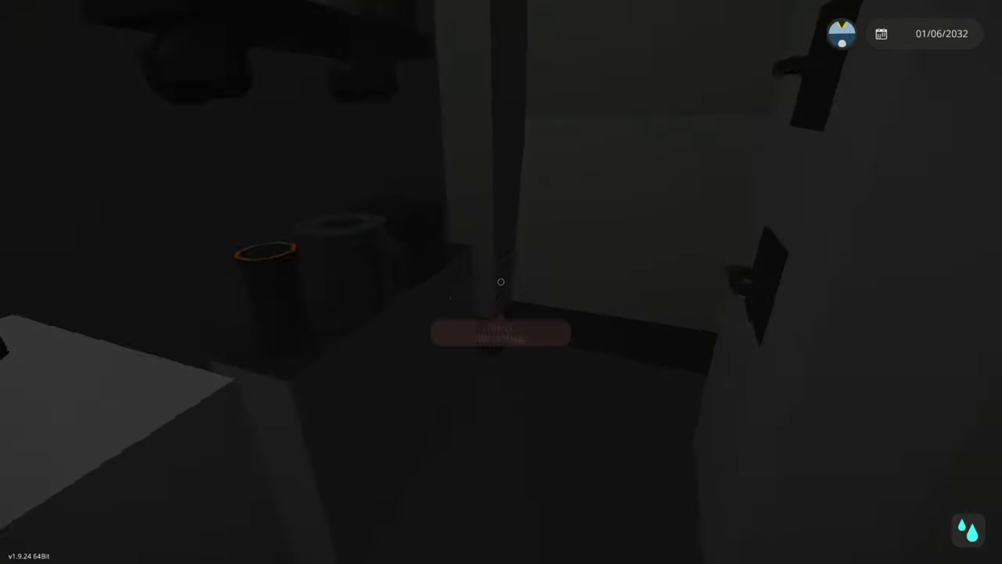
Go back through the Control Room / Workshop hatch and open the CREW ONLY corridor hatch
key(w)
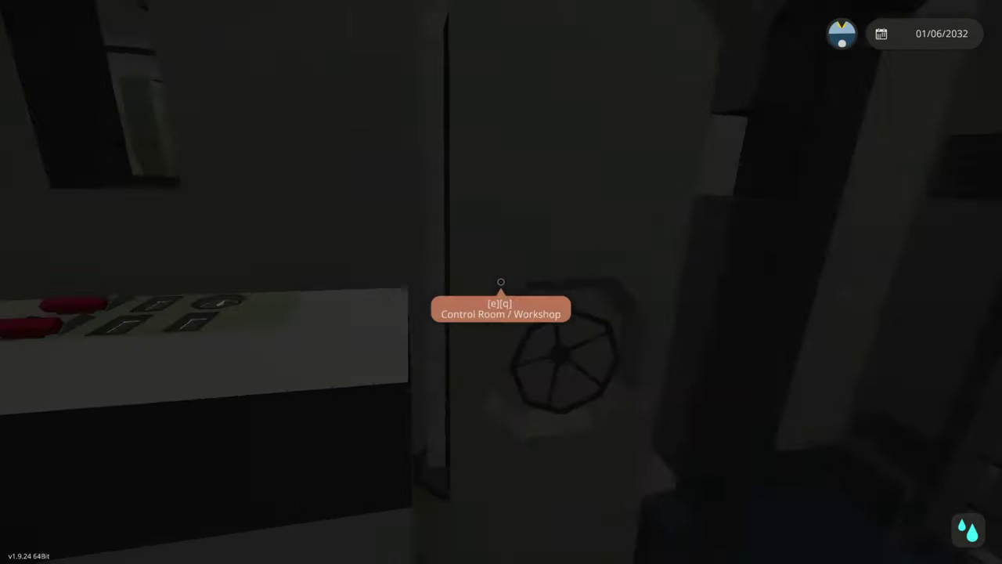
key(e)
key(w)
key(w)
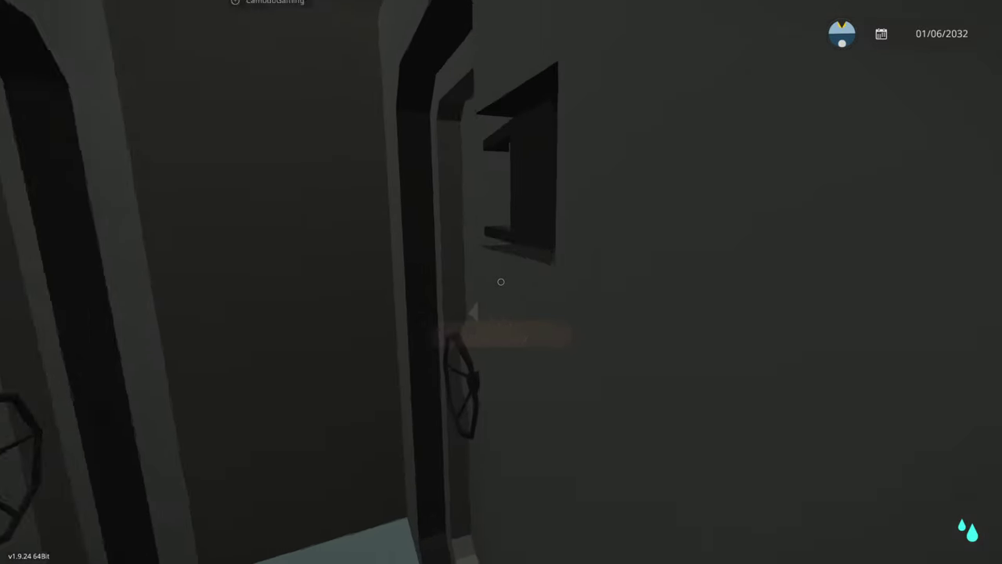
key(e)
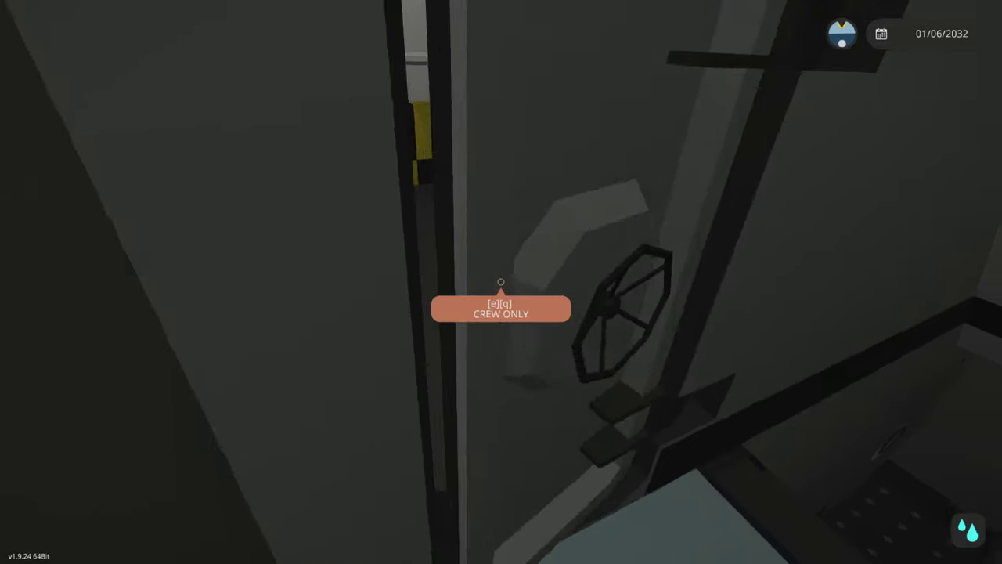
Go through the CREW ONLY hatch, follow the lit corridor and open the women's changing room door
key(w)
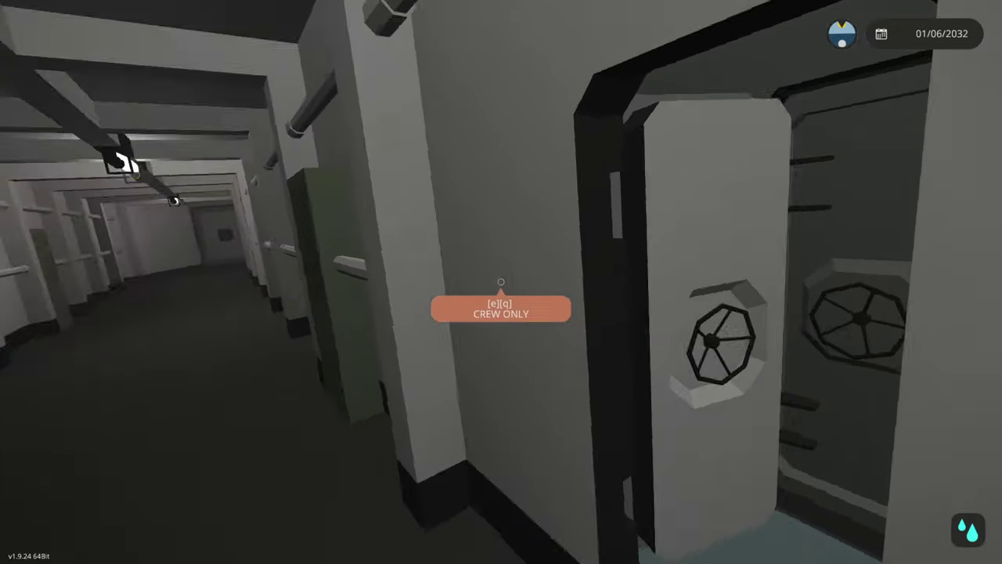
key(w)
key(w)
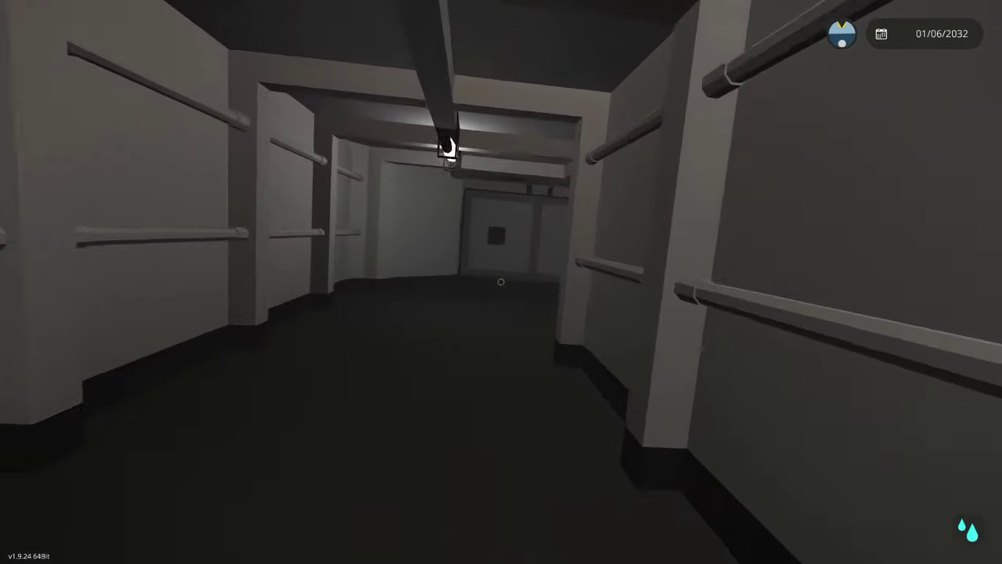
key(w)
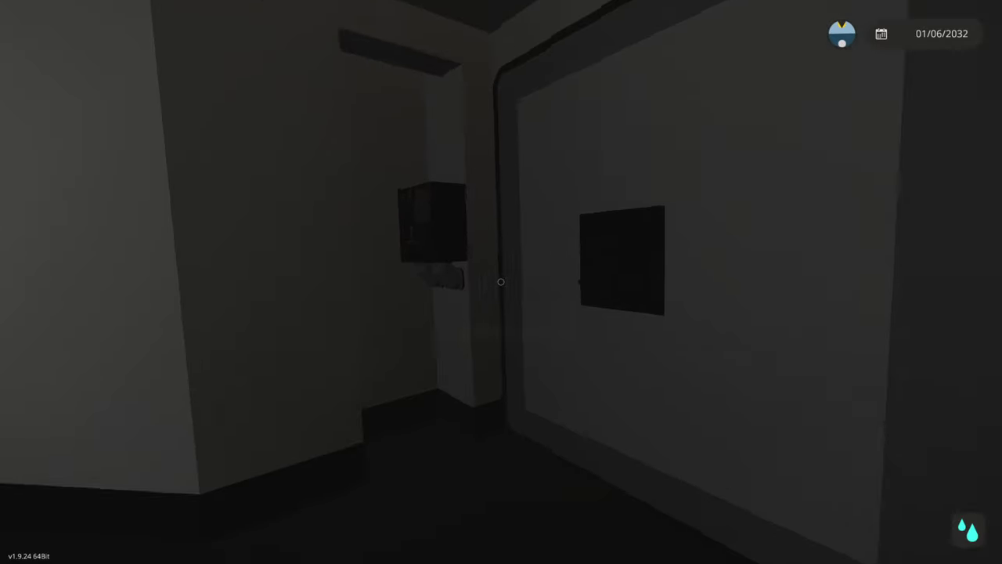
key(w)
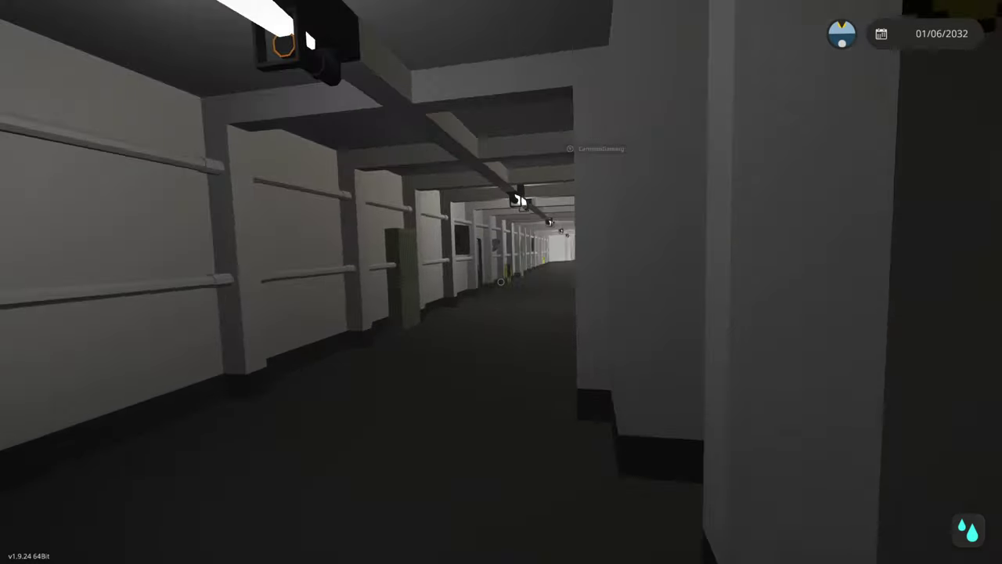
key(w)
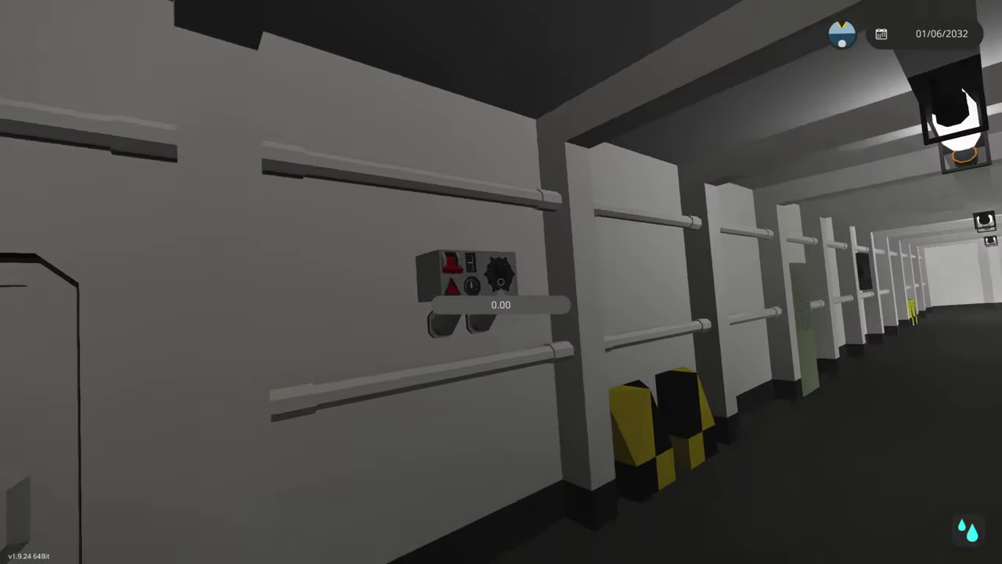
key(w)
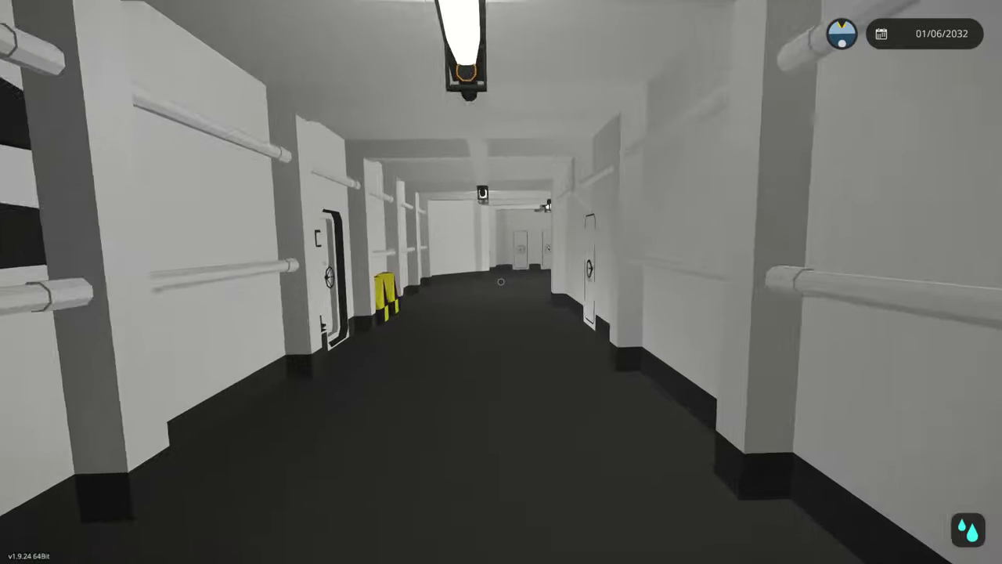
key(w)
key(w)
key(w)
key(w)
key(e)
Pass the leaking shower room and toilet room back toward the women's changing room
key(w)
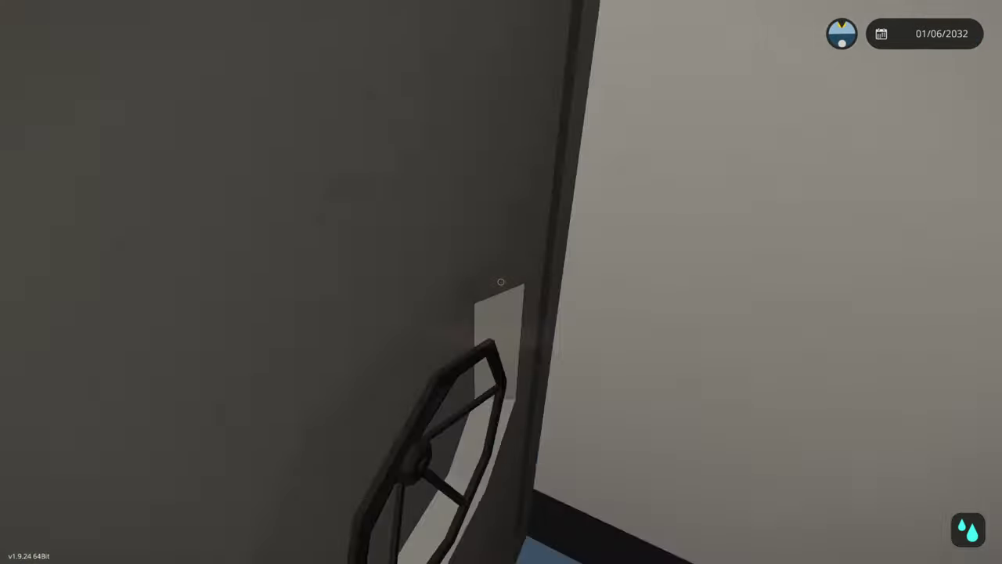
key(w)
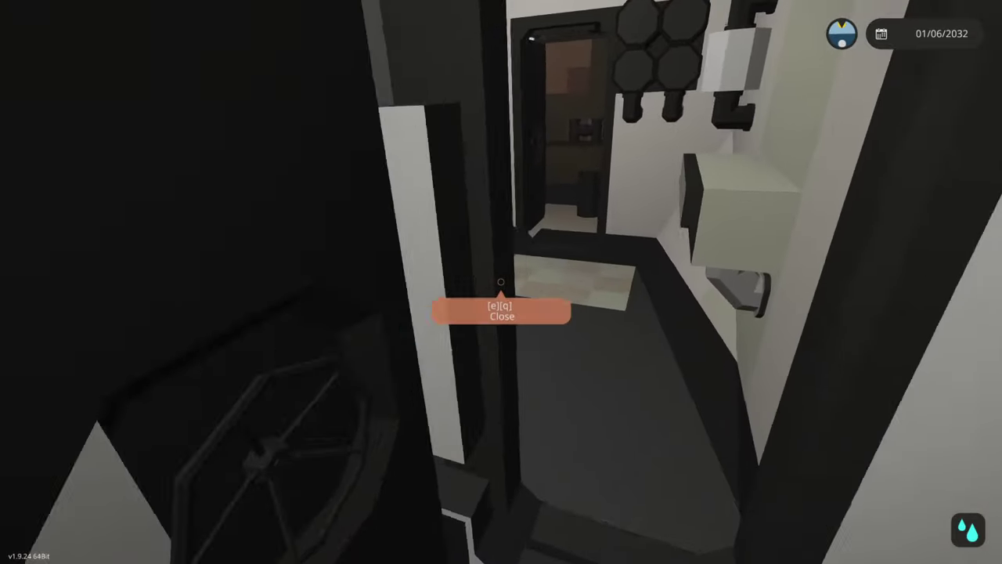
key(w)
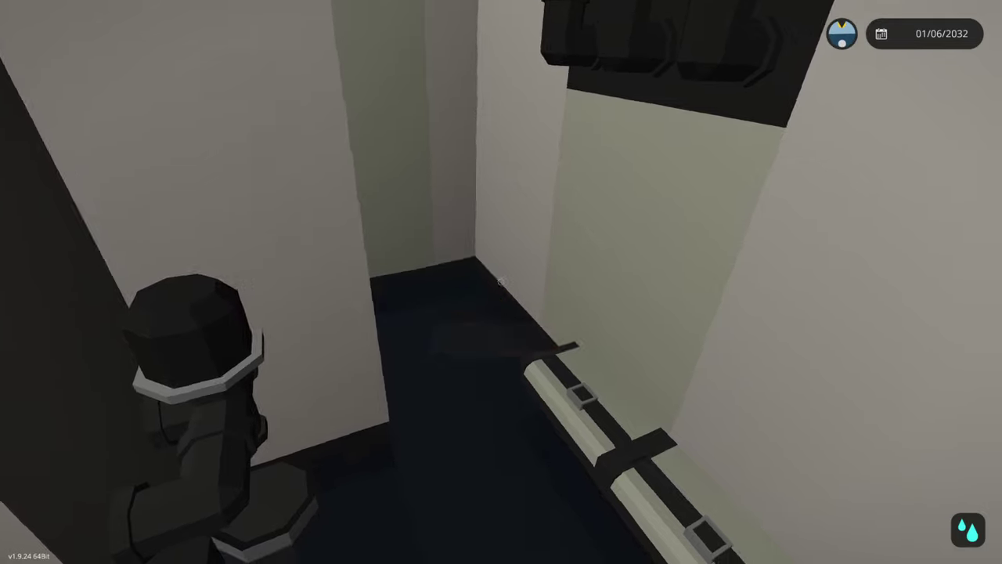
key(w)
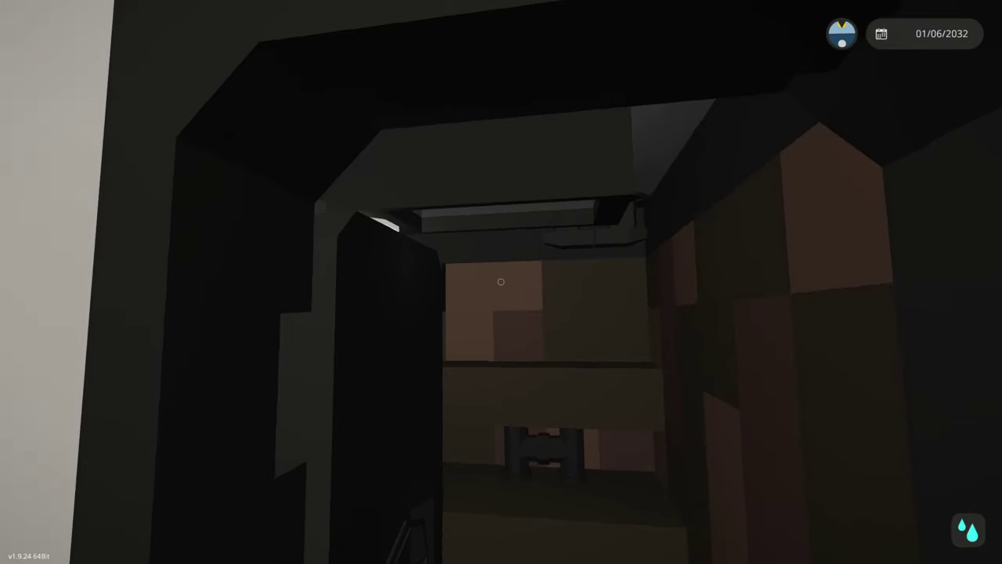
key(w)
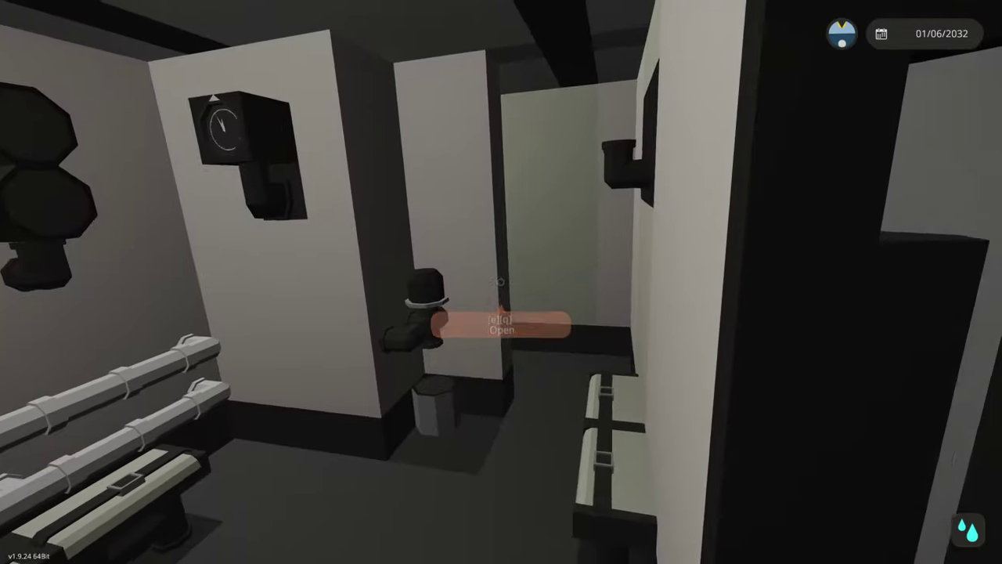
key(w)
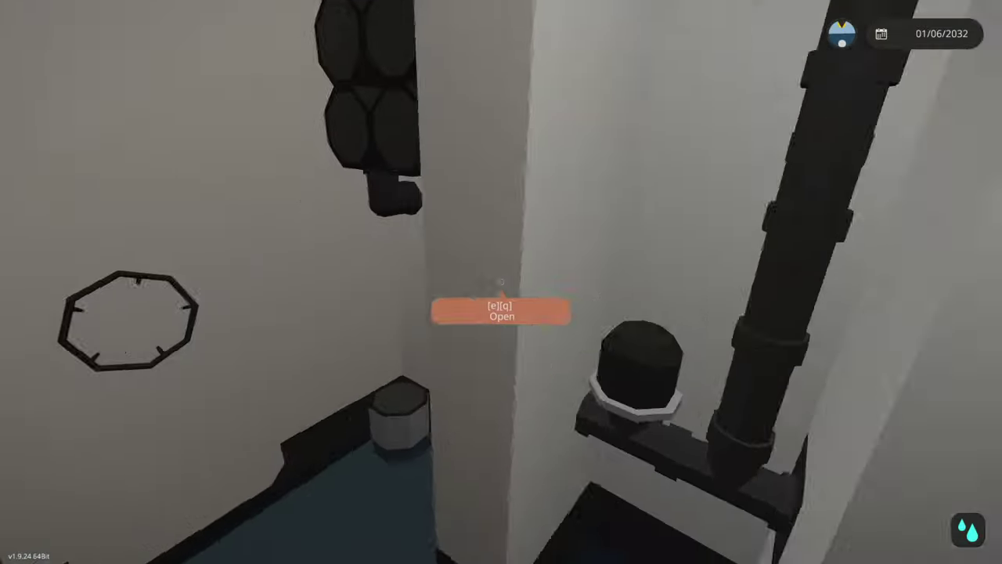
key(w)
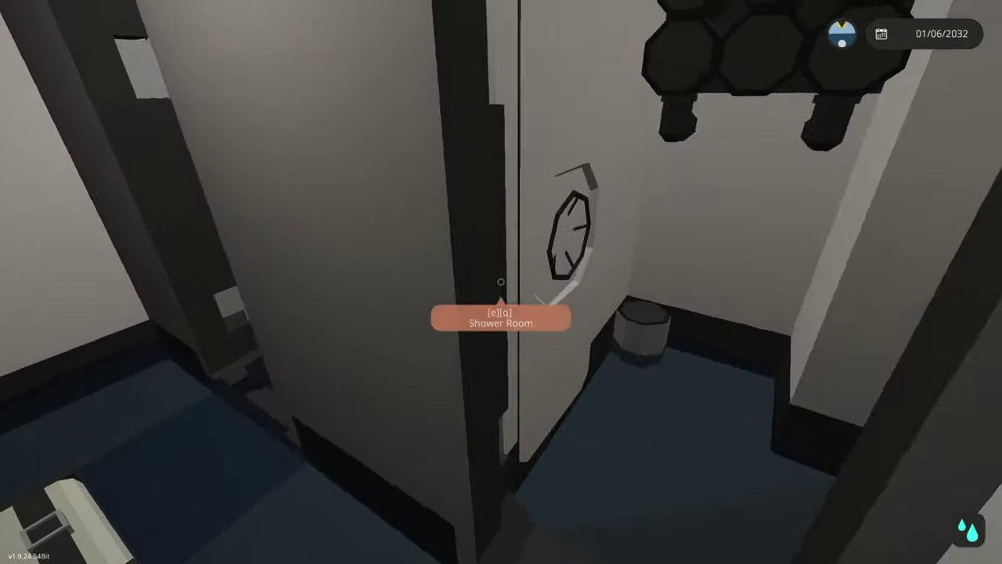
key(w)
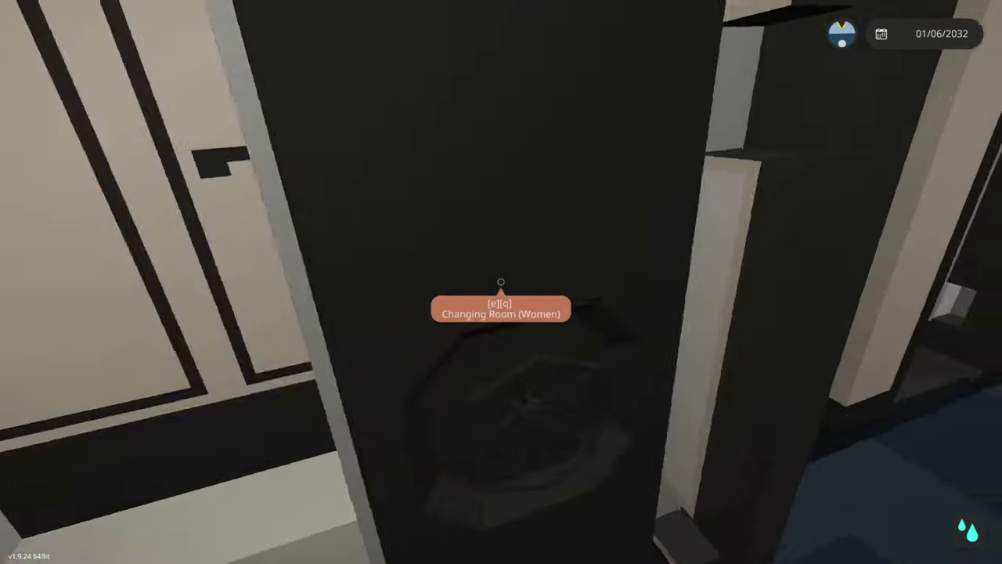
Follow the Cabin Hallway and climb the stairs to the CREW ONLY watertight door
key(w)
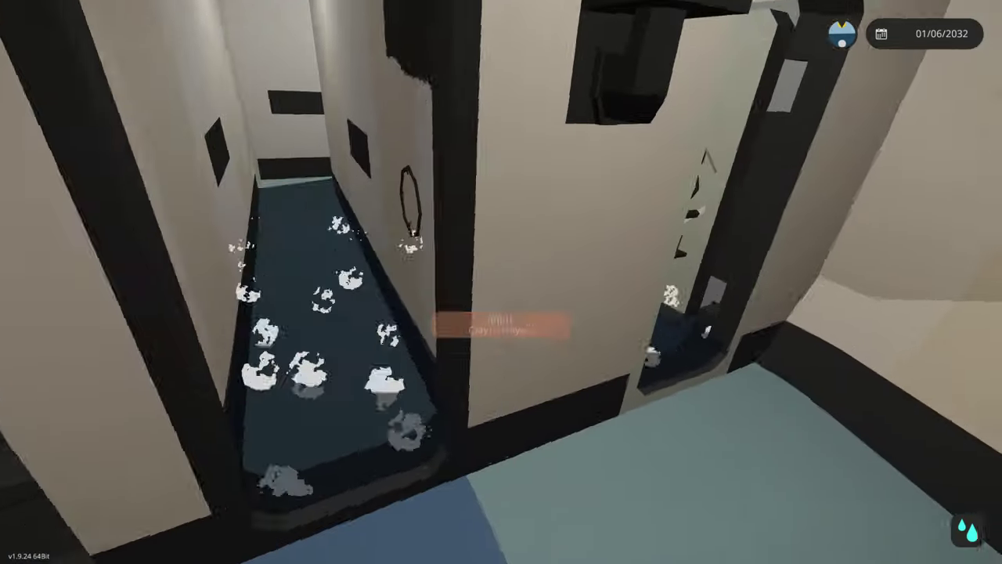
key(w)
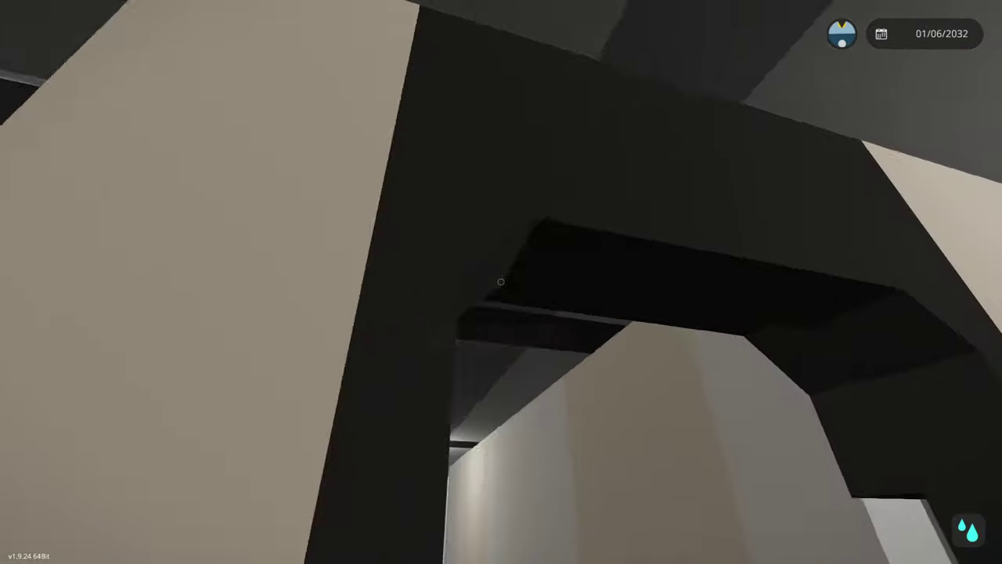
key(w)
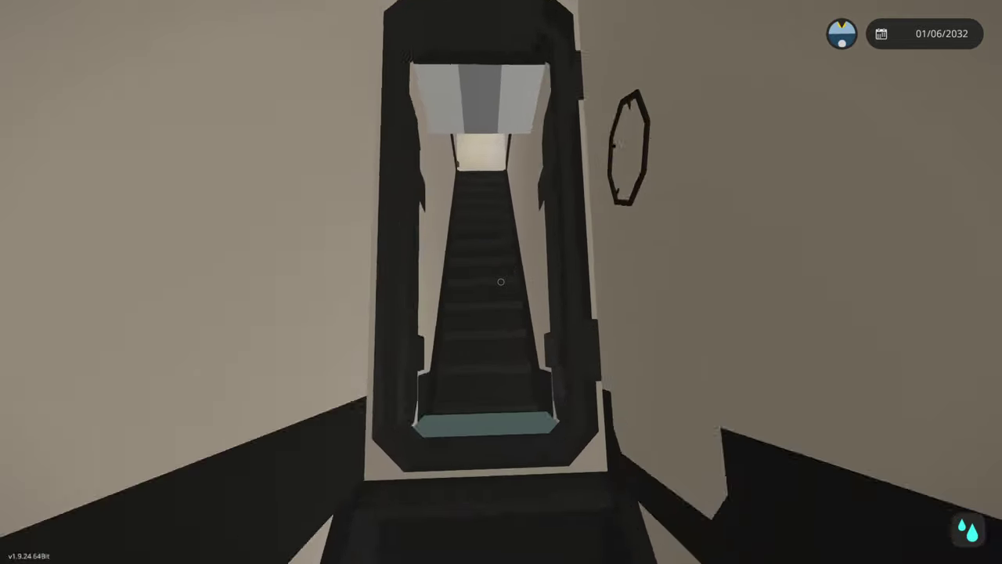
key(w)
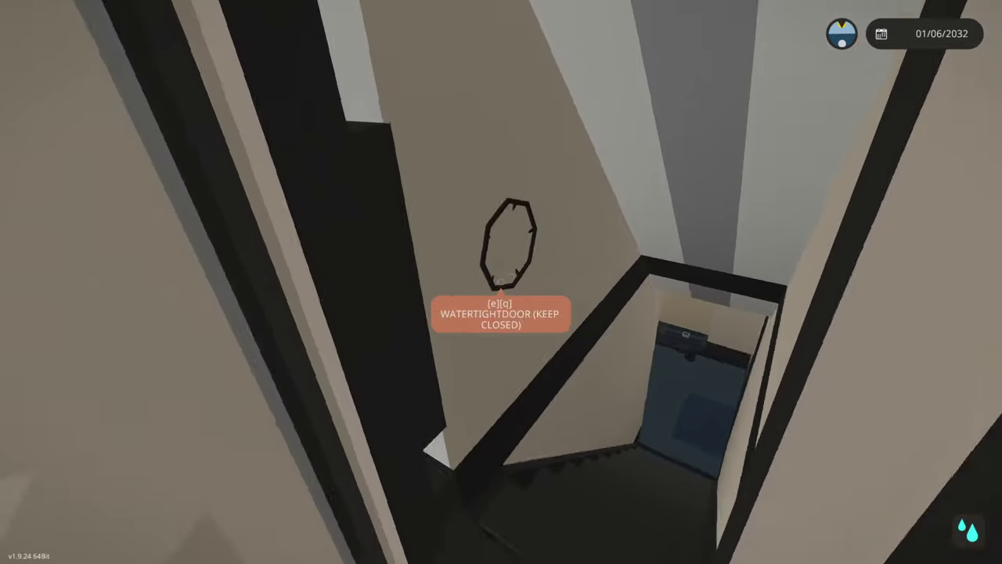
key(w)
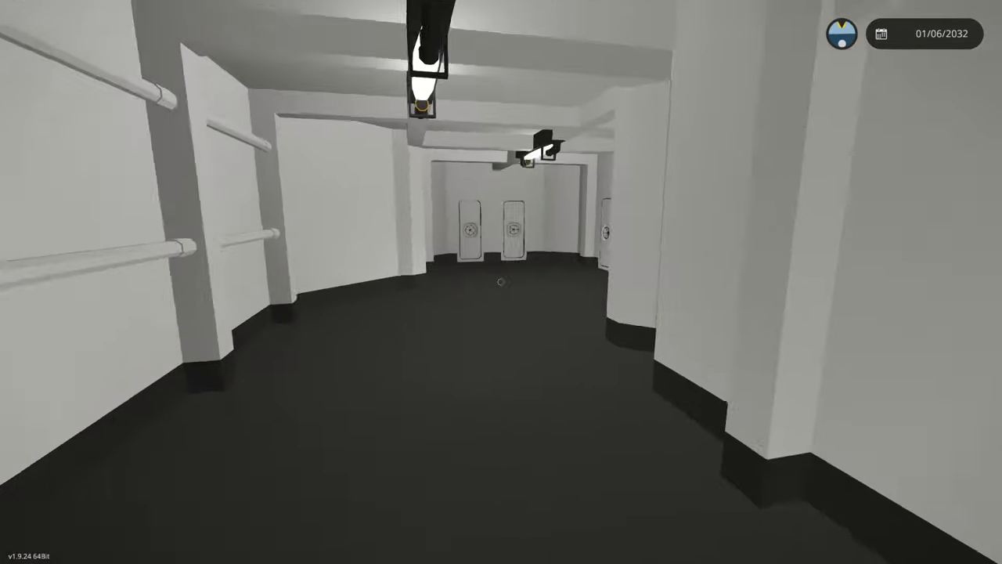
key(w)
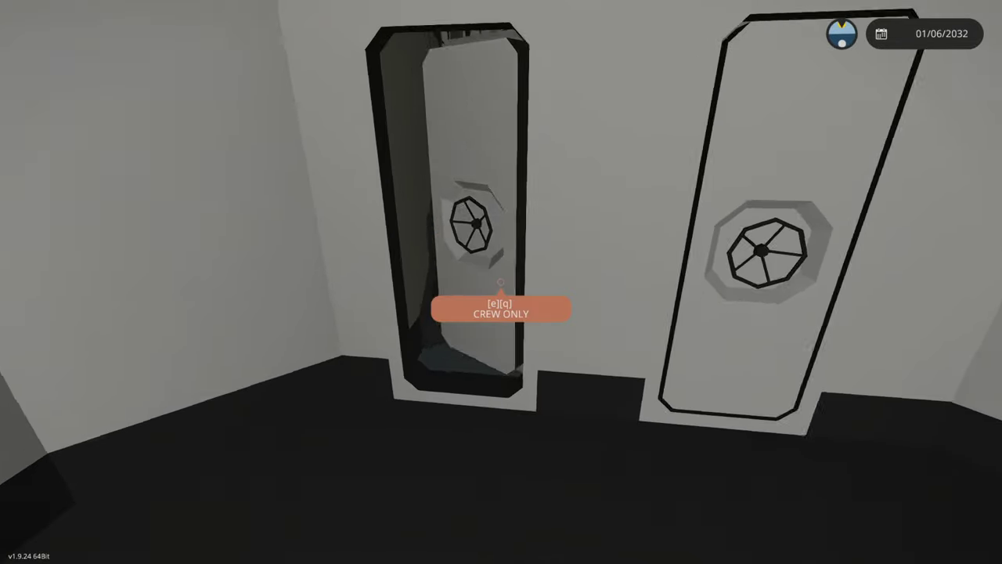
Walk past the Winch Room and check the 59% wind setting in Settings
key(w)
key(w)
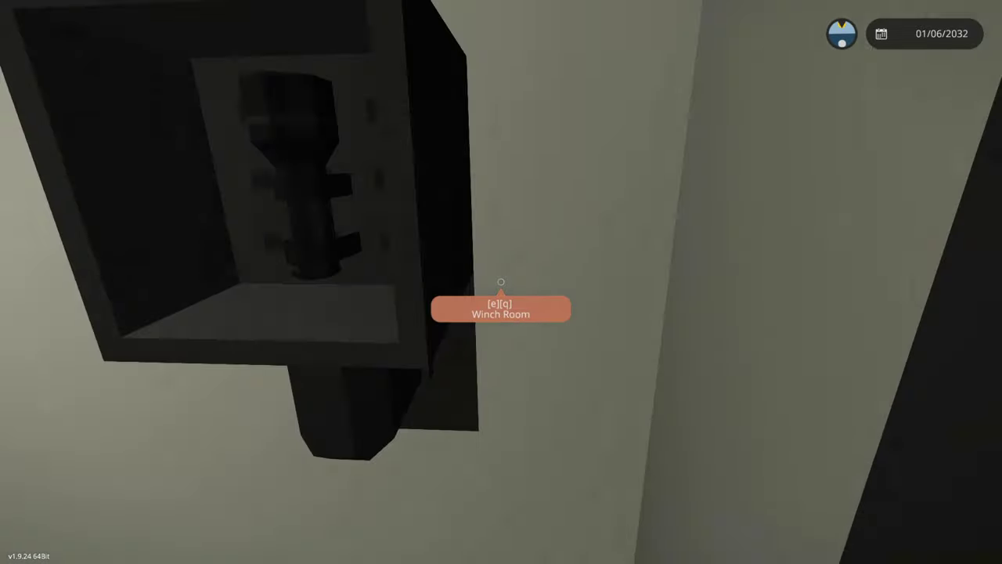
key(w)
key(w)
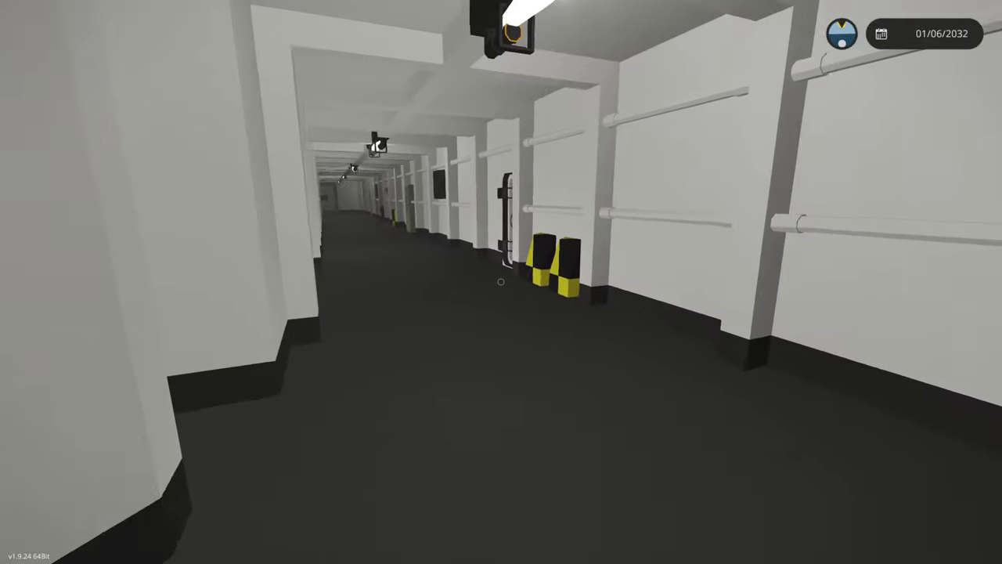
key(Escape)
click(564, 128)
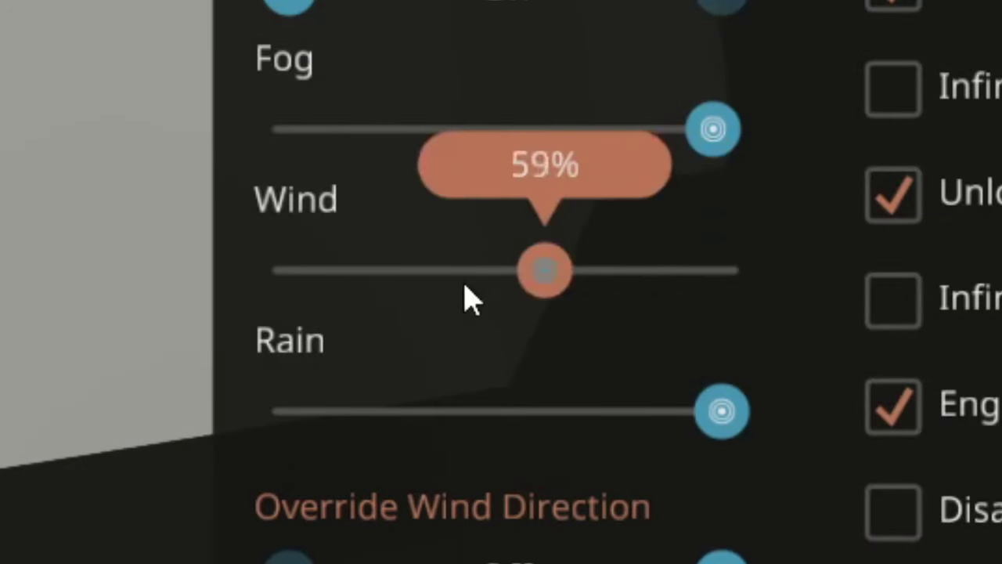
key(Escape)
Get through the Mooring Room door and step inside
key(w)
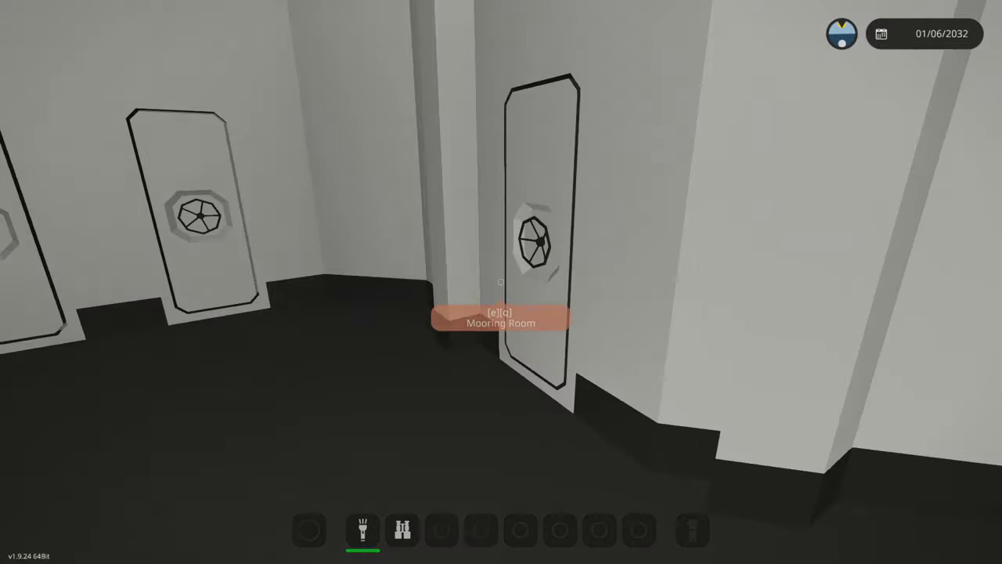
key(e)
key(w)
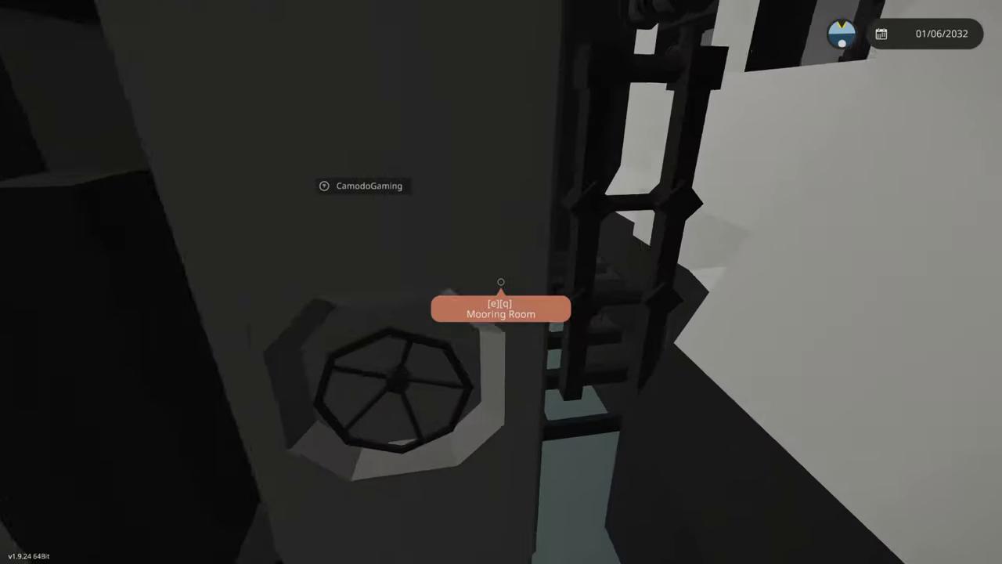
Cross the long corridor to the stairwell and open the dark door for the other player
key(w)
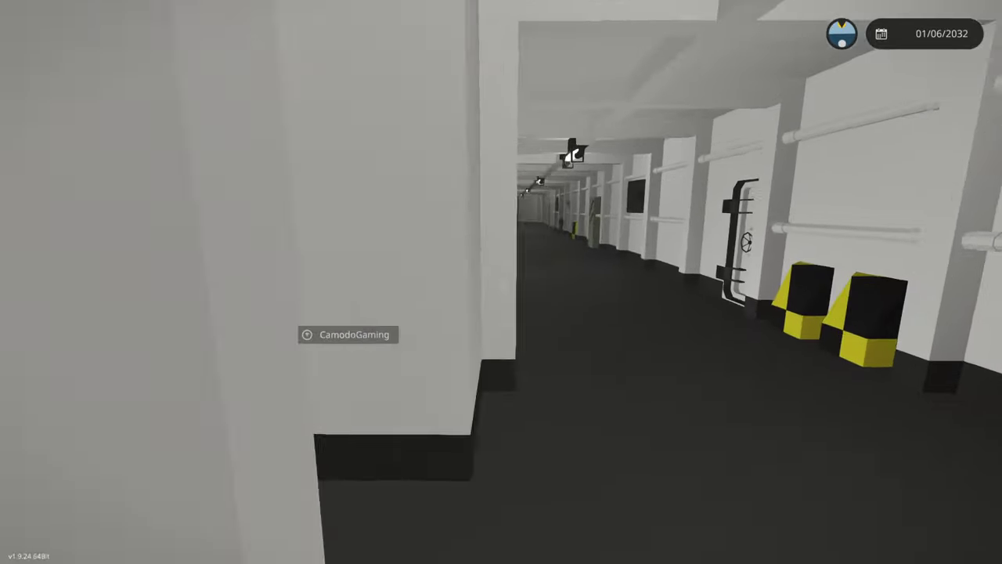
key(w)
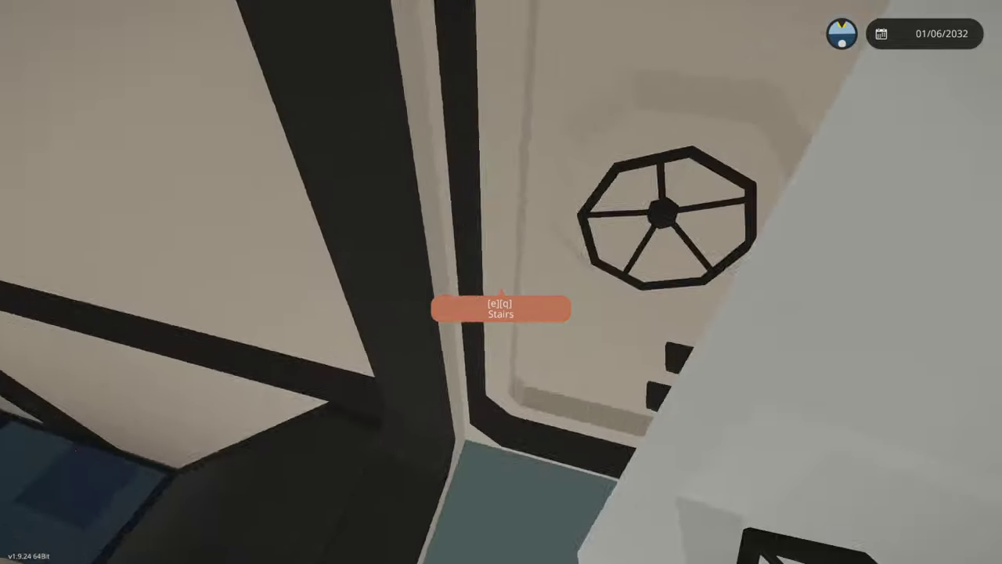
key(w)
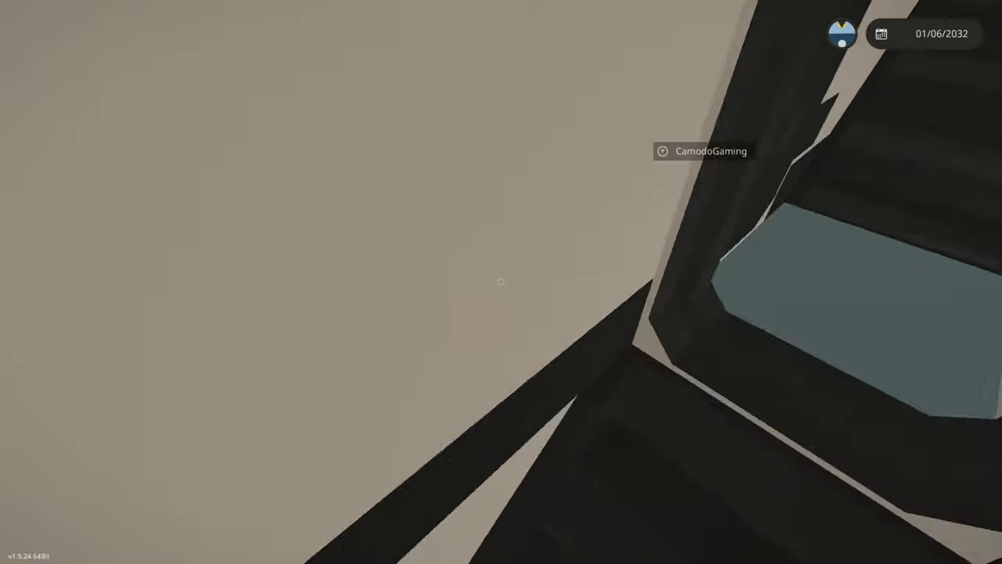
key(w)
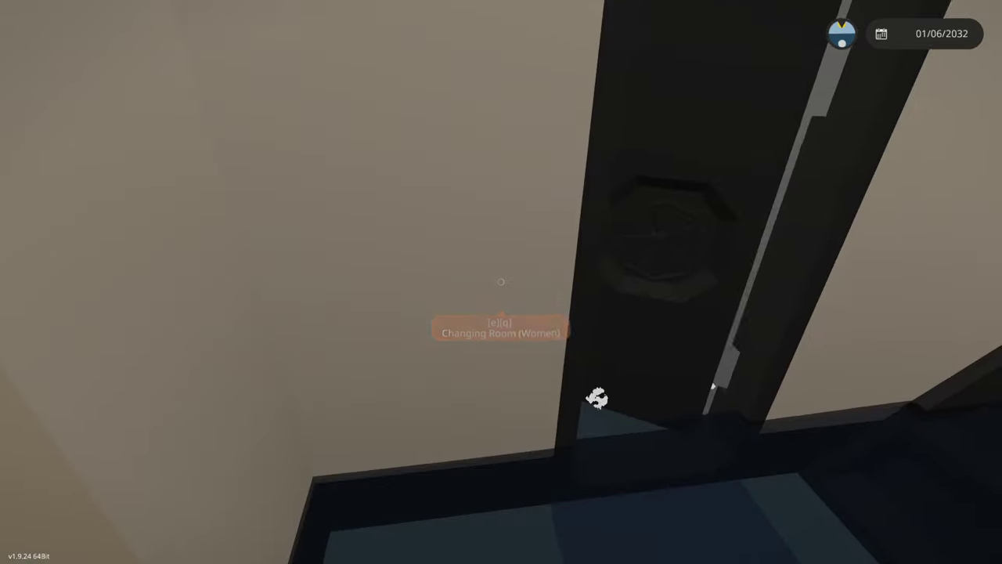
key(w)
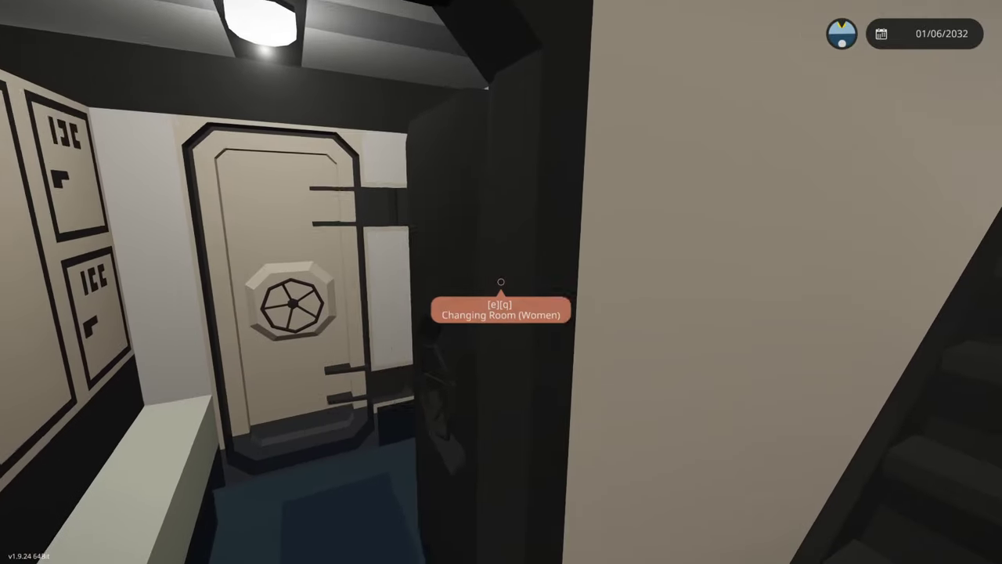
key(w)
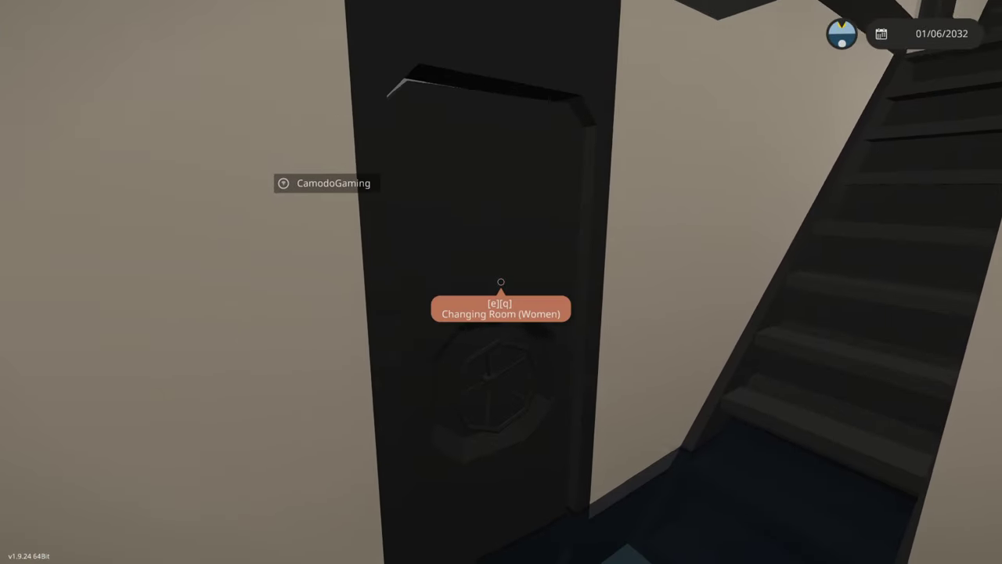
key(e)
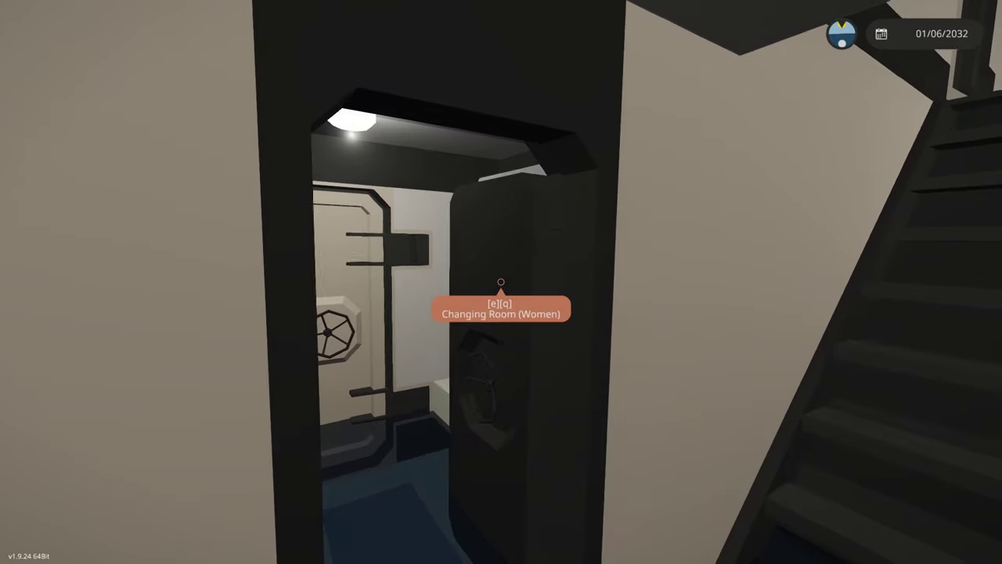
Climb through the Stairs hatch and follow the corridors toward the double doors
key(w)
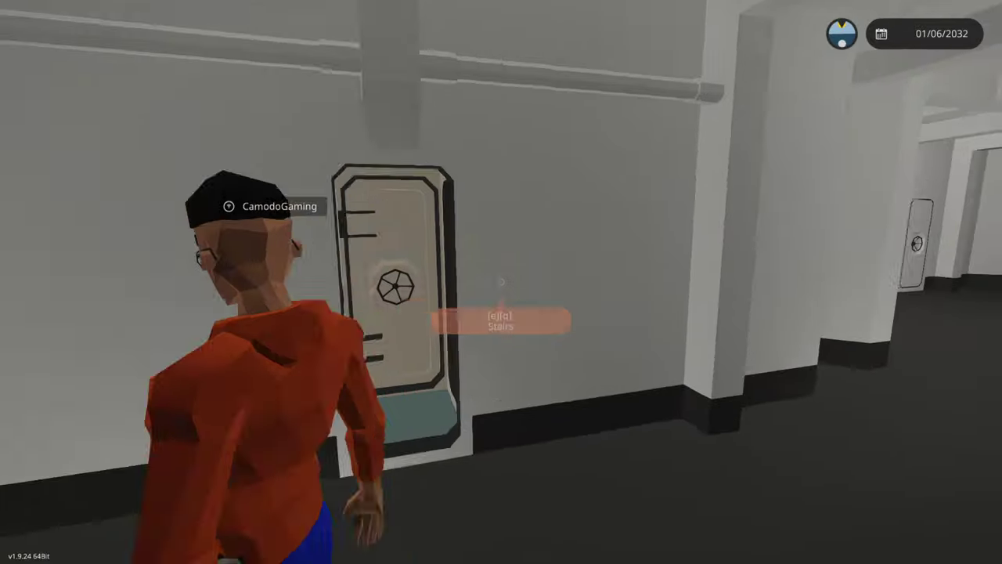
key(e)
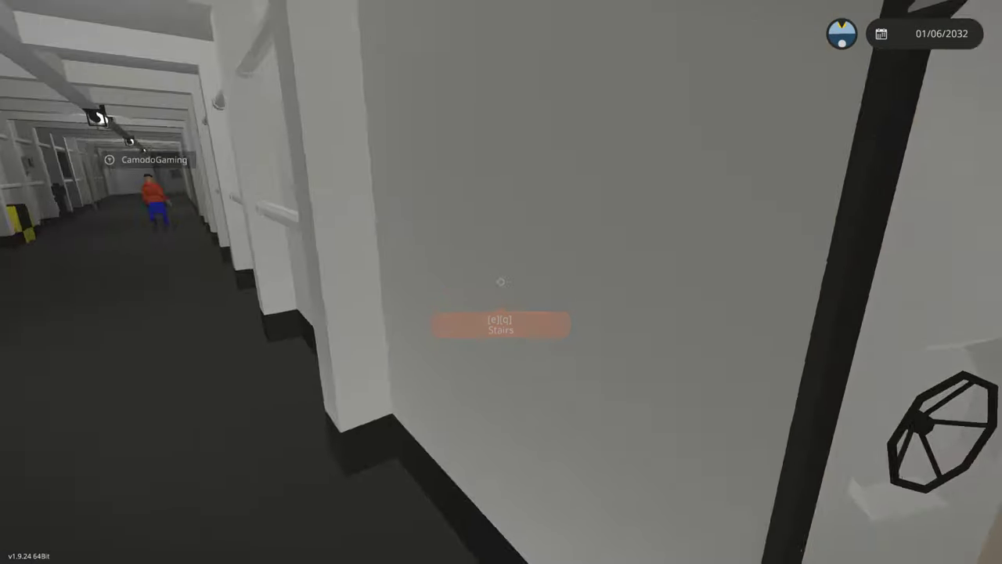
key(w)
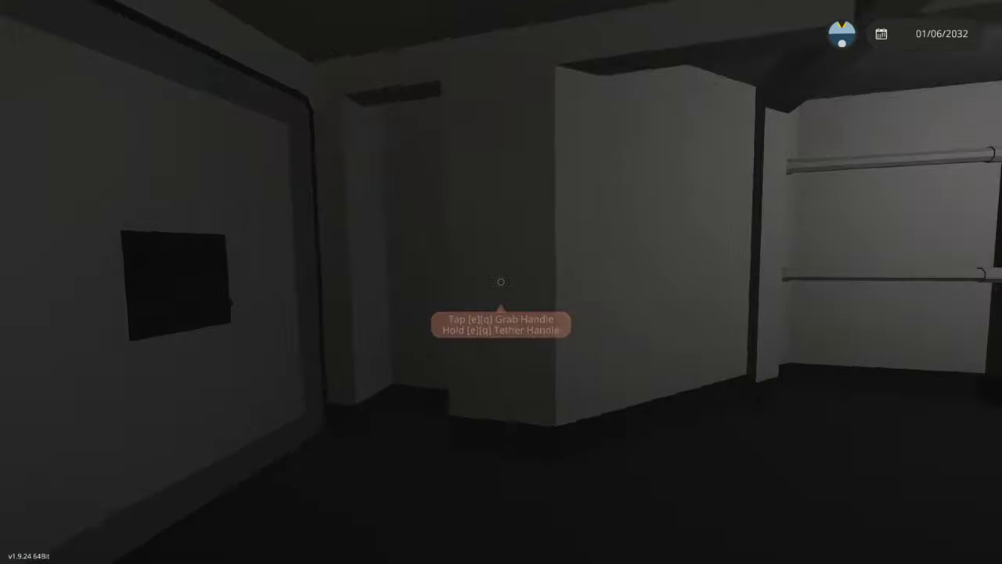
key(w)
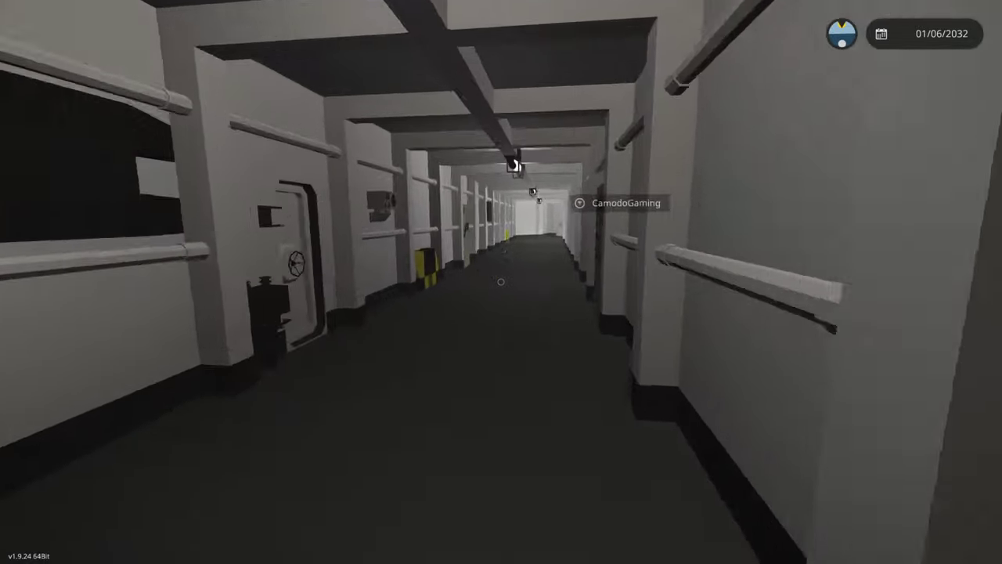
key(w)
key(w)
key(1)
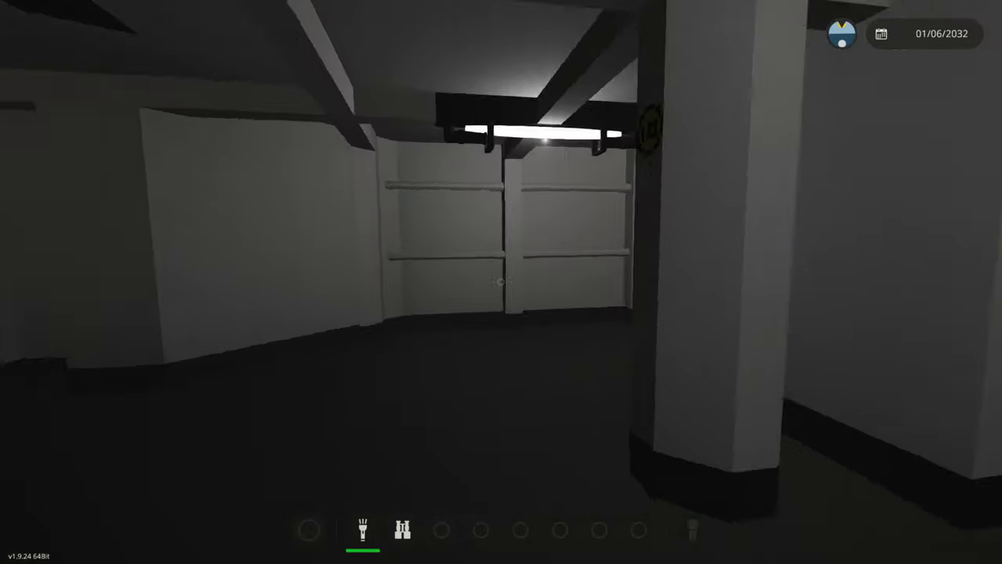
key(w)
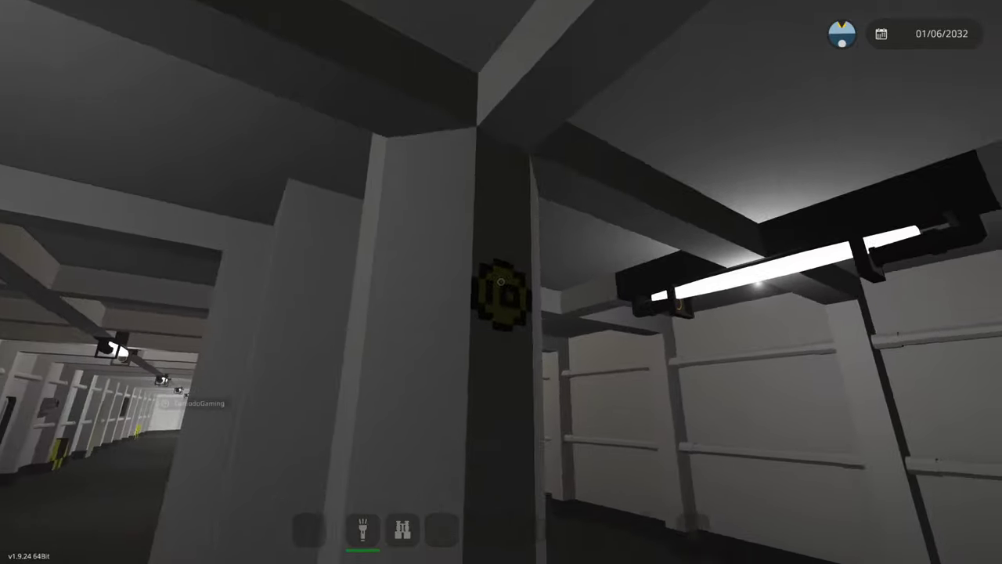
key(w)
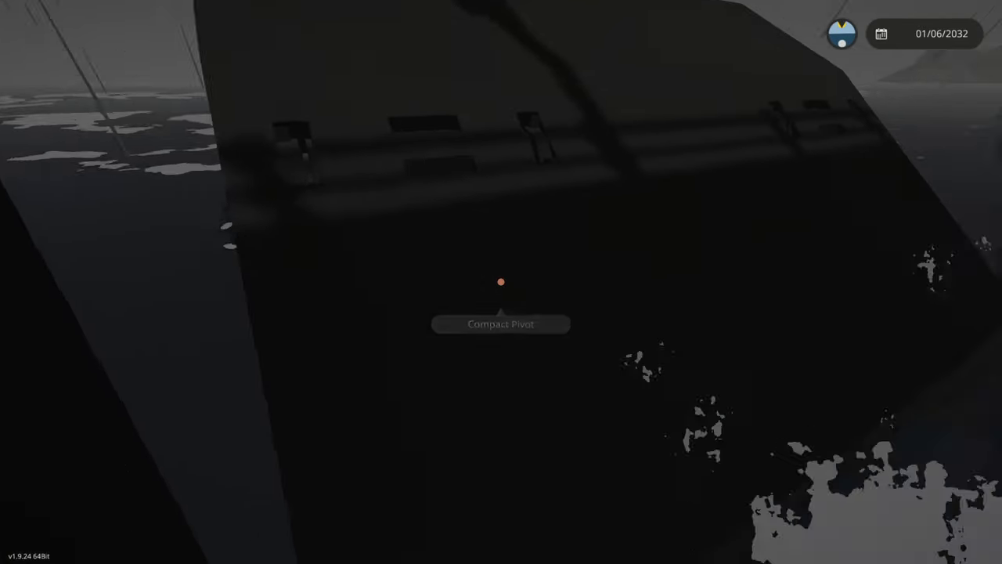
Step out onto the open deck and swim alongside the ship's hull
key(w)
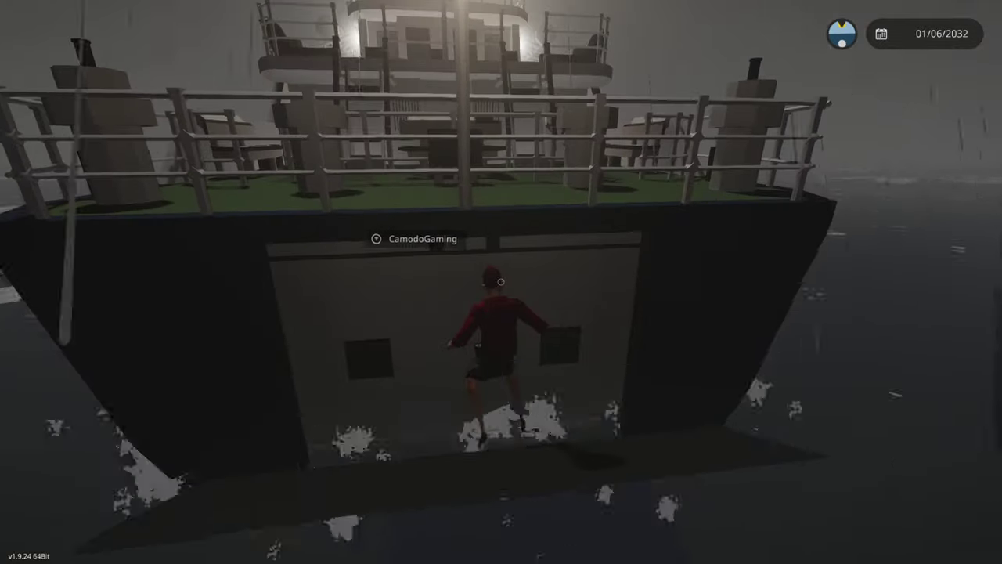
key(w)
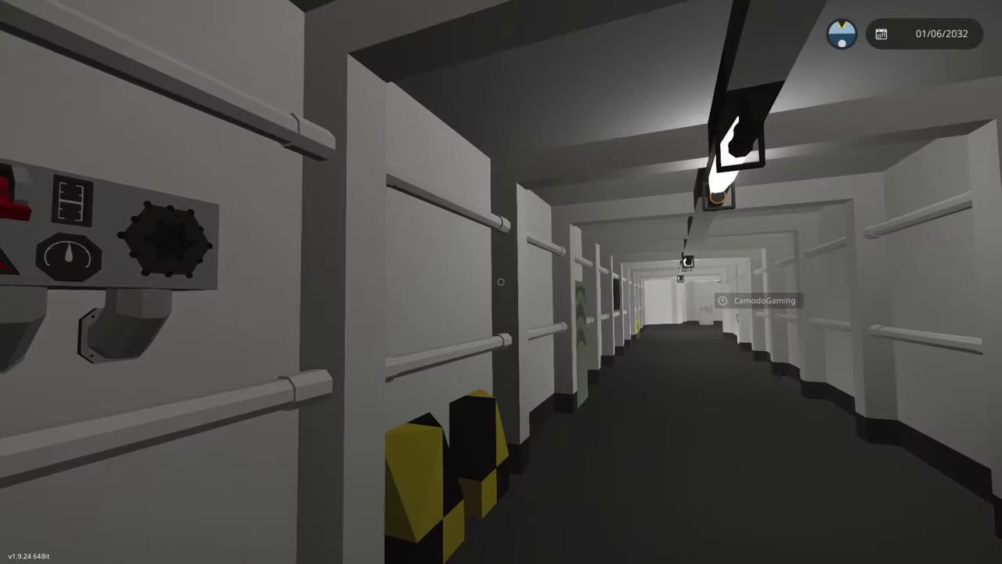
Look back down the corridor, then go through the hatch to the CREW ONLY door
key(2)
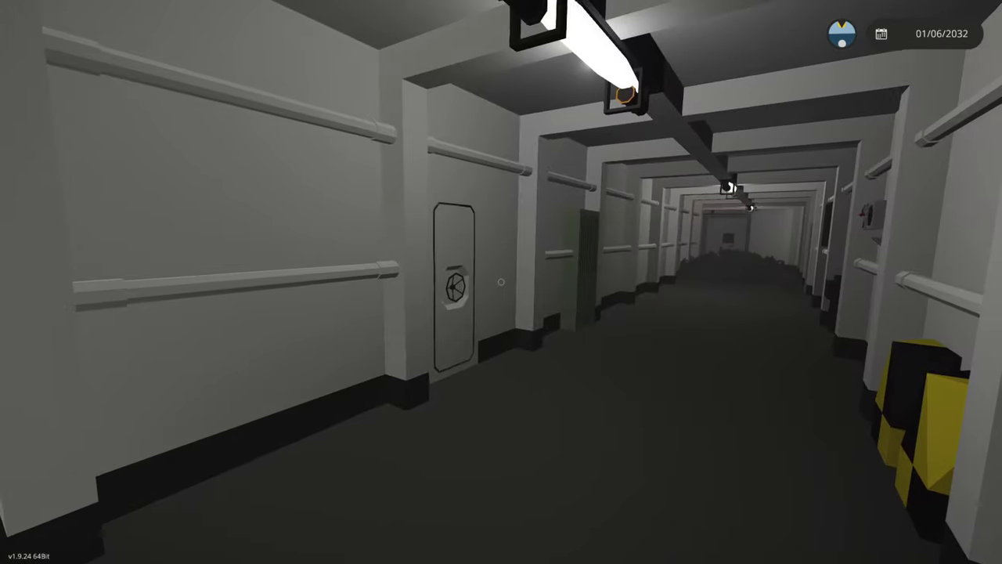
key(e)
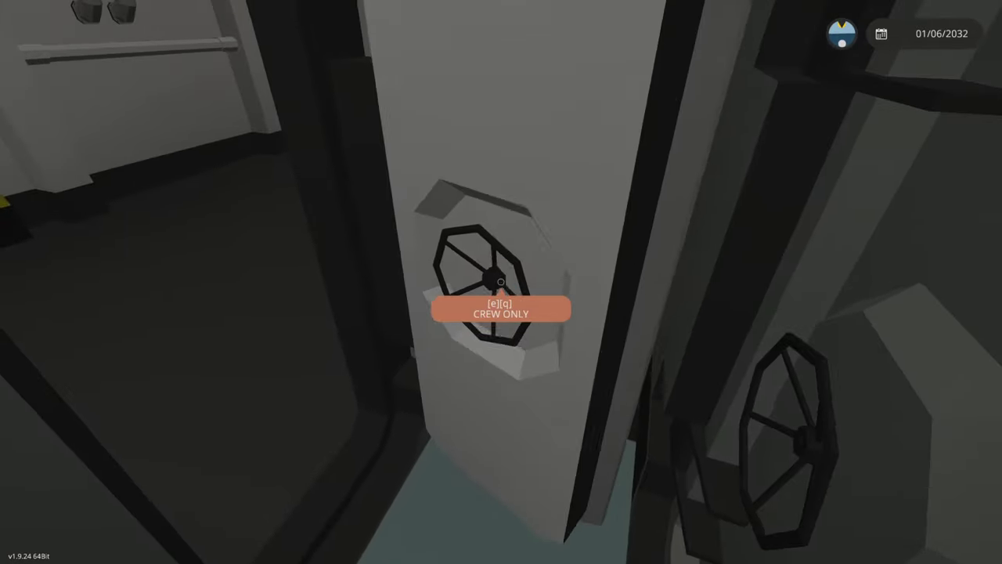
key(e)
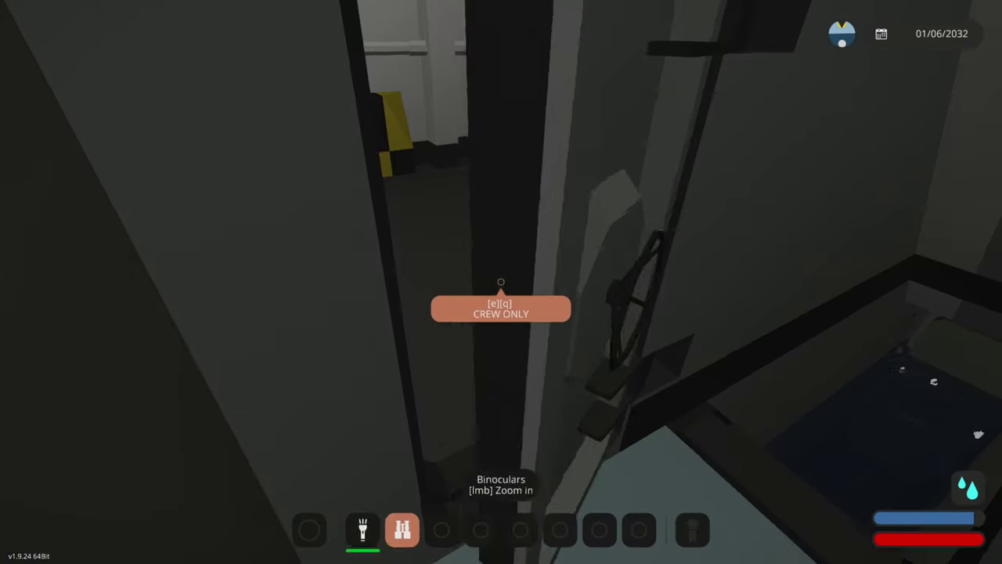
Put away the binoculars, then go through the watertight door into the men's changing room
key(2)
key(4)
key(w)
key(e)
key(w)
key(e)
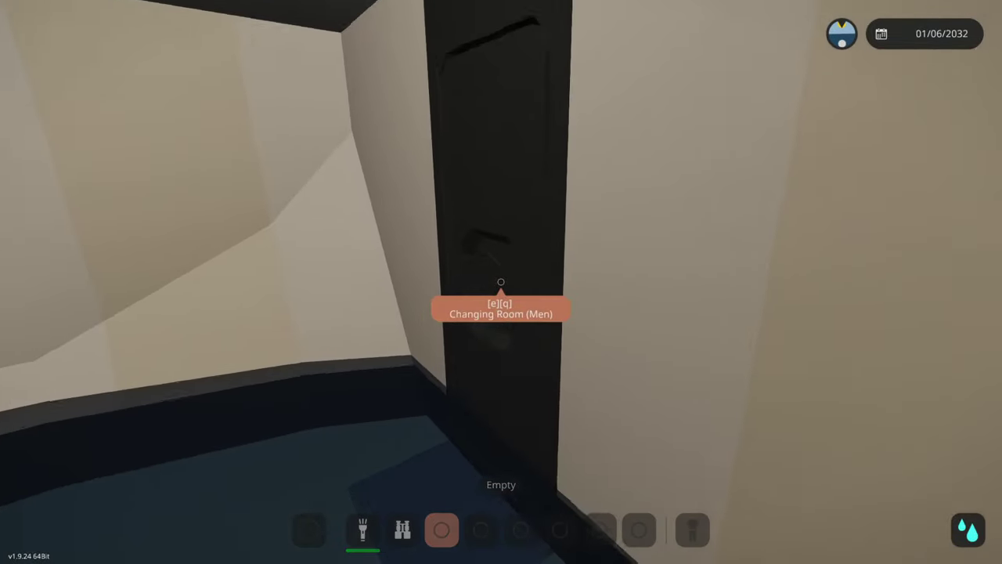
key(e)
key(w)
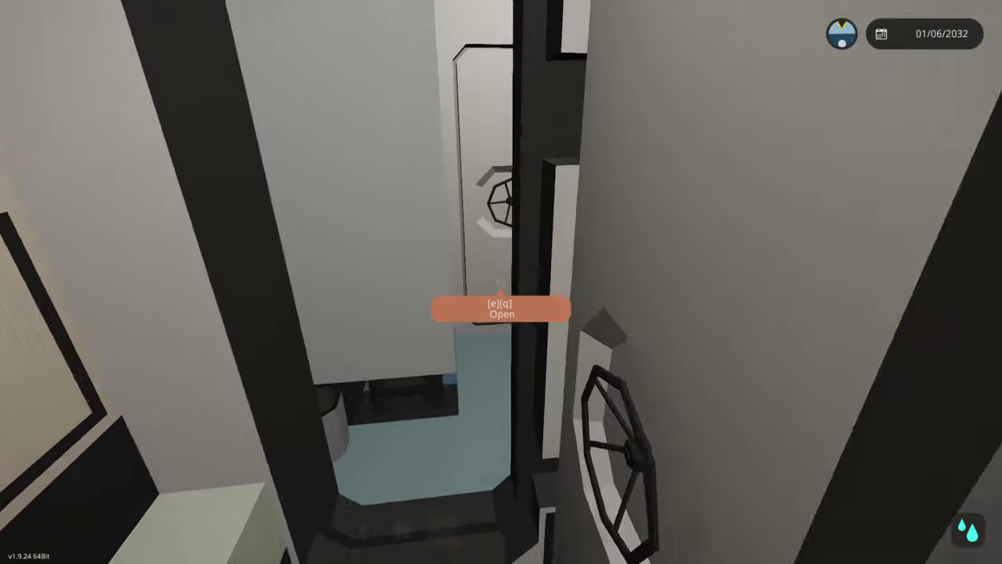
Continue through the next watertight door and corridor to the Engine Room doorway
key(e)
key(w)
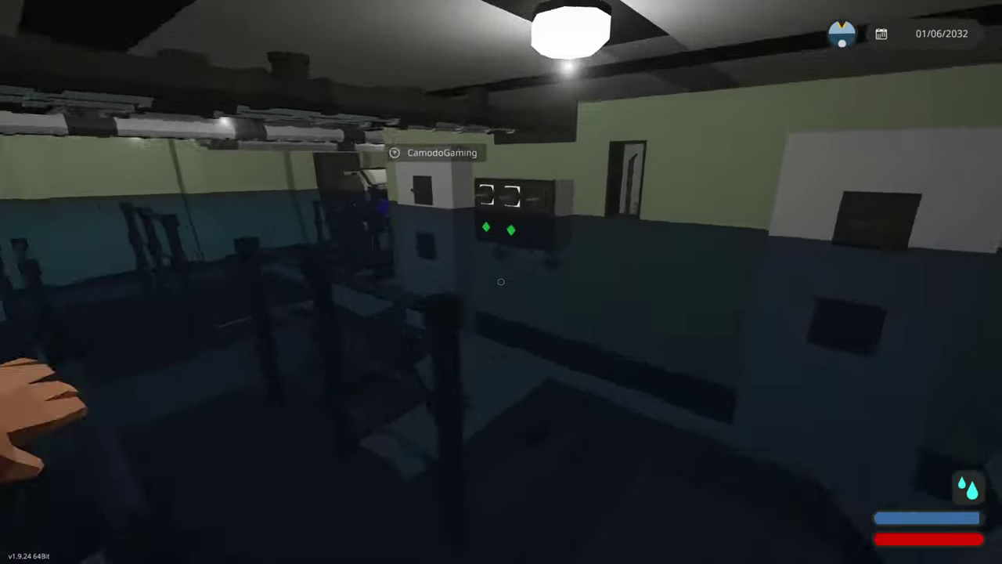
key(w)
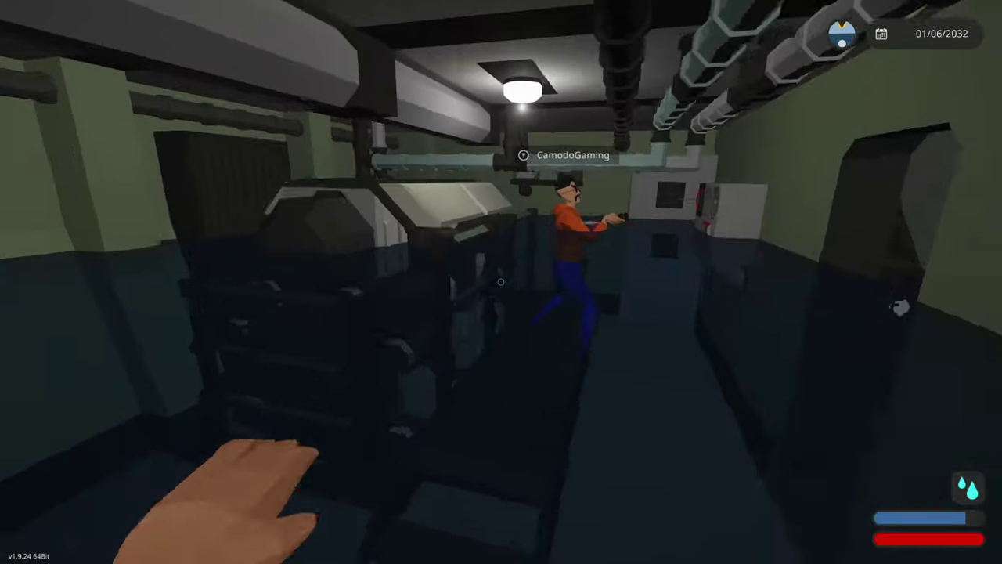
key(w)
key(w)
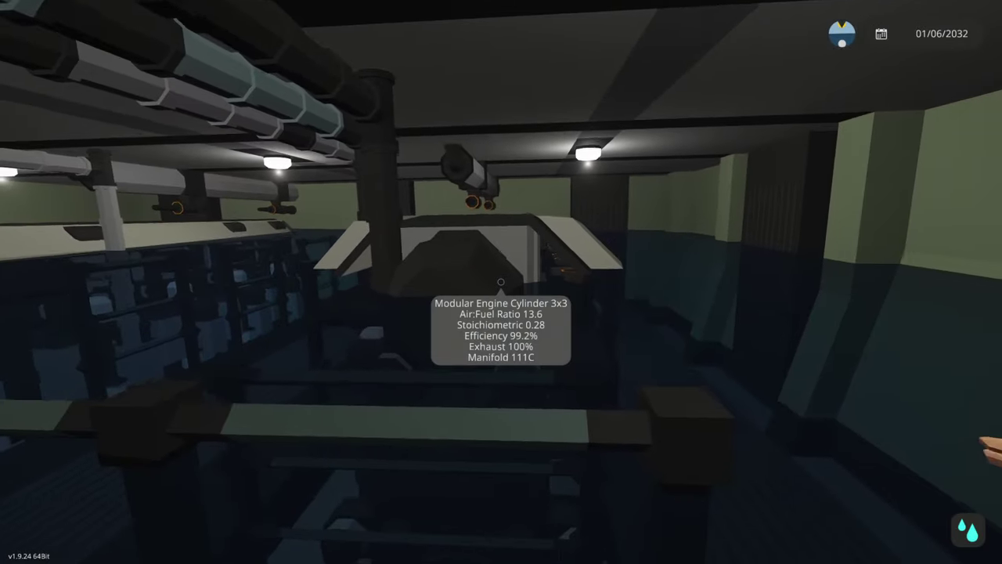
key(w)
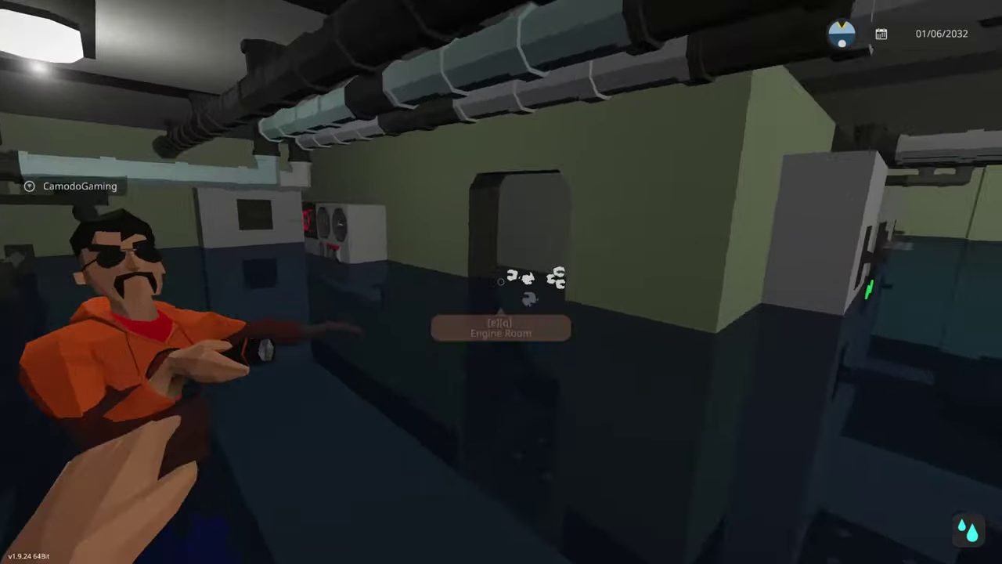
key(w)
key(w)
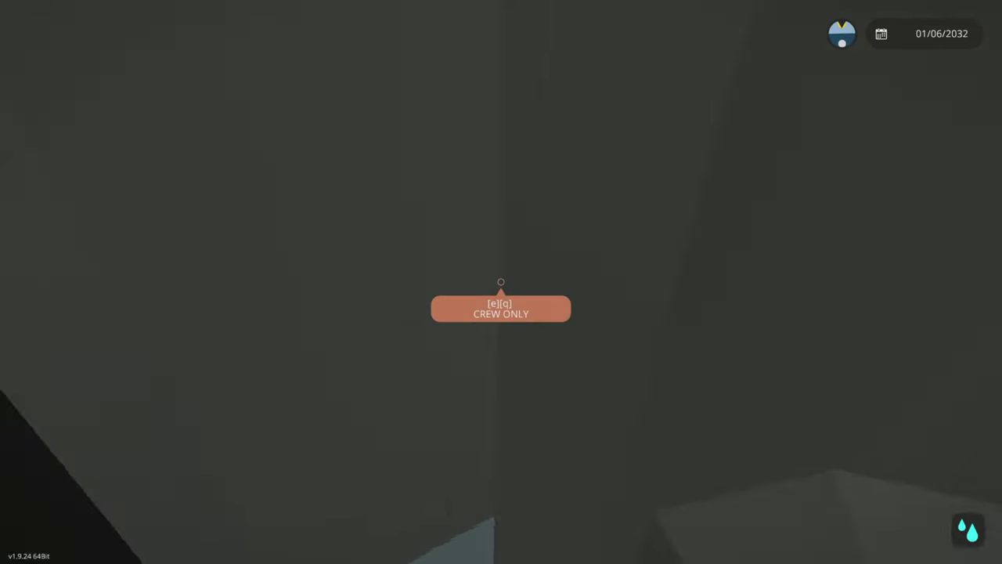
Take the valve-wheel bulkhead stairs, cross the shelved storeroom, and climb to the Officers Cabin
drag(501, 282, 704, 235)
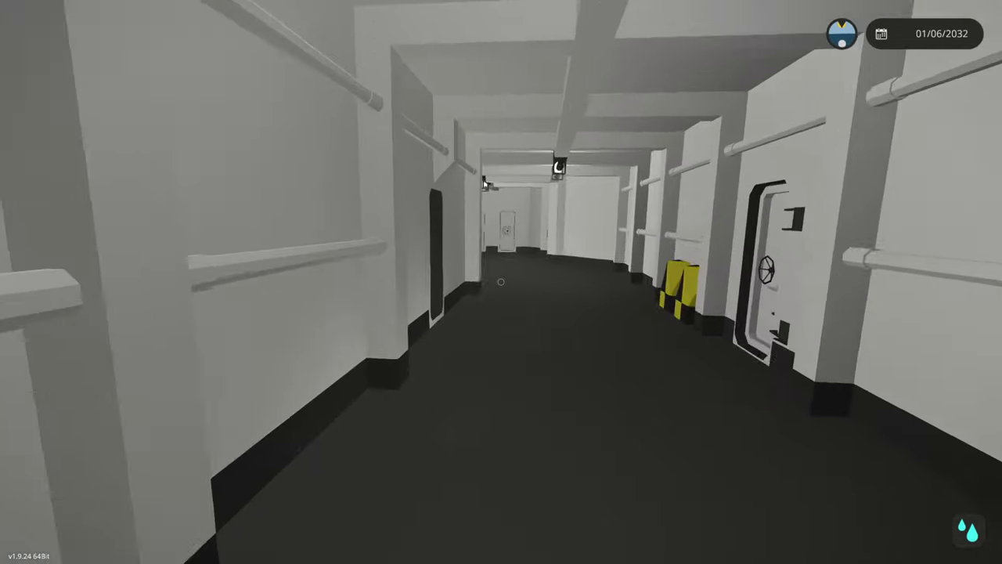
key(w)
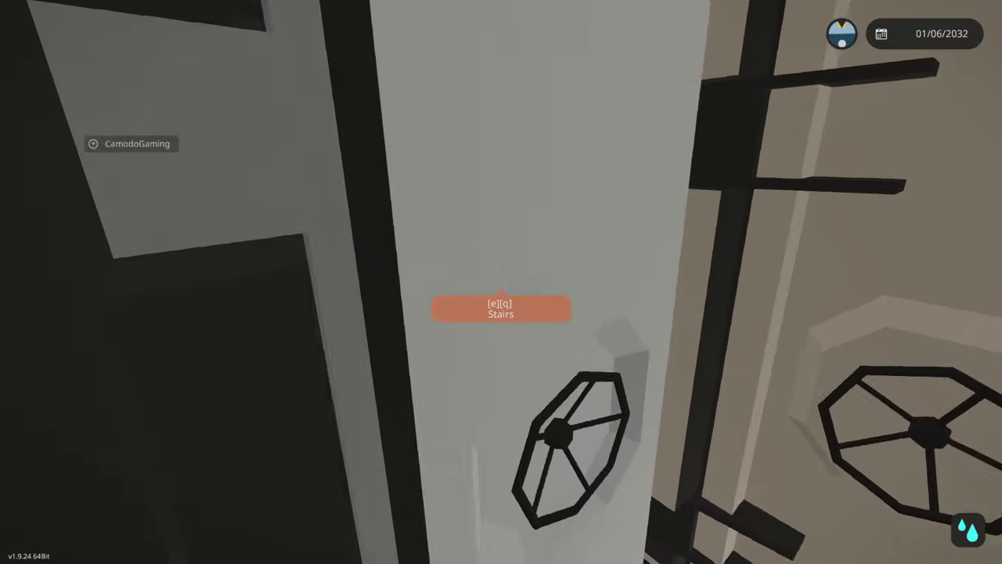
key(e)
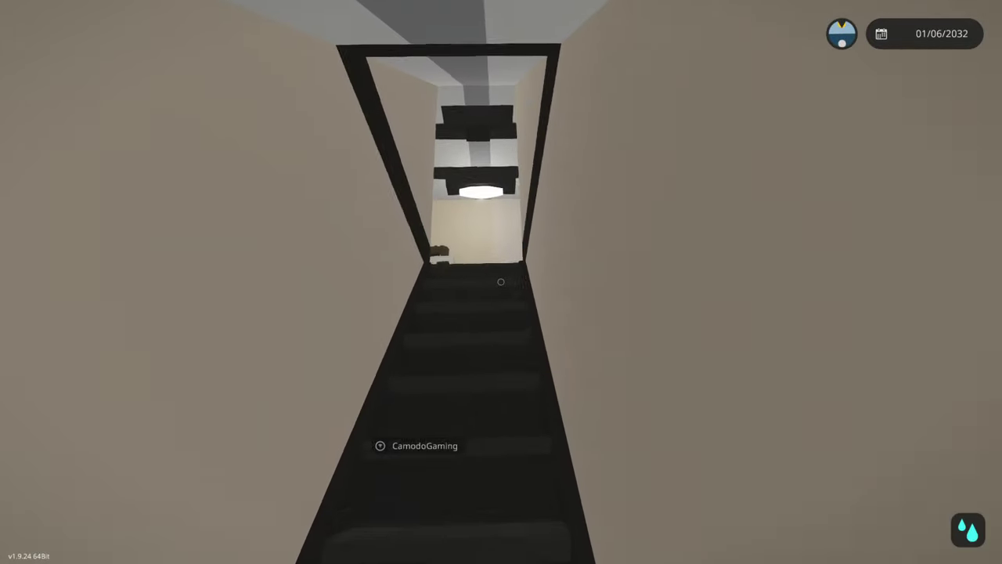
key(w)
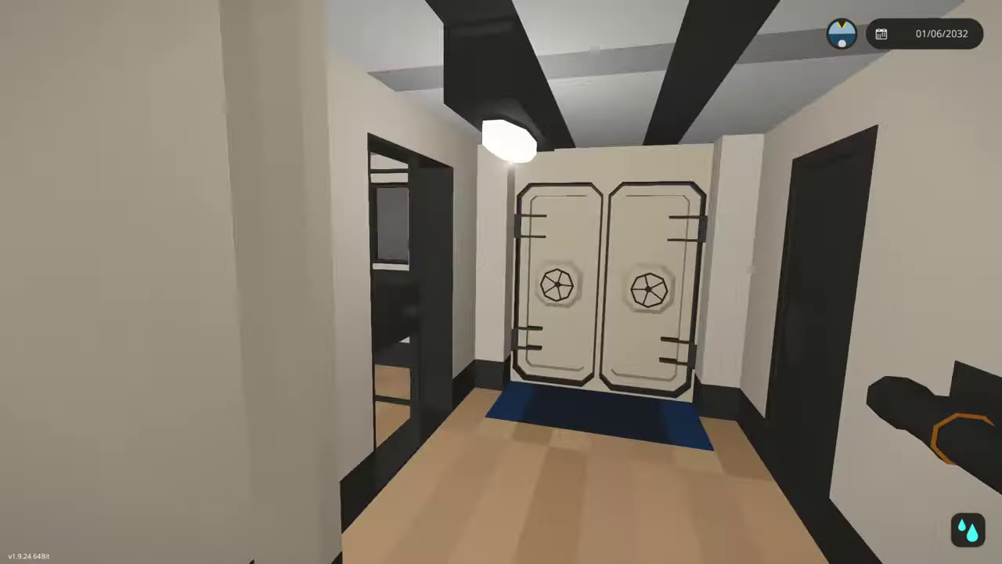
key(w)
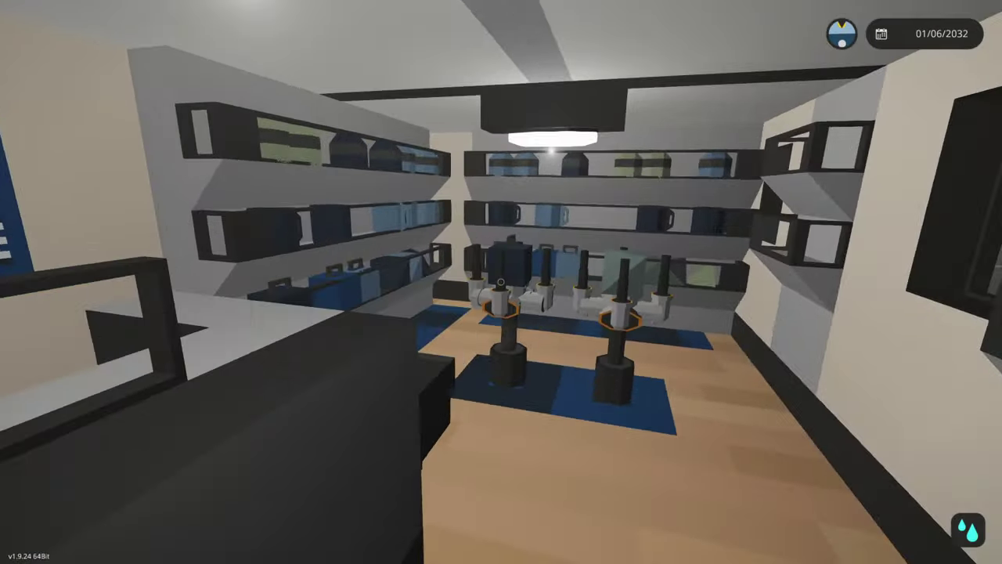
key(w)
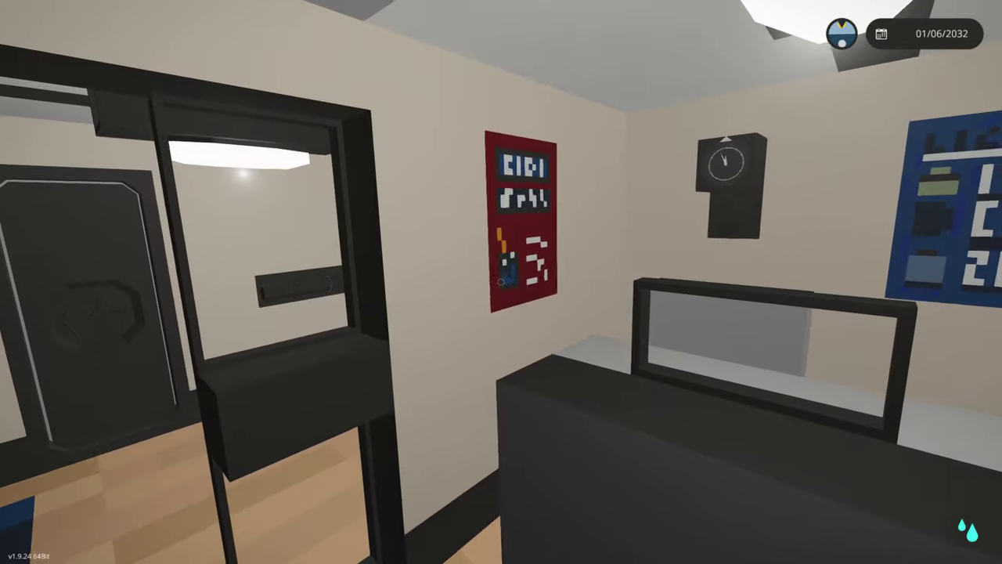
key(w)
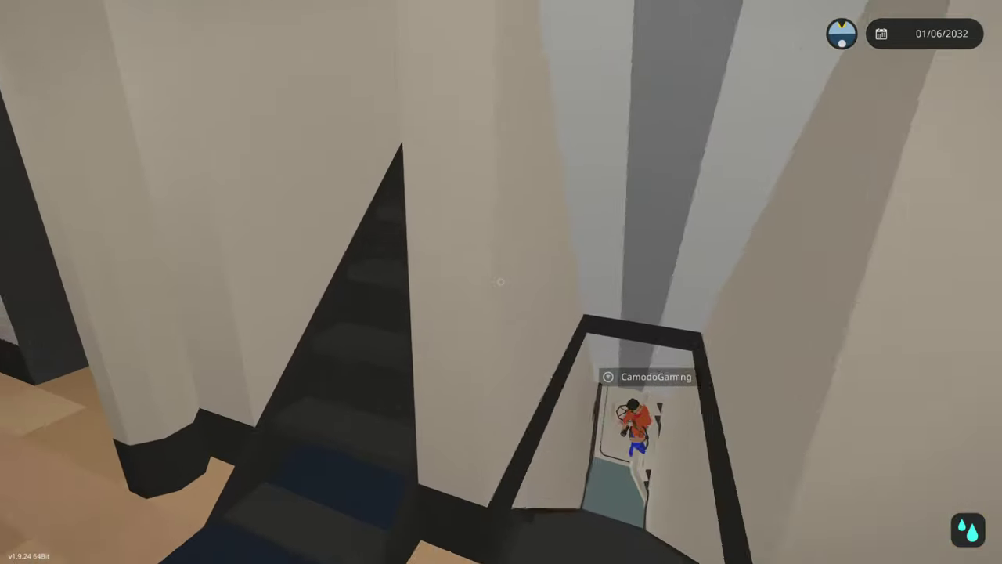
key(w)
key(w)
key(w)
key(w)
key(w)
key(w)
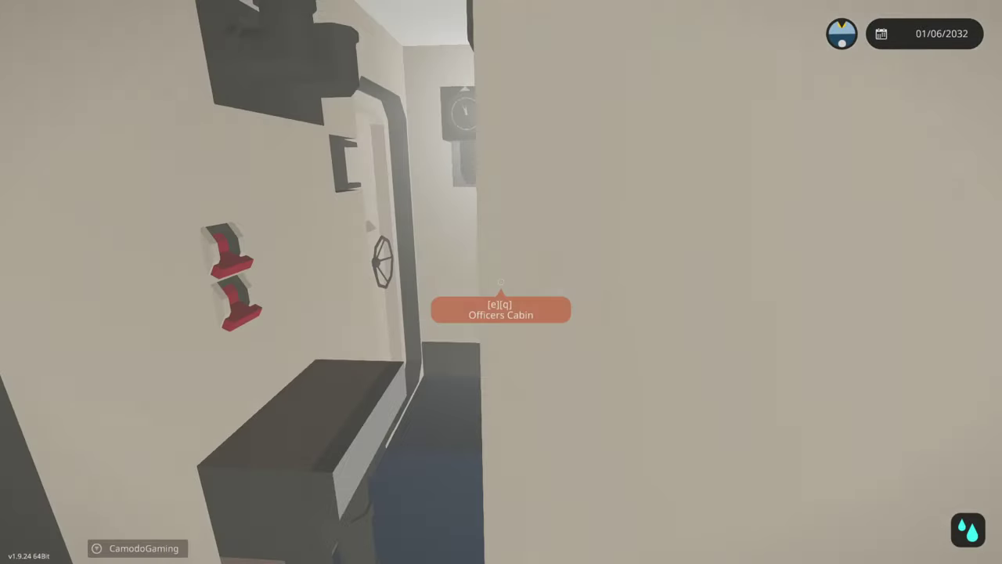
Enter the wheelhouse and switch Engine 1 on at the console (about 141 RPM)
key(w)
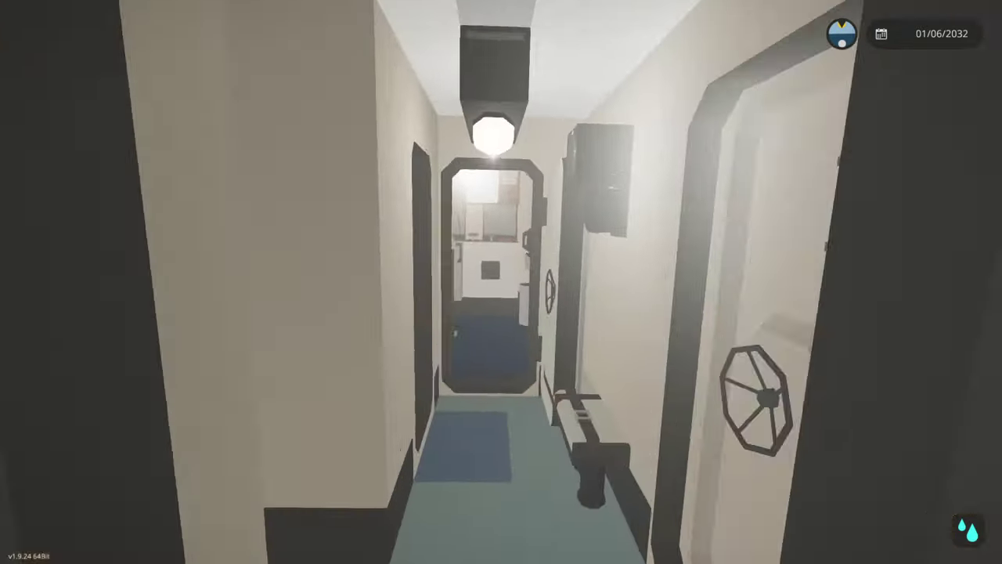
key(w)
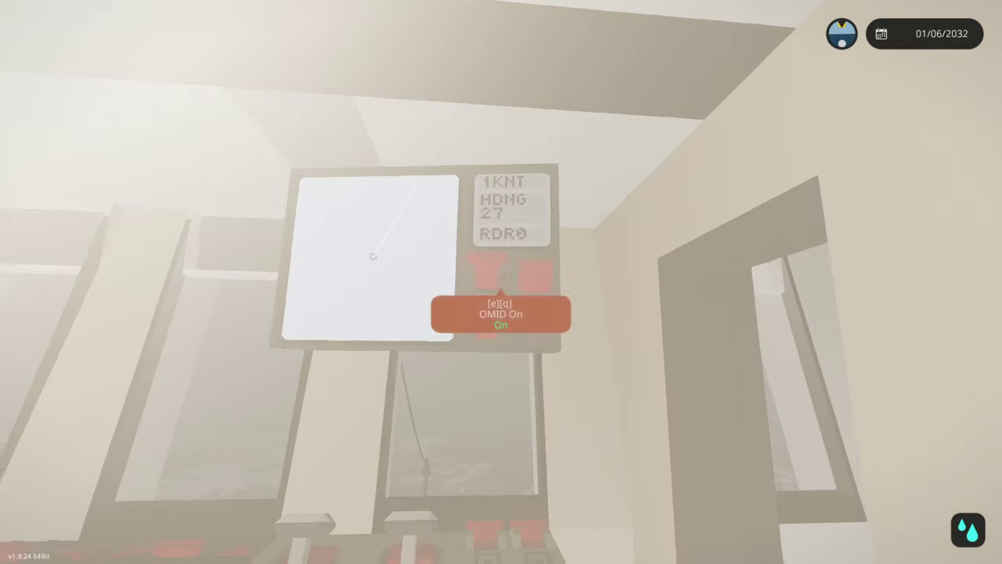
key(w)
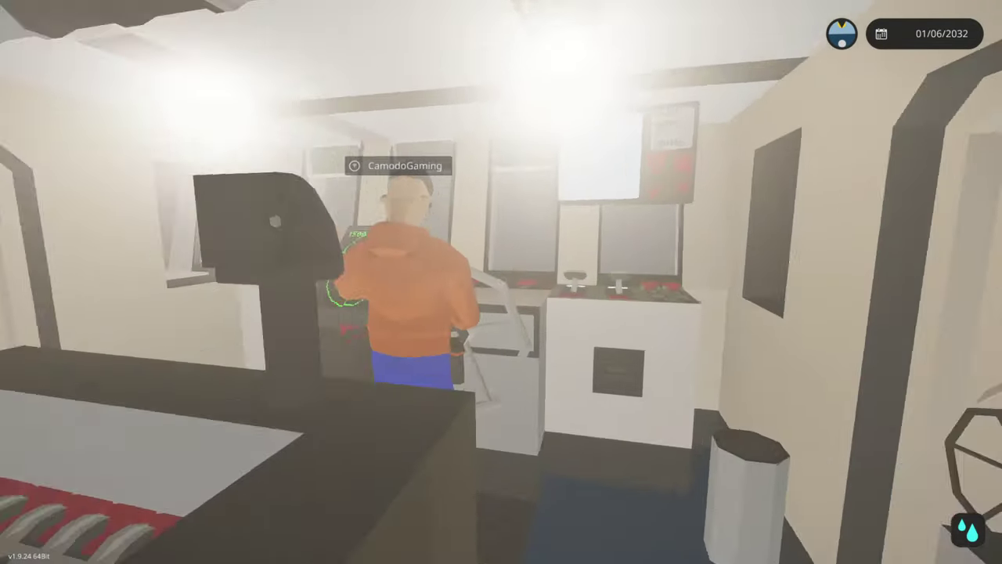
key(e)
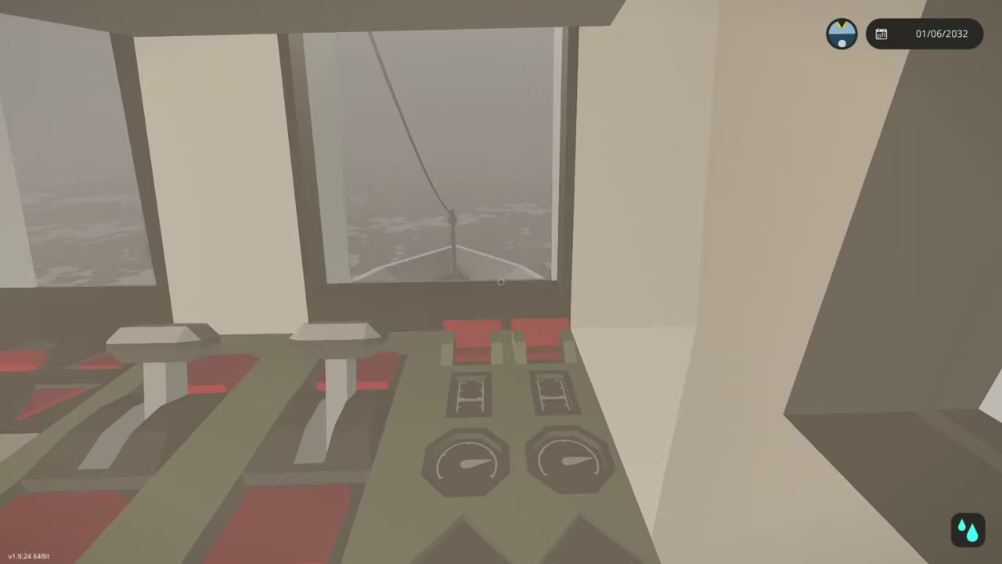
Leave the bridge through the hatch and look around the deck at the funnel and sky
key(w)
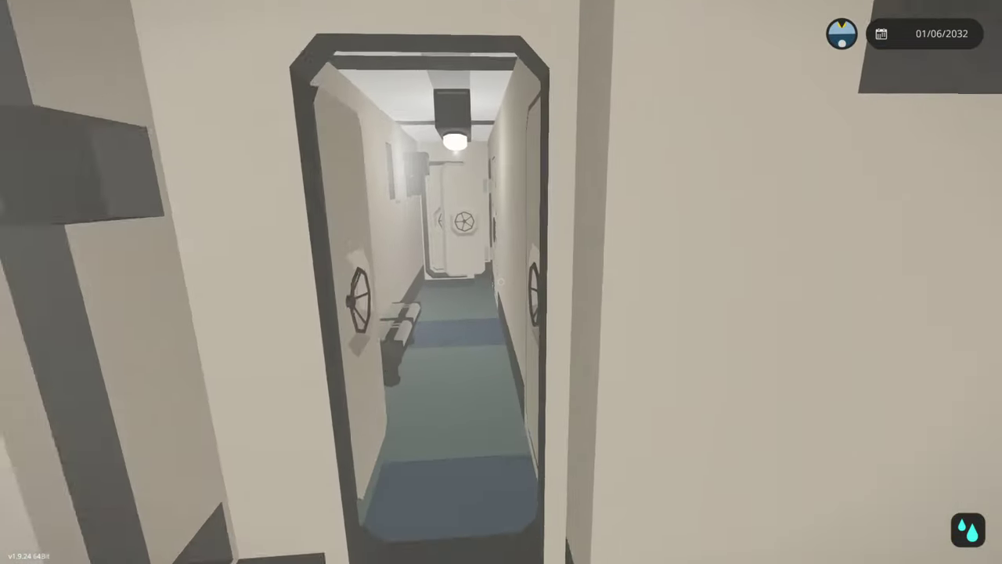
key(w)
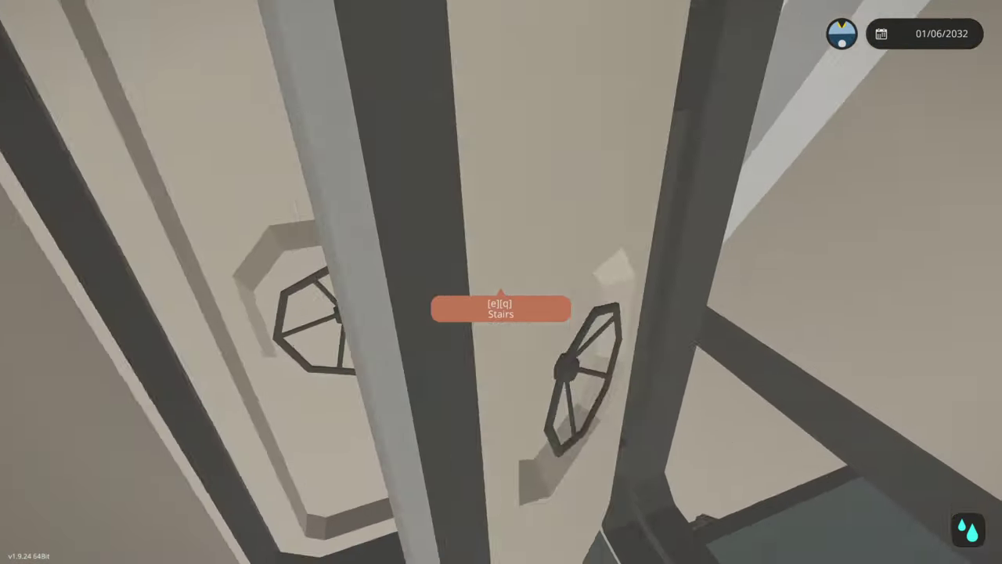
key(w)
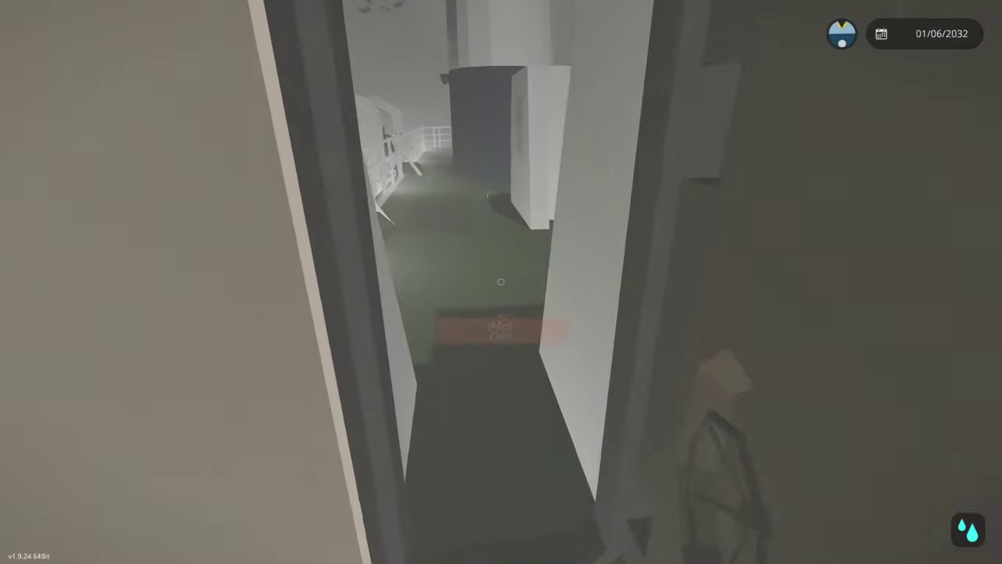
key(w)
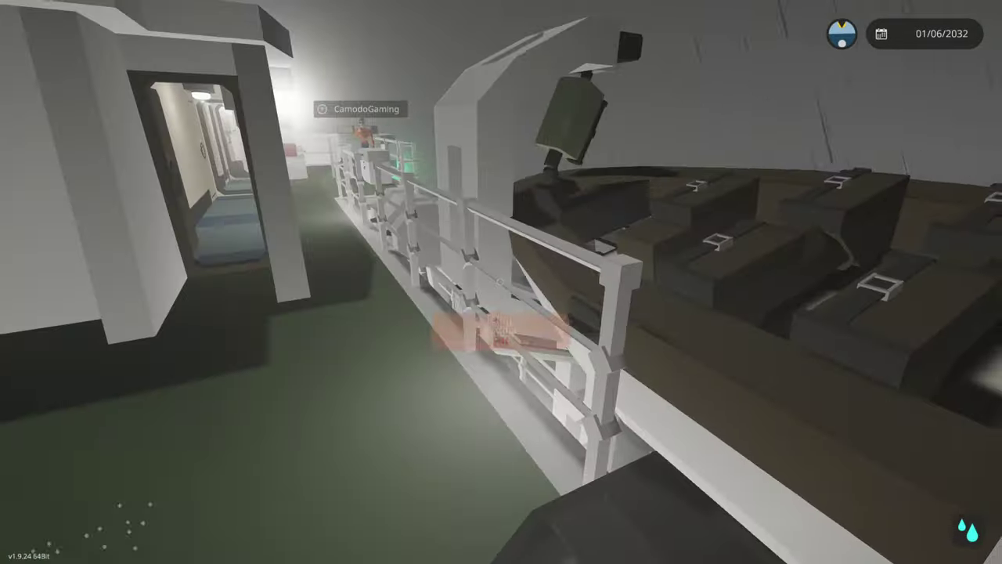
key(w)
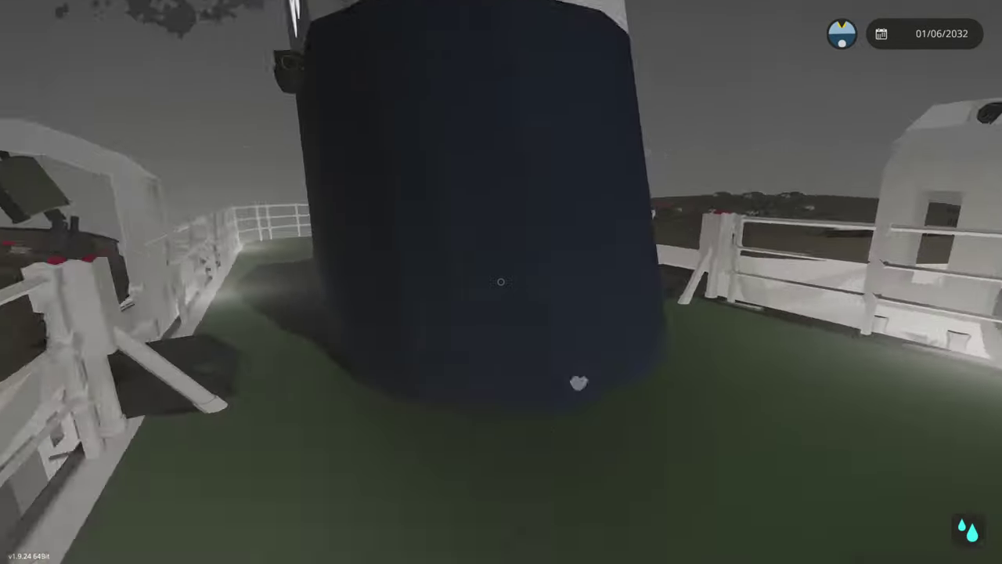
key(w)
key(w)
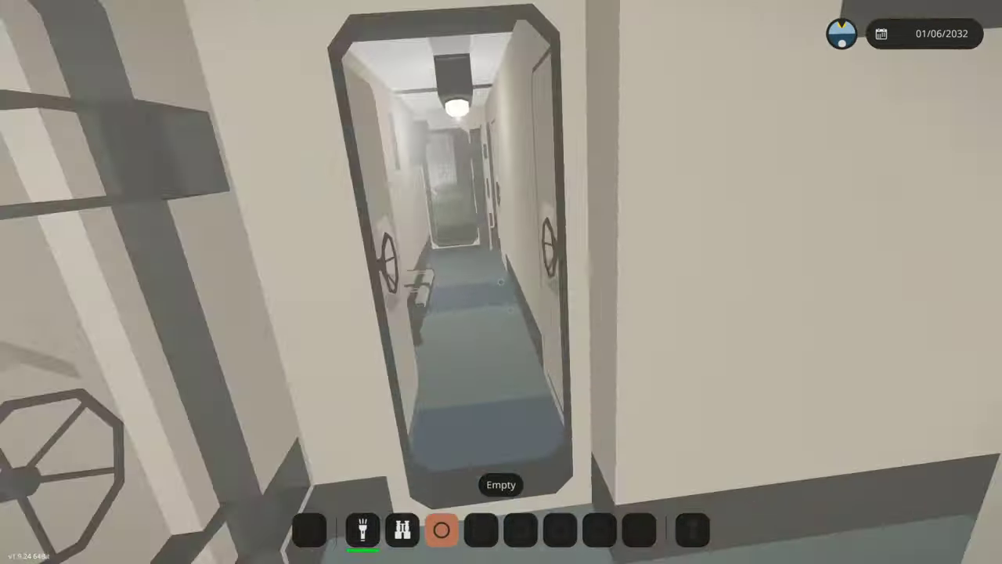
Walk from the Chart Room past the blue-seat hallway and descend the ladder shaft
key(w)
key(w)
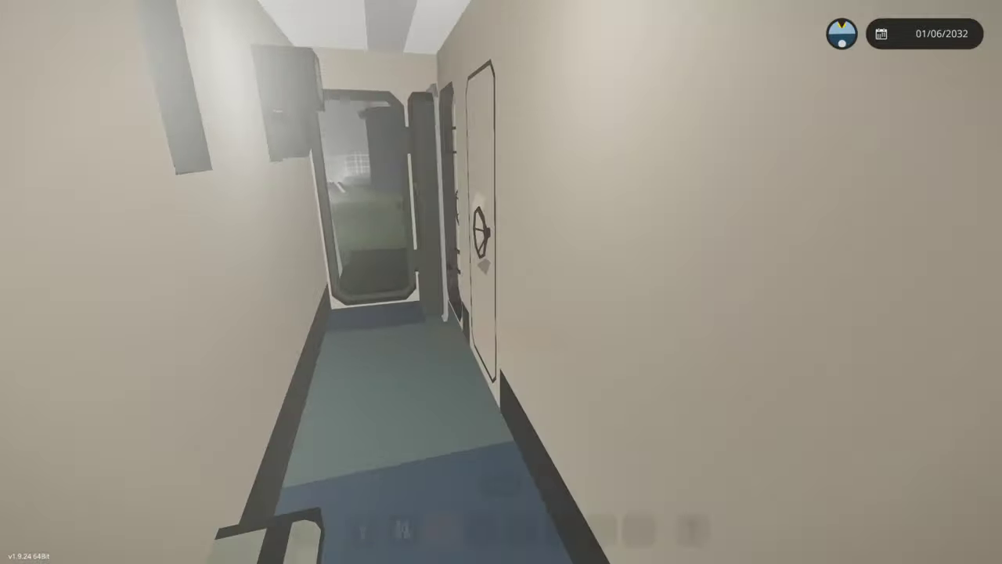
key(w)
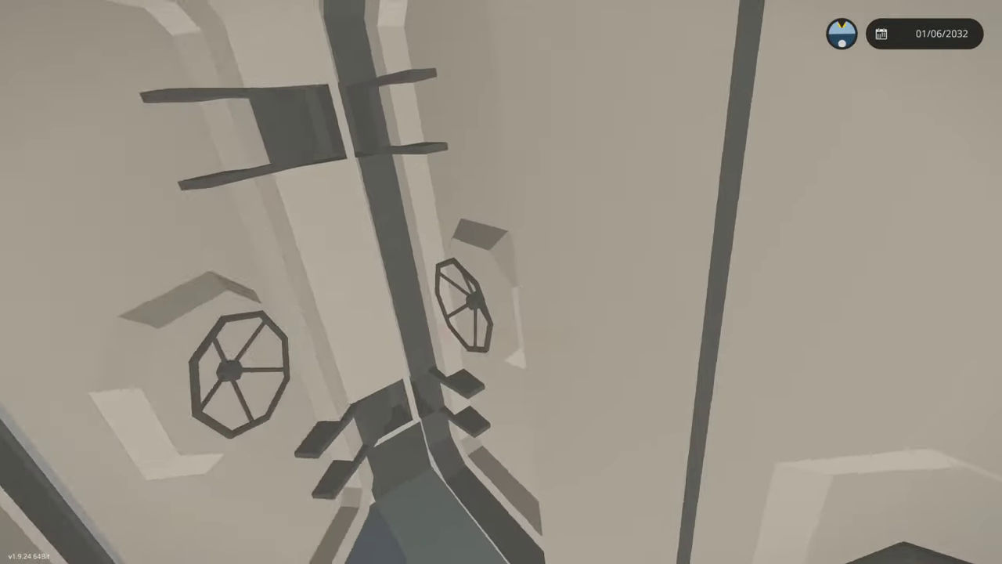
key(w)
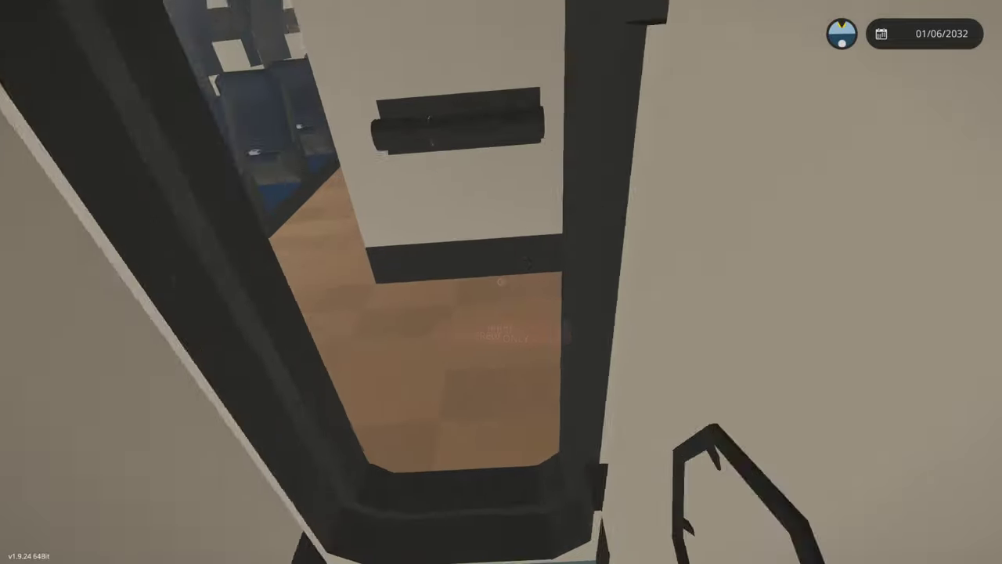
key(w)
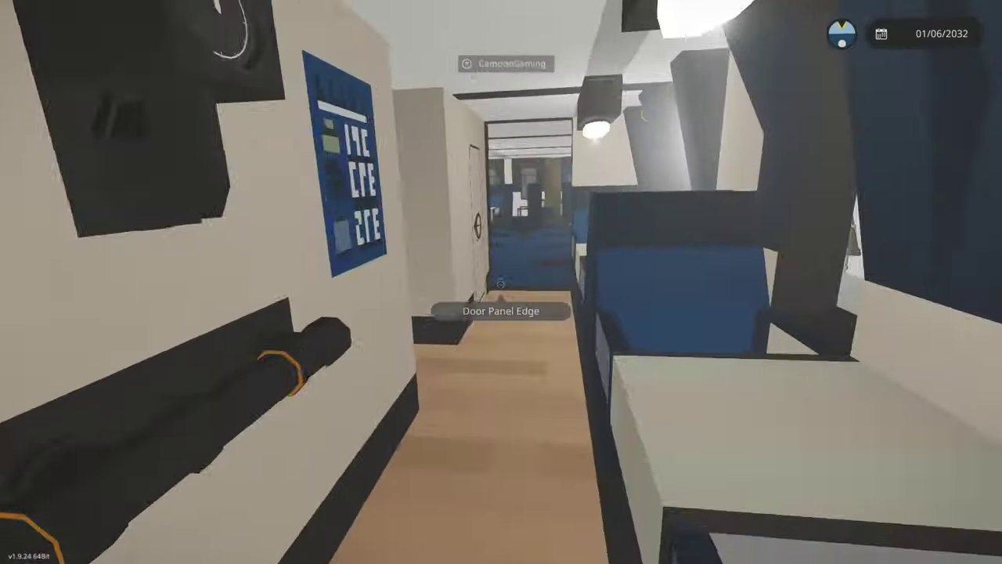
key(w)
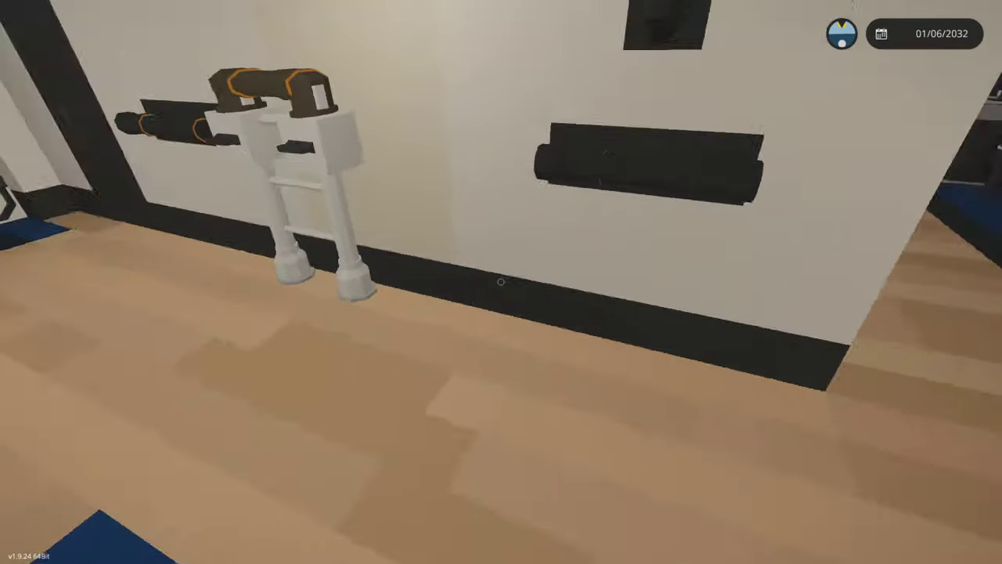
key(w)
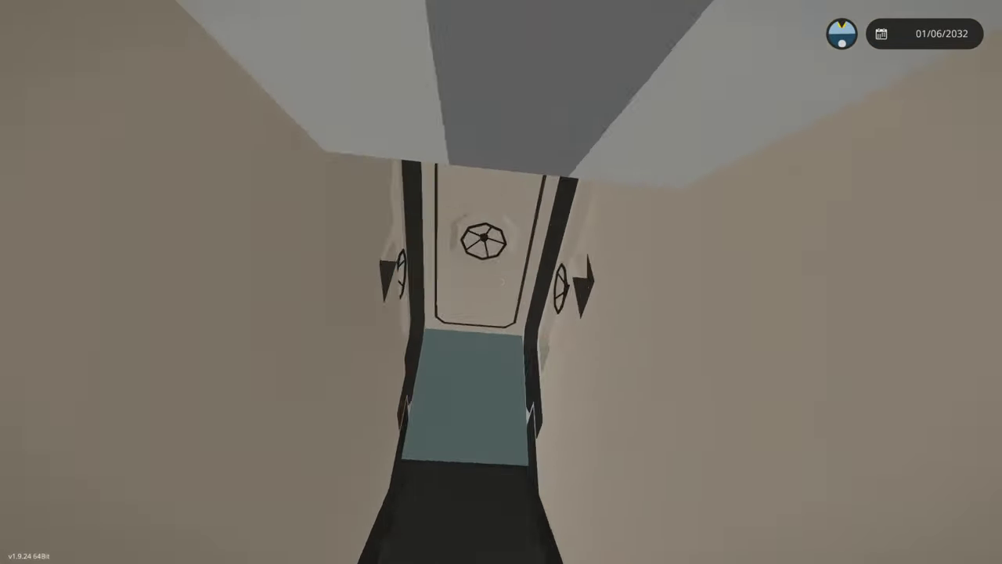
key(w)
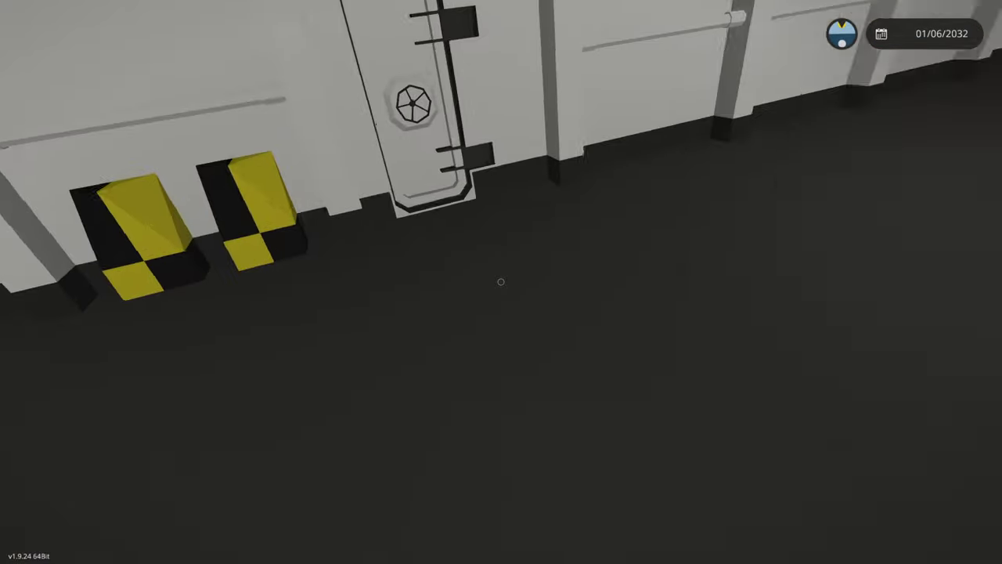
Follow the lit corridor down into the flooded Engine Room and inspect the machinery
key(w)
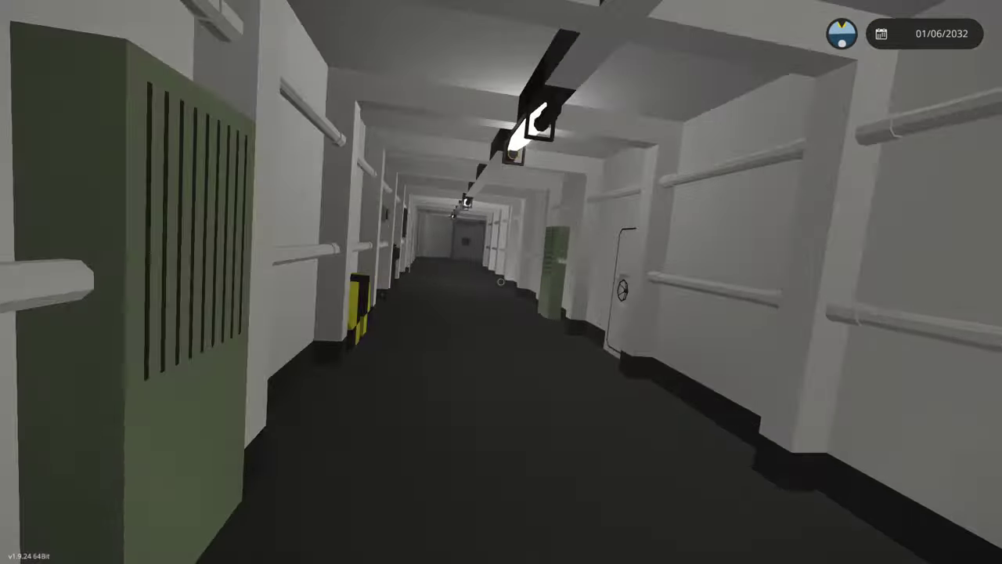
key(w)
key(w)
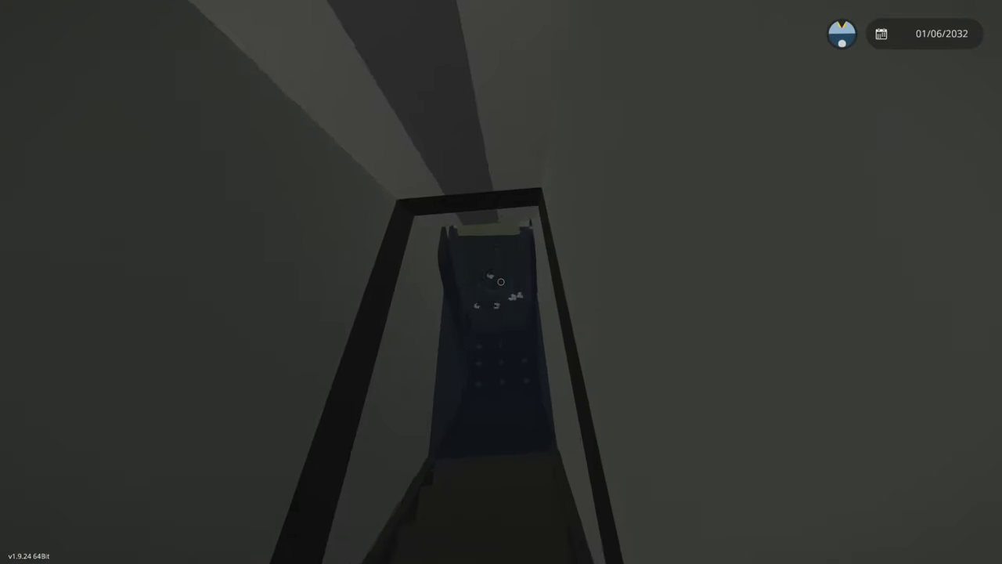
key(w)
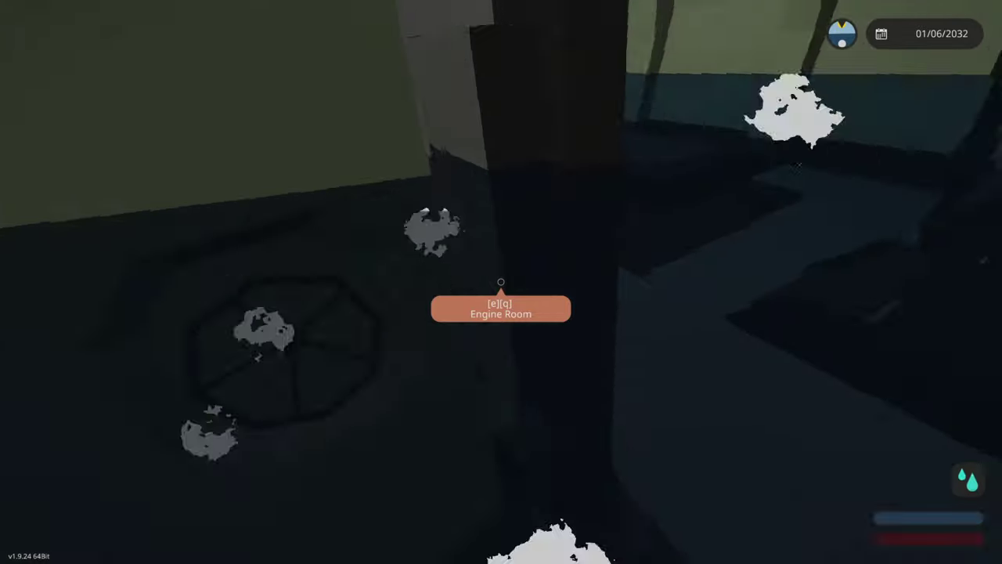
key(w)
key(w)
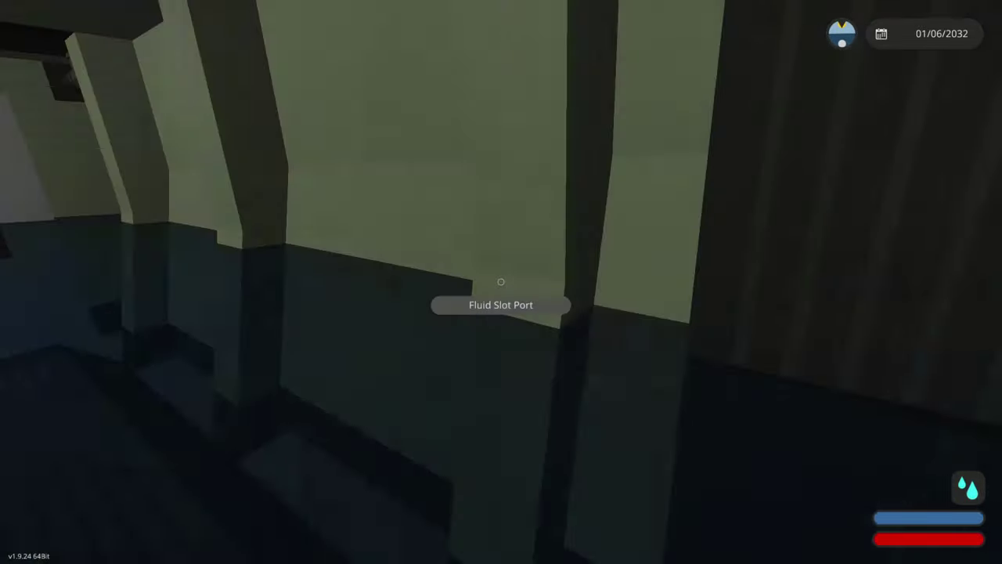
key(w)
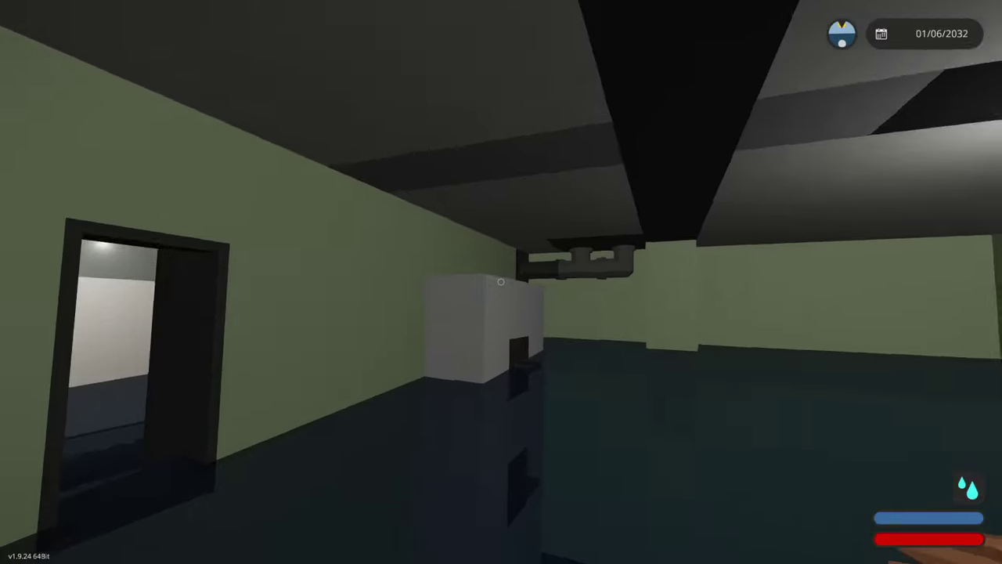
Leave the engine room past the Workshop and head down the corridor through the watertight door
key(w)
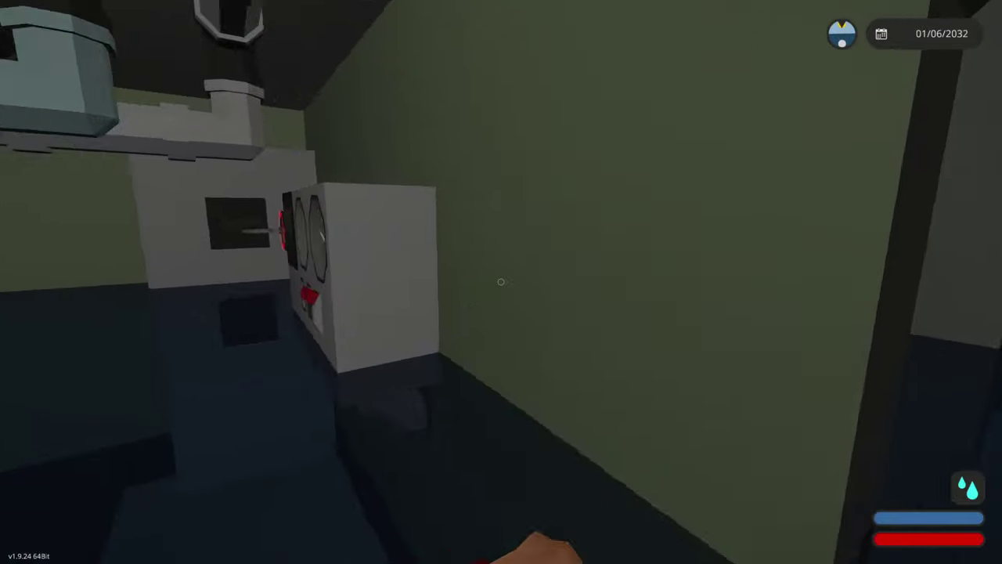
key(w)
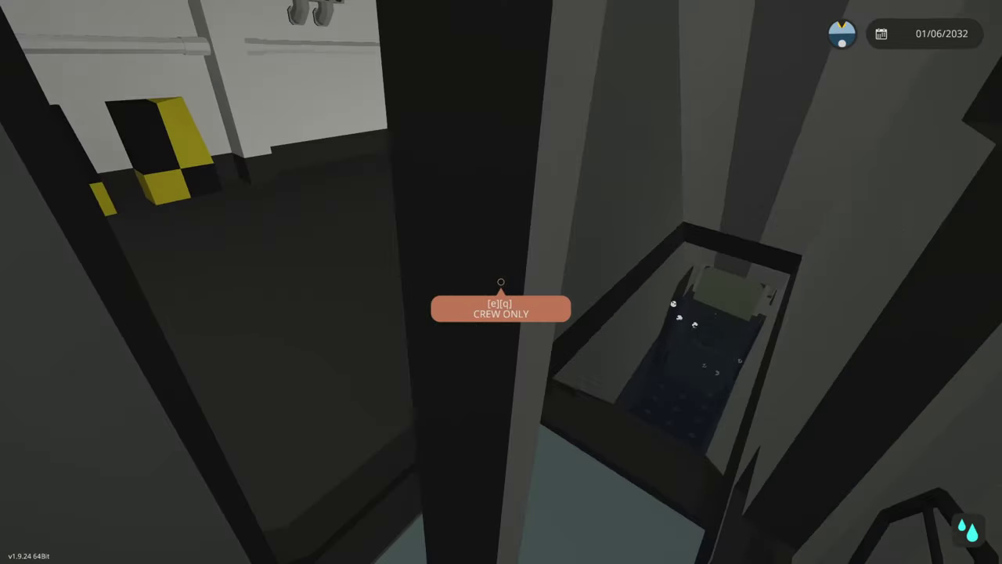
key(w)
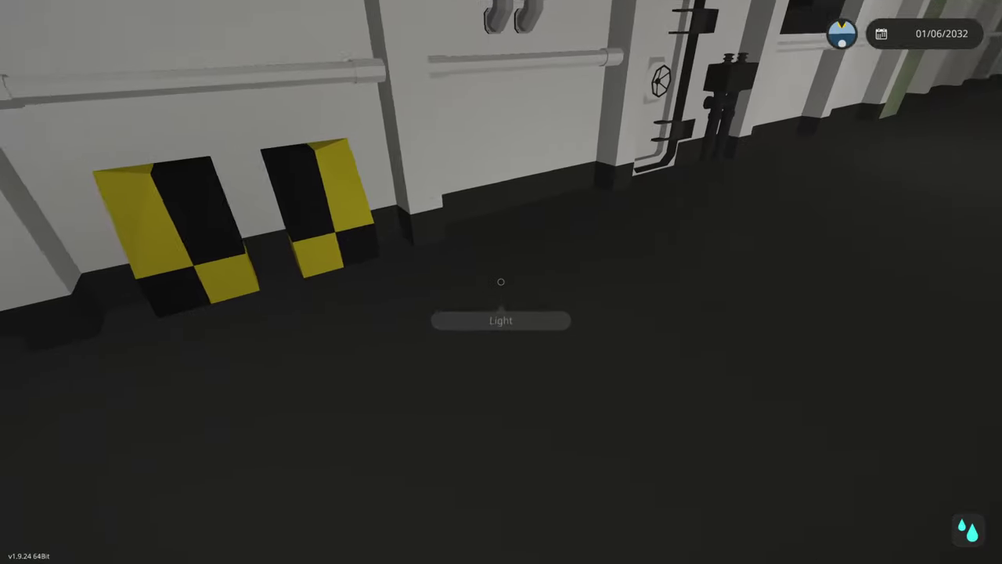
key(w)
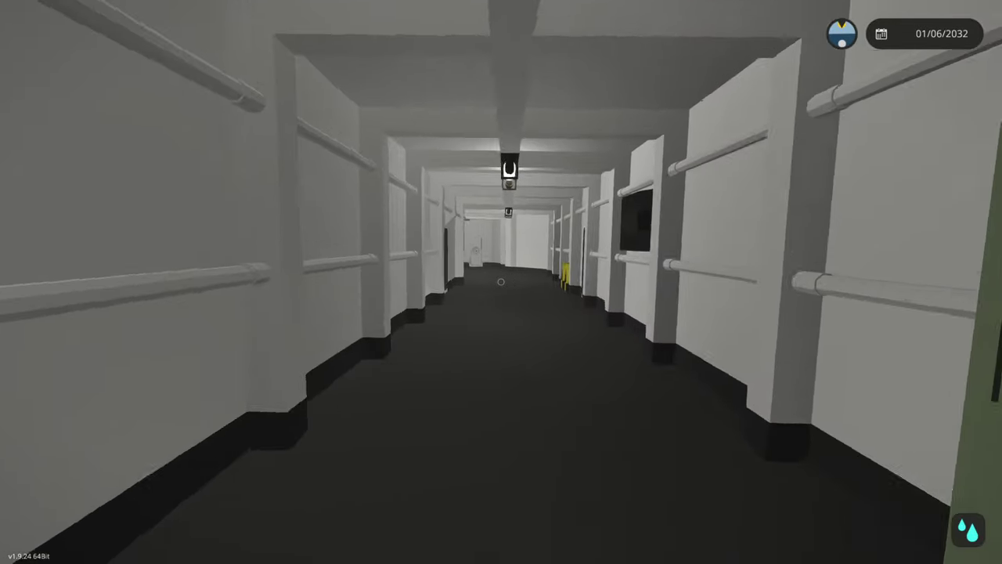
key(w)
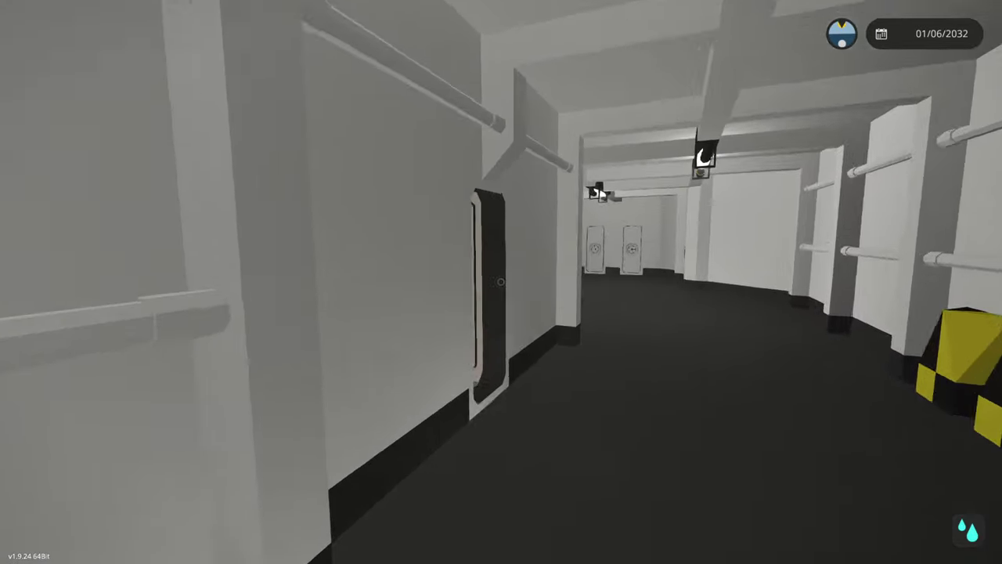
key(w)
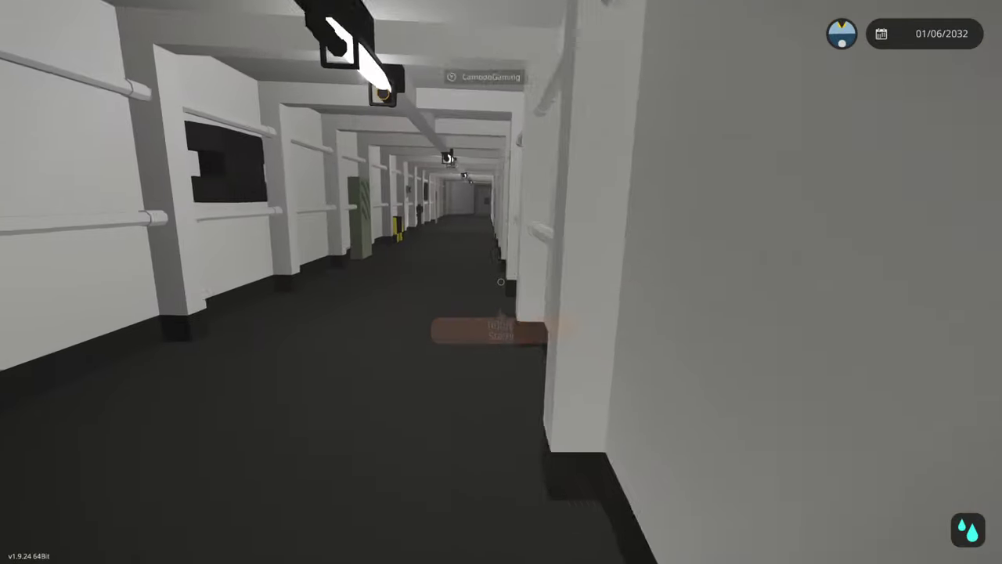
key(w)
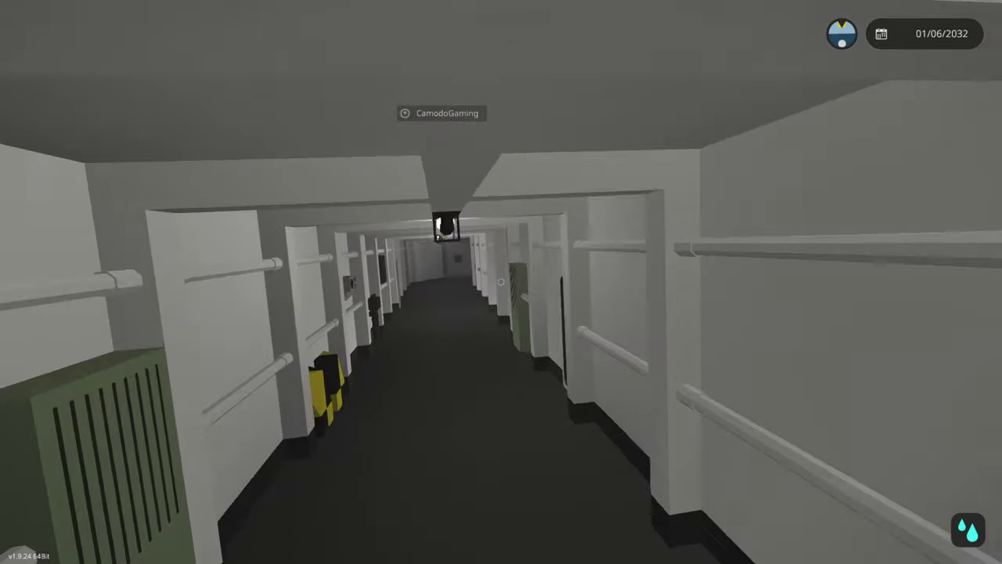
Pass the CREW ONLY door and climb the stairs to the changing and shower rooms
key(w)
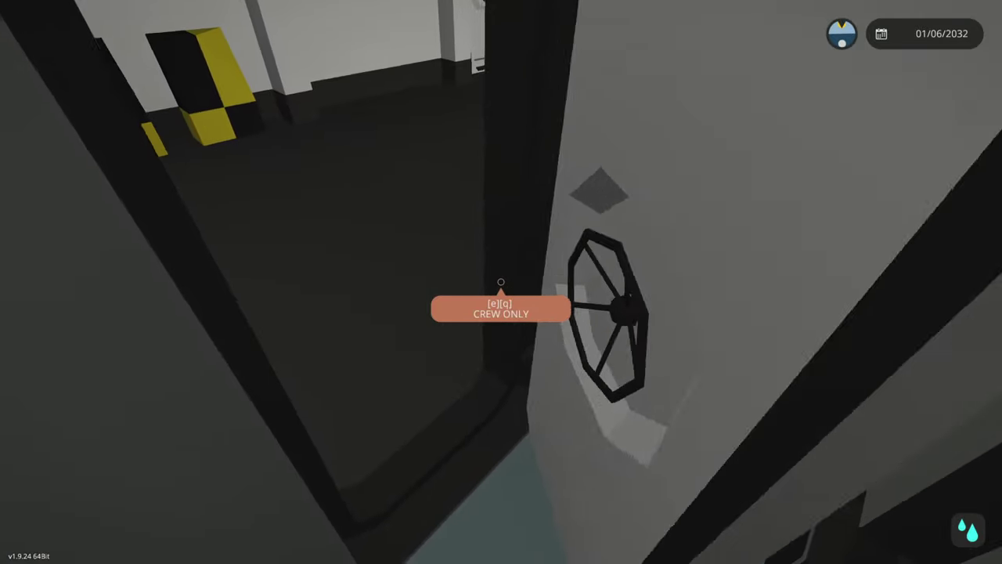
key(w)
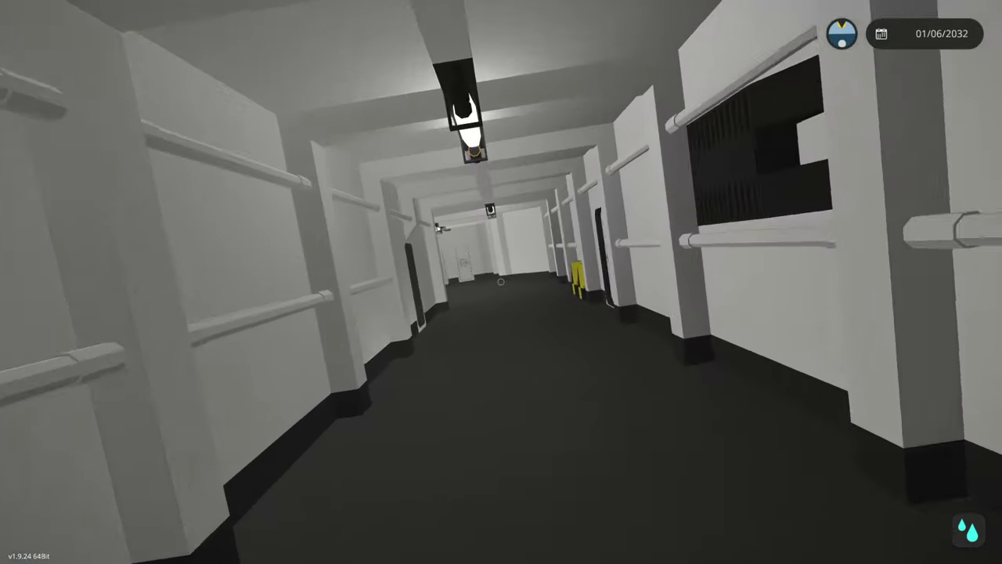
key(w)
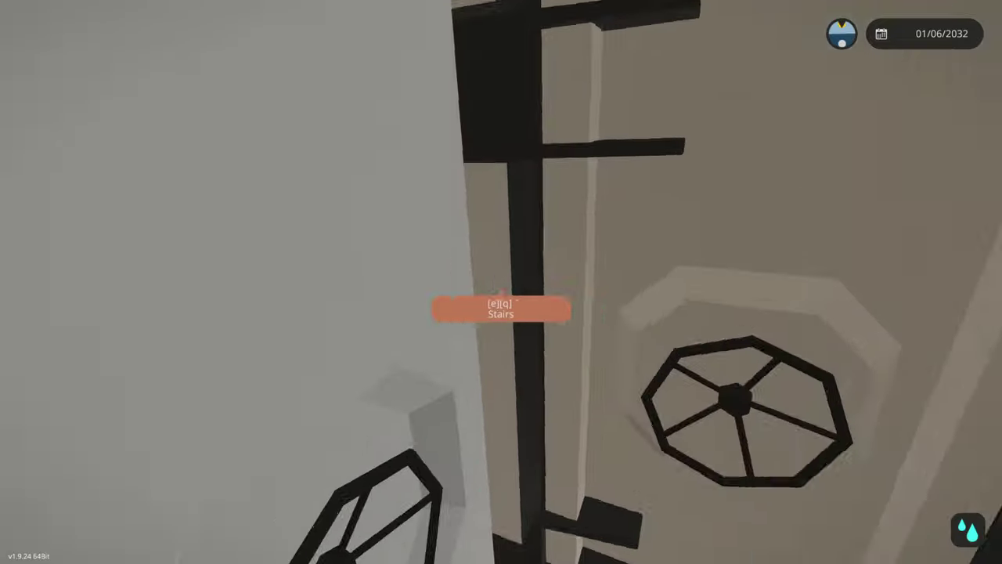
key(w)
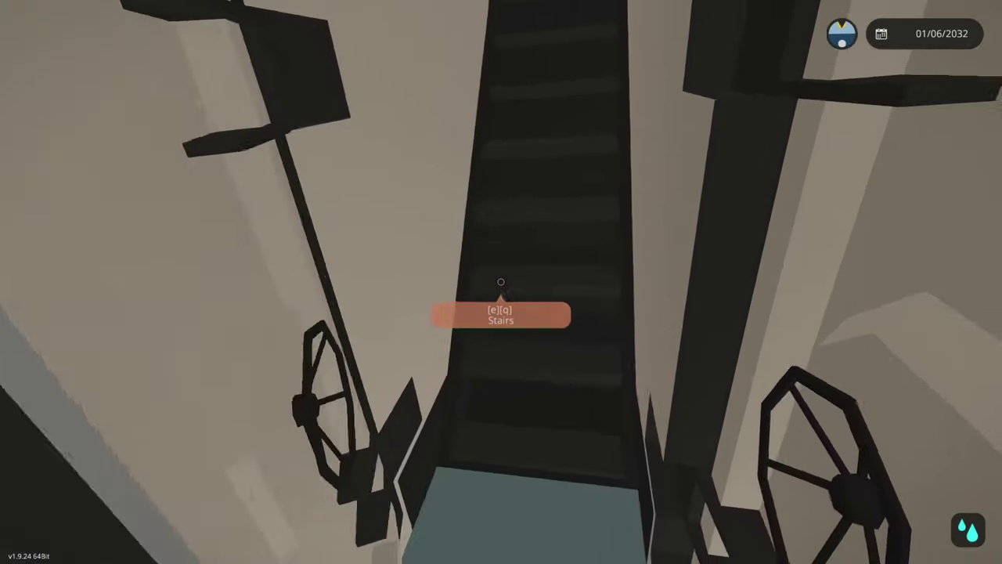
key(w)
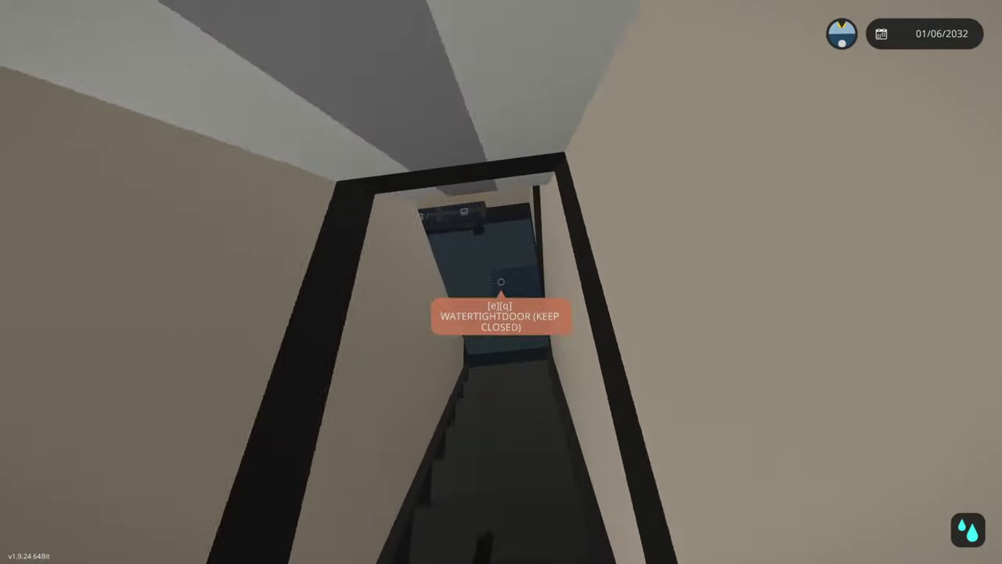
key(w)
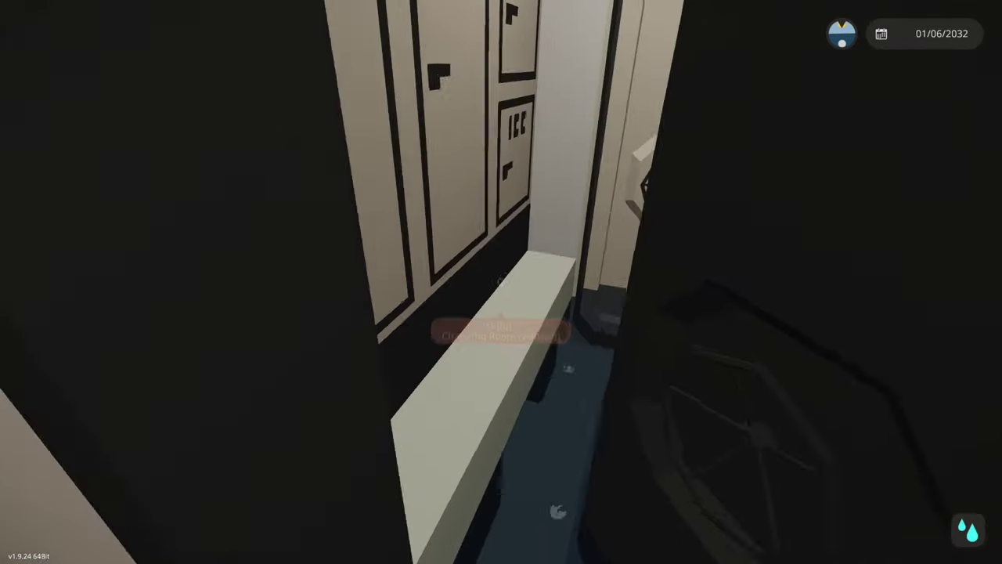
key(w)
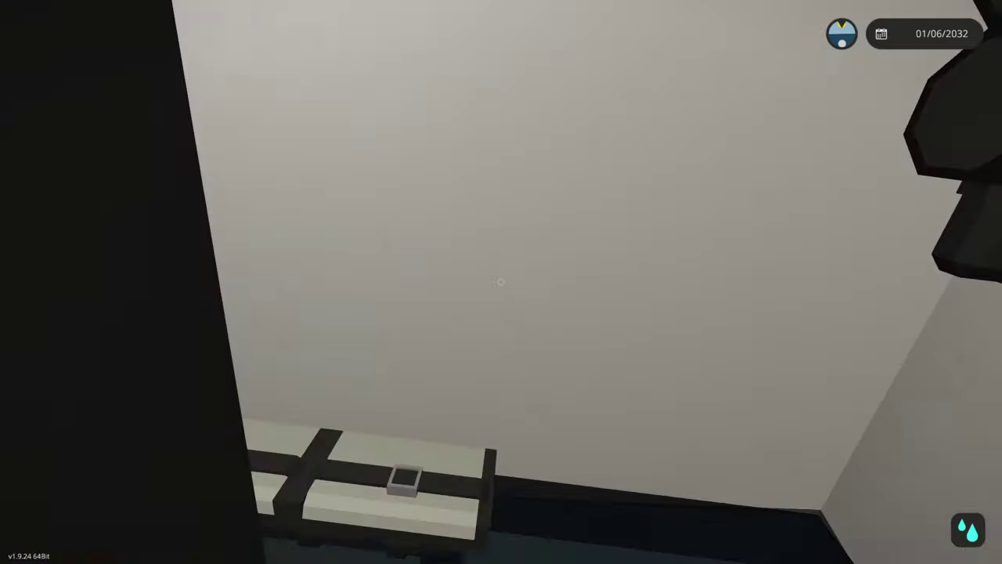
Walk past the shower room onto the bridge and move along the console to the radar
key(w)
key(w)
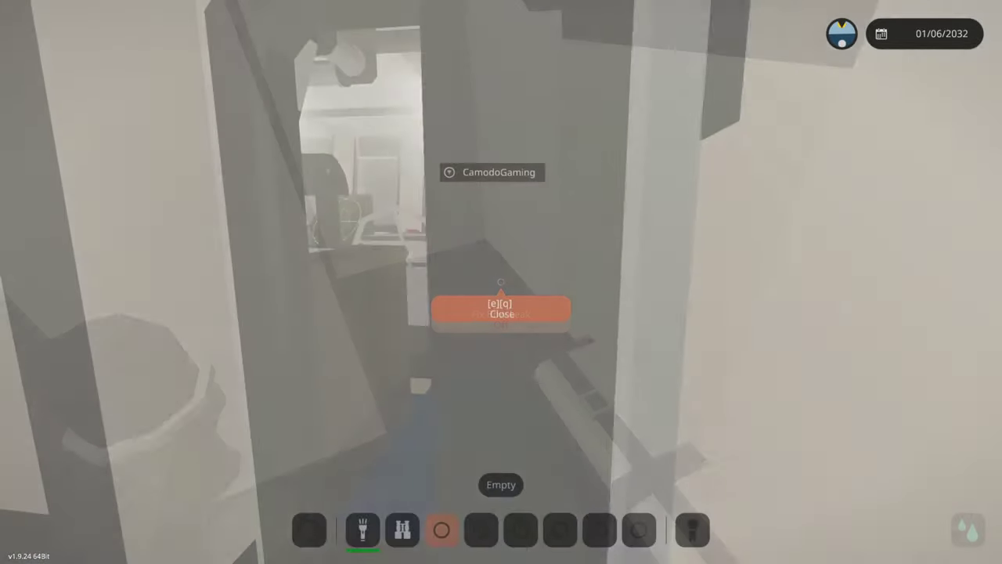
key(w)
key(w)
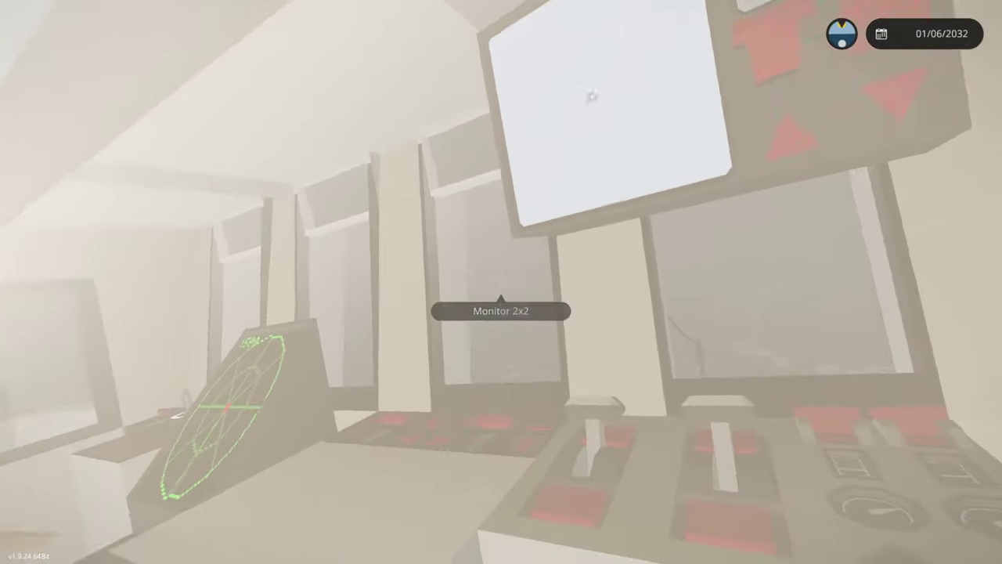
key(w)
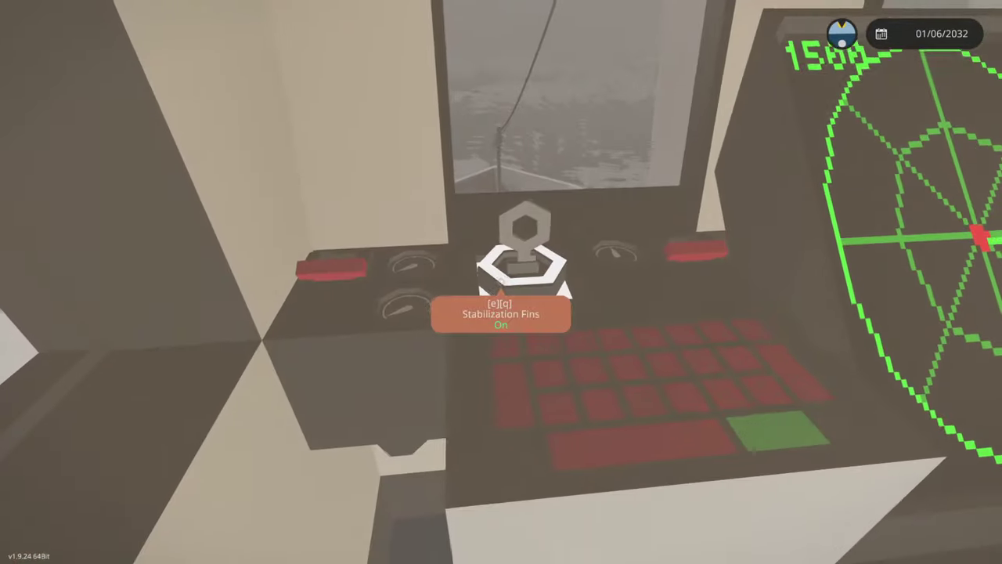
key(s)
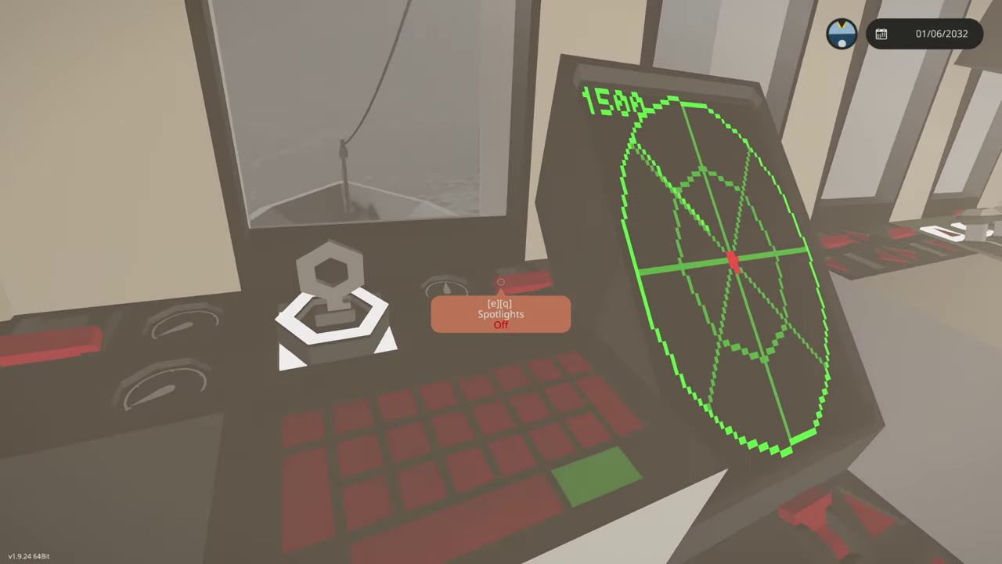
key(a)
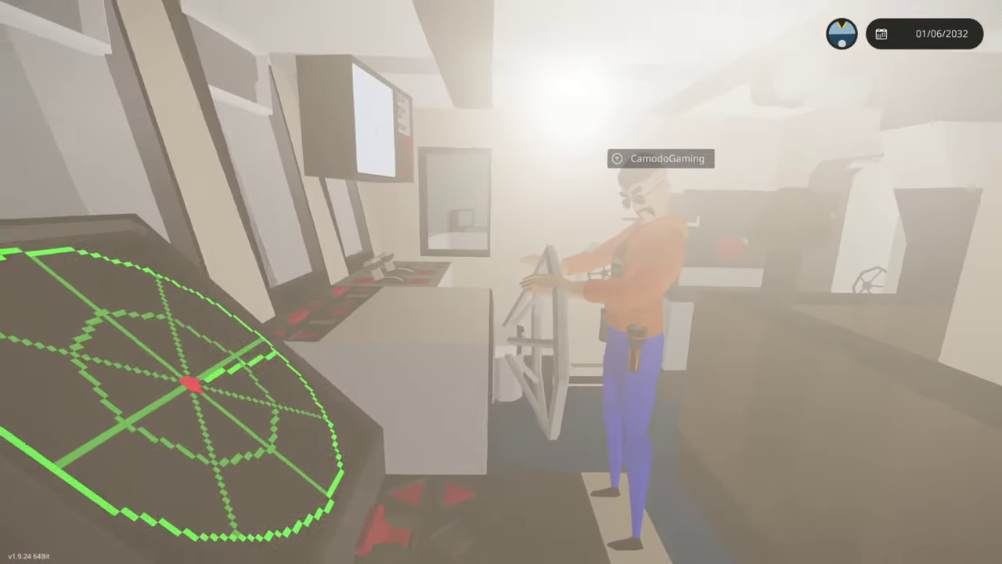
Leave the helm and take the stairs down to the wooden deck's next stairwell
key(s)
key(w)
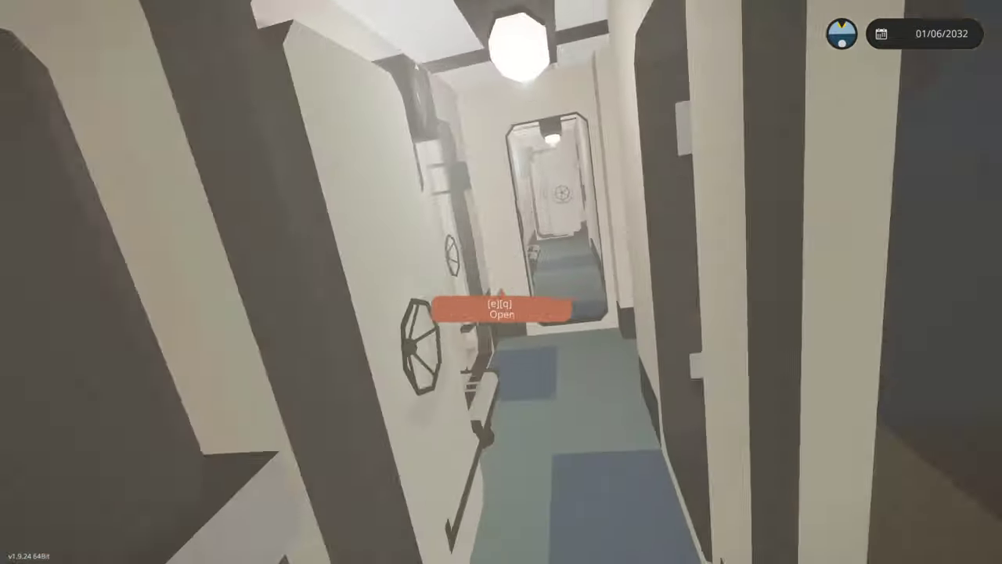
key(w)
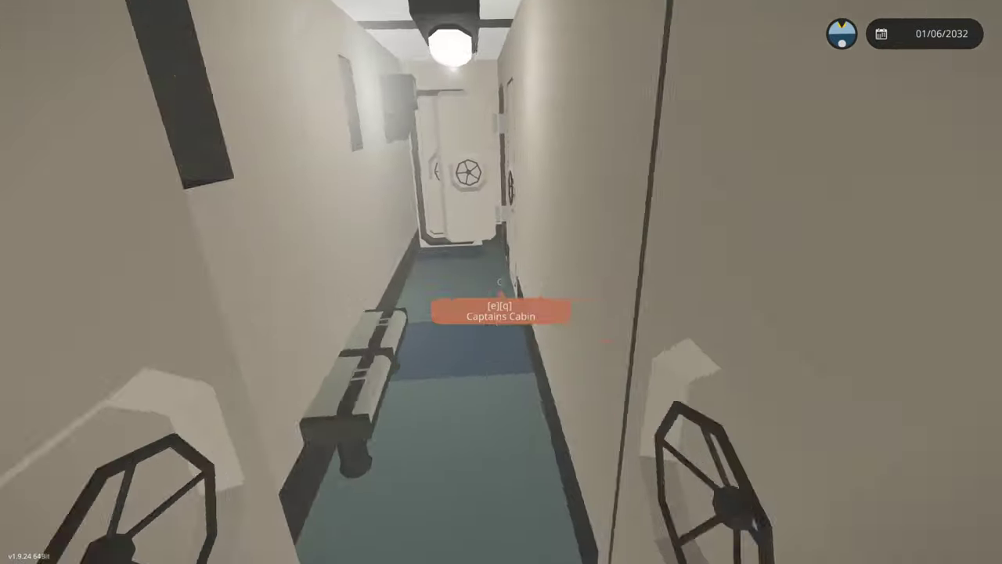
key(e)
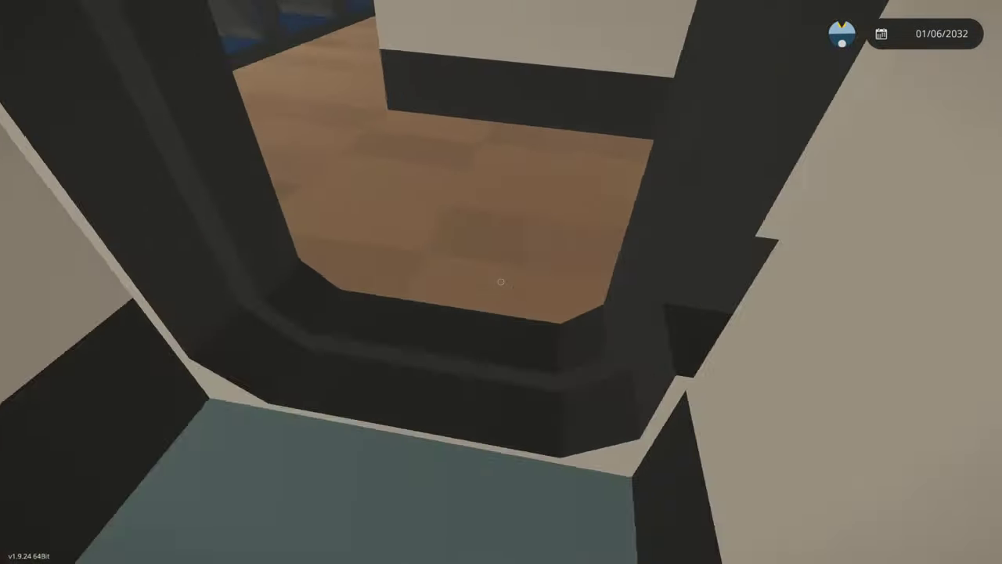
key(w)
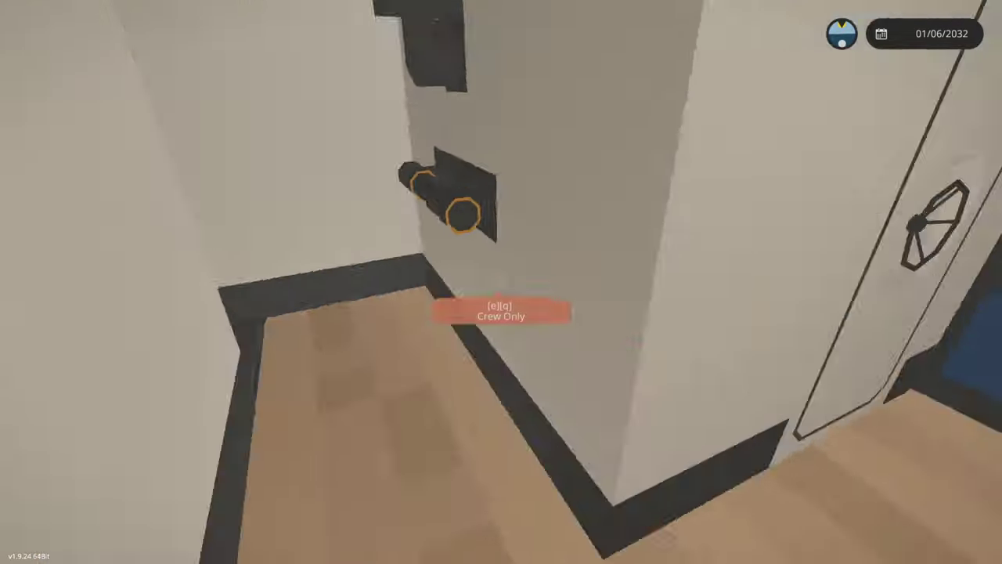
key(w)
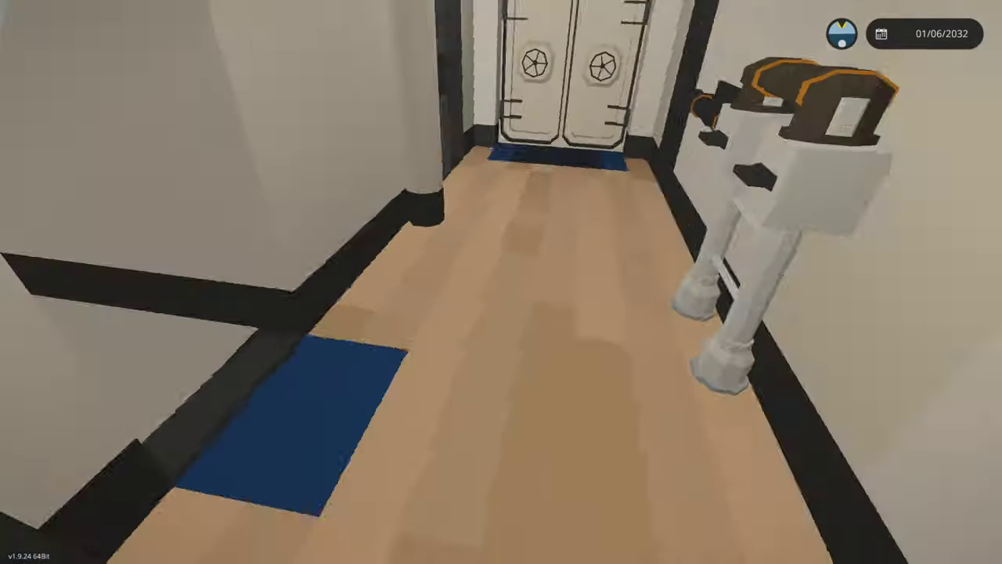
Climb through the hatch to the next deck and check the ladder shaft stairs
key(w)
key(w)
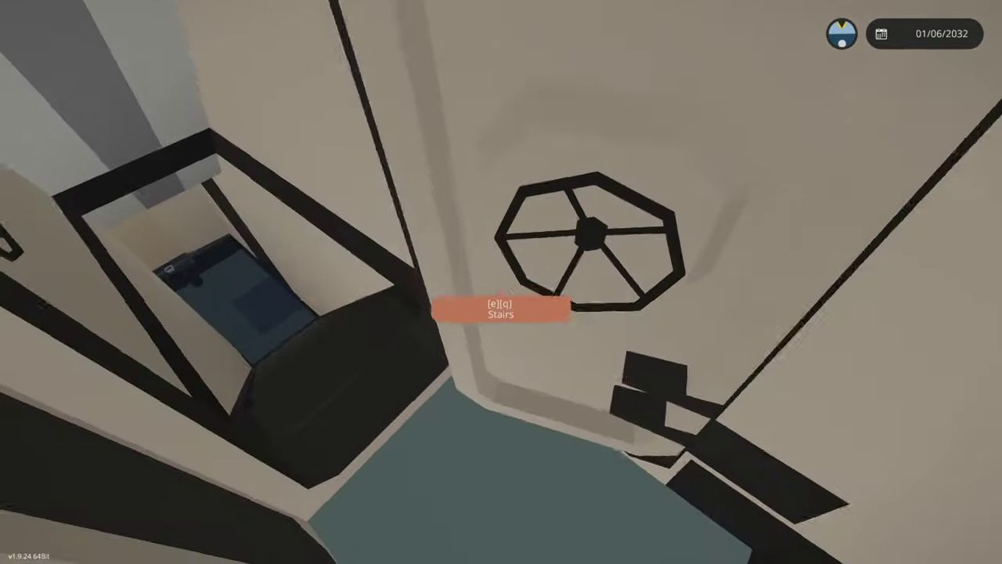
key(w)
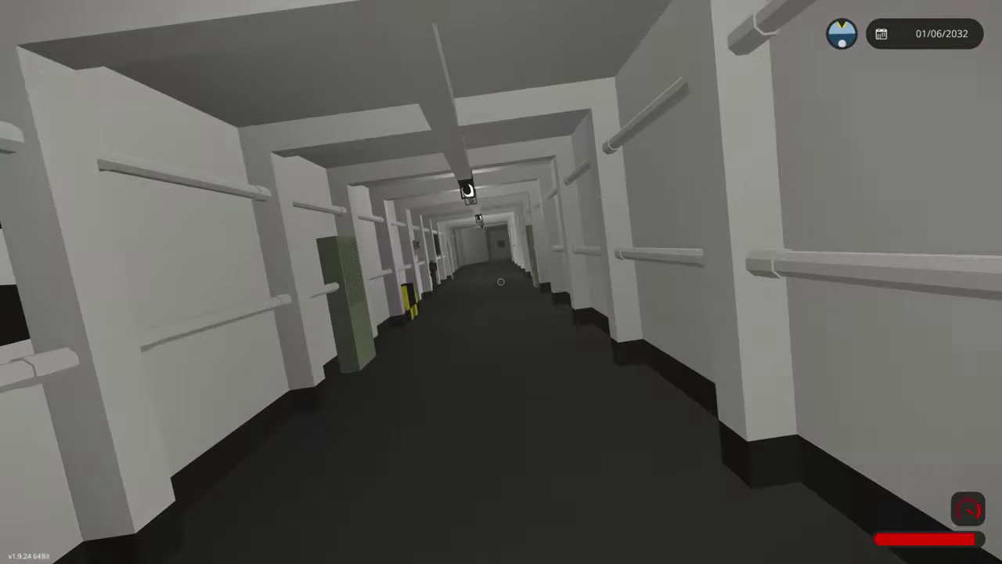
key(w)
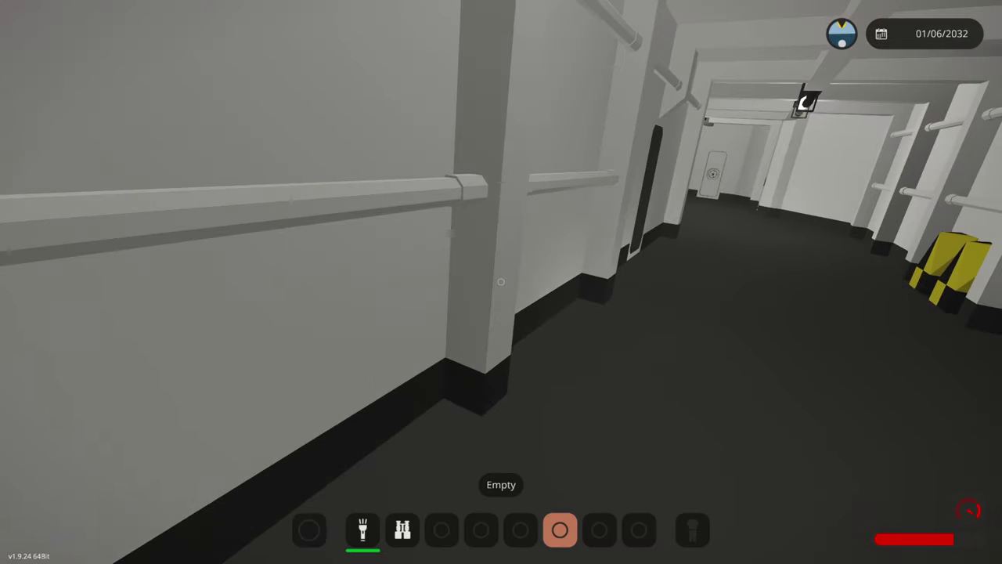
key(e)
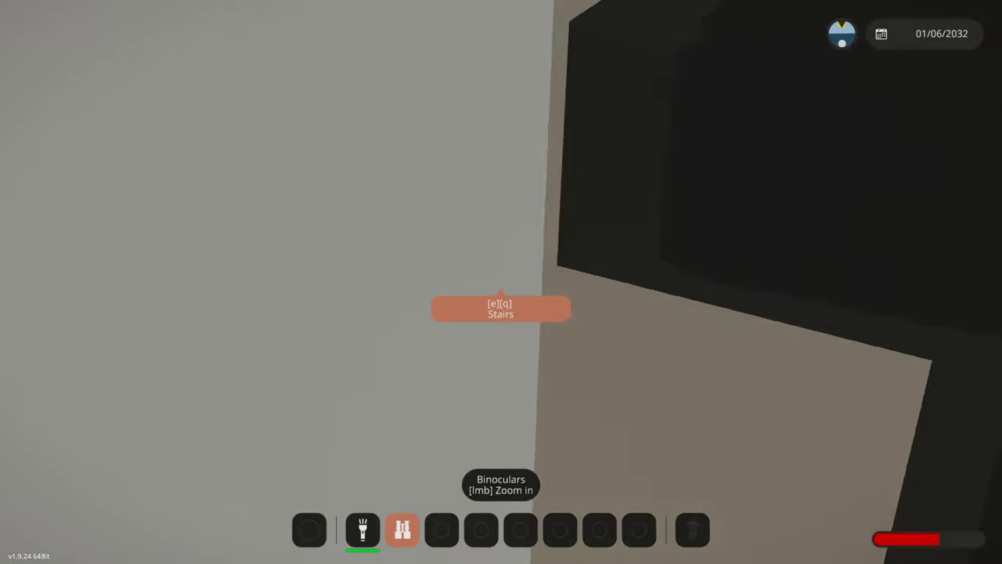
key(e)
Descend the stairs and search the vault-door lobby, then head down the dining aisle
key(q)
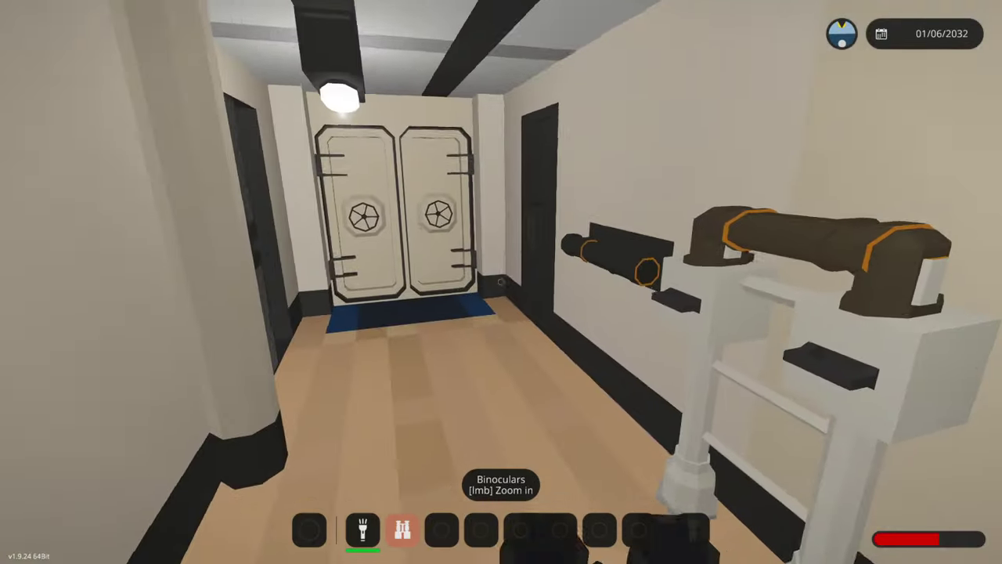
key(e)
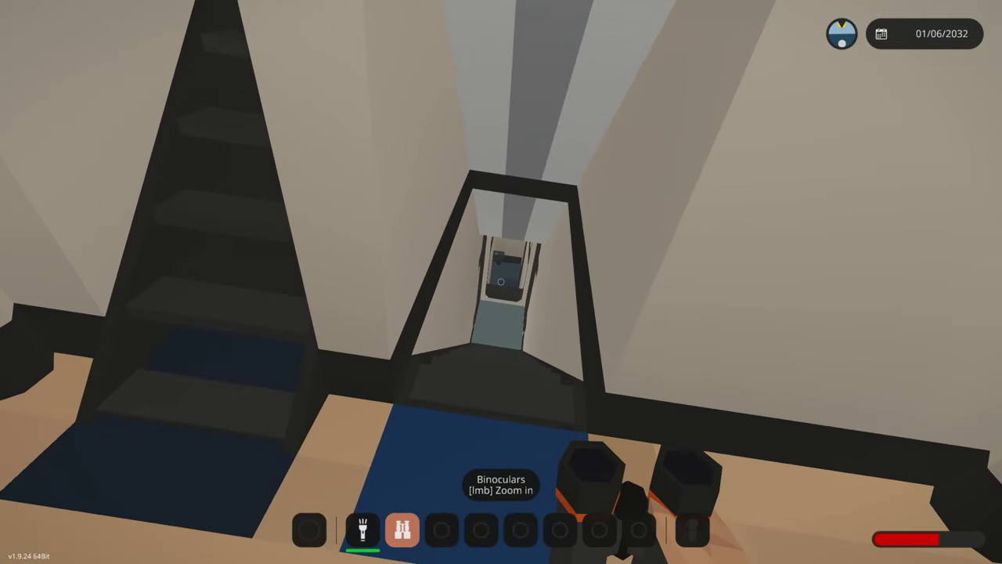
key(e)
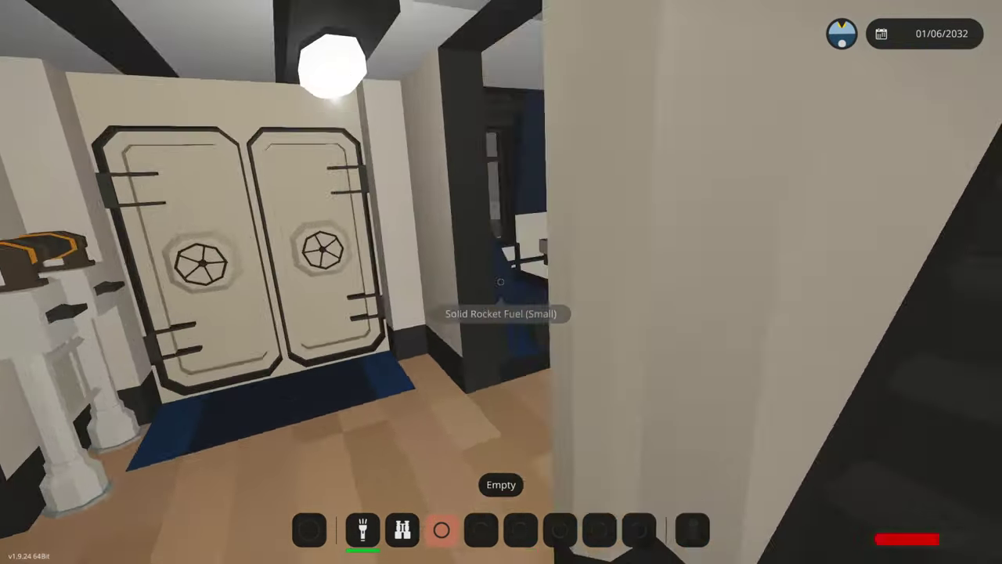
key(e)
key(w)
key(w)
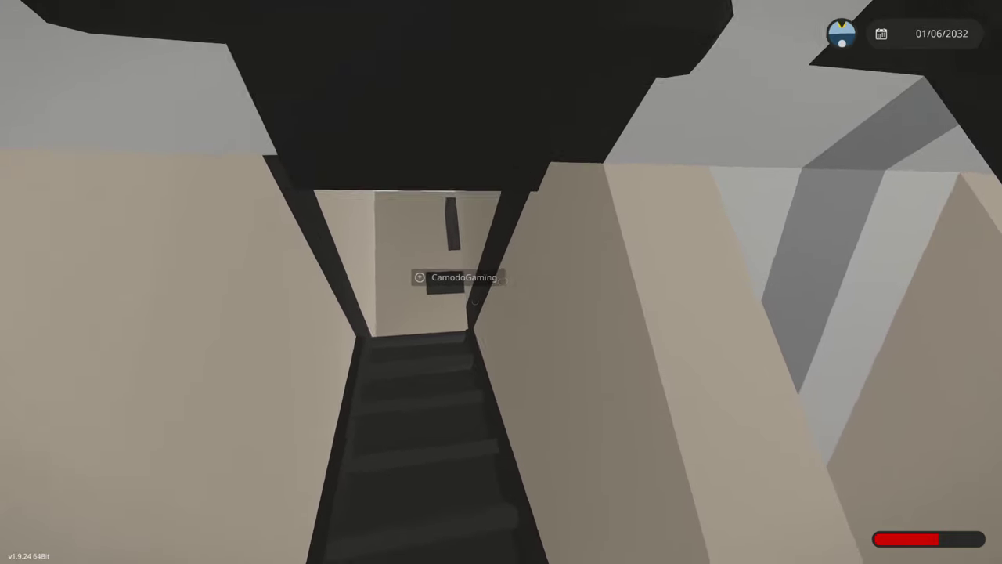
Cross the dining room and vault-door corridor, then climb the staircases to the upper deck
key(w)
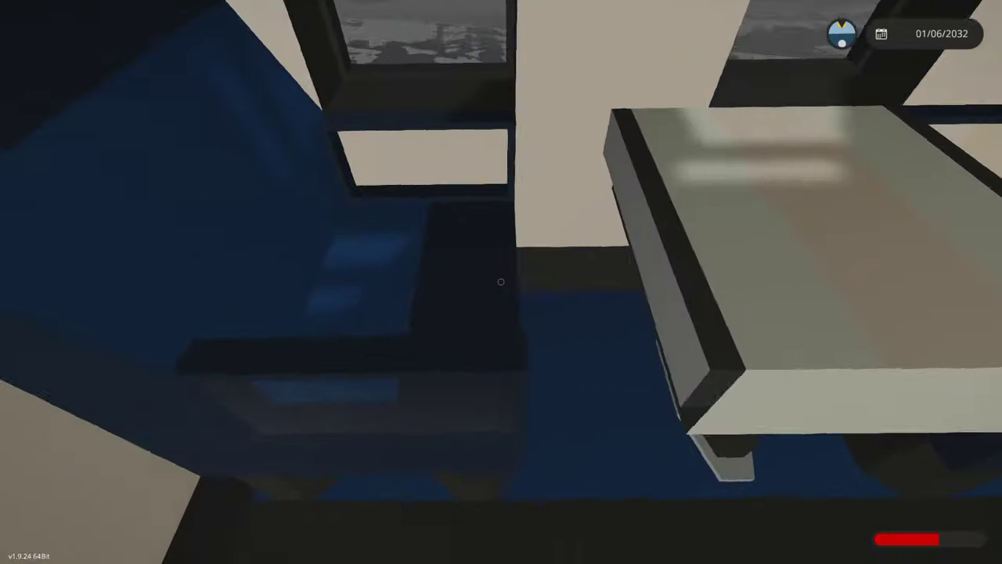
key(w)
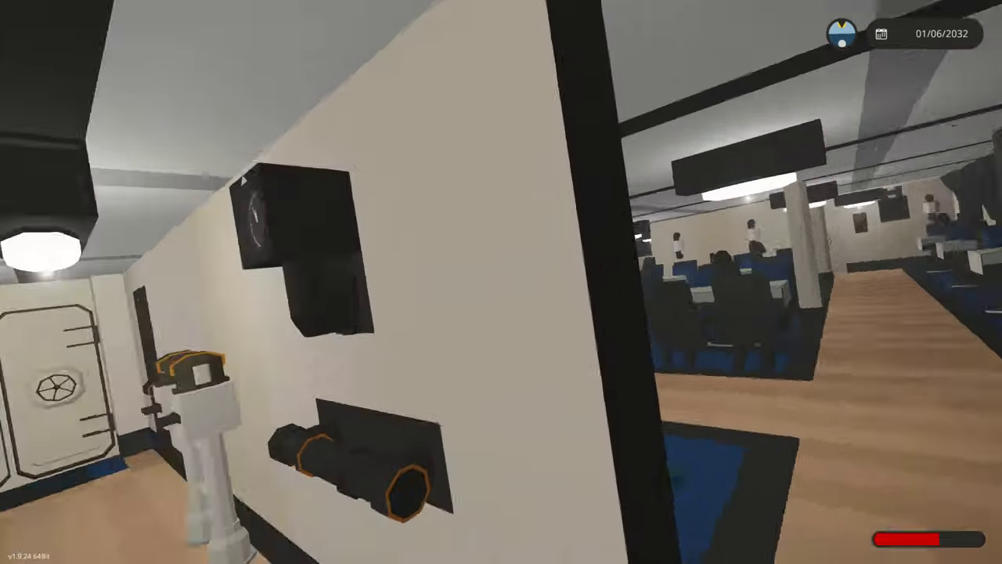
key(w)
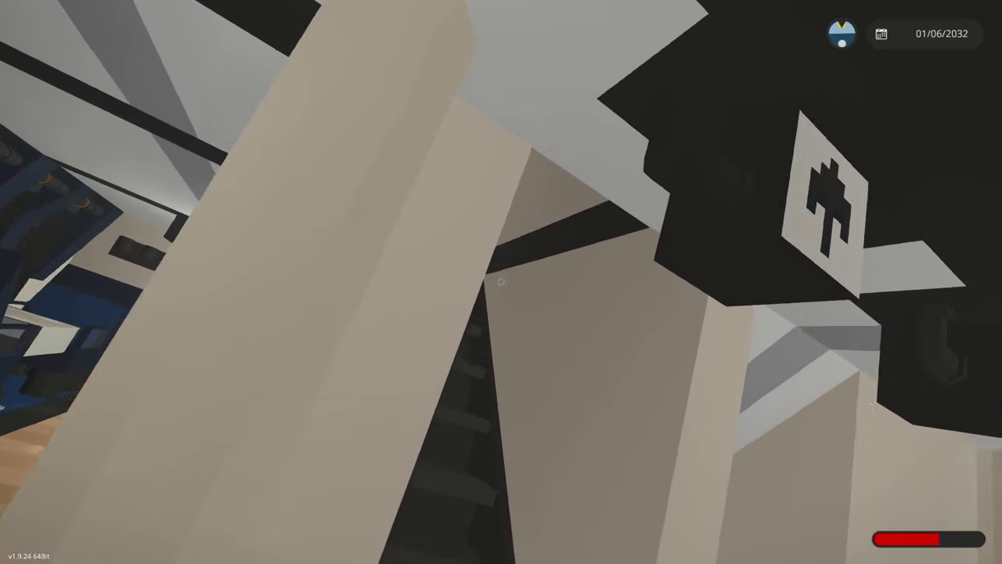
key(w)
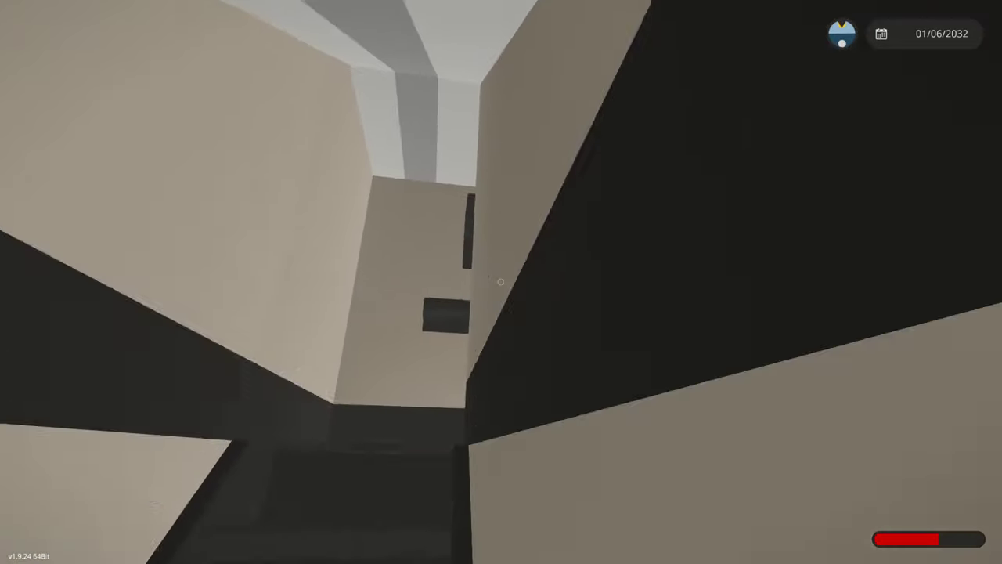
key(w)
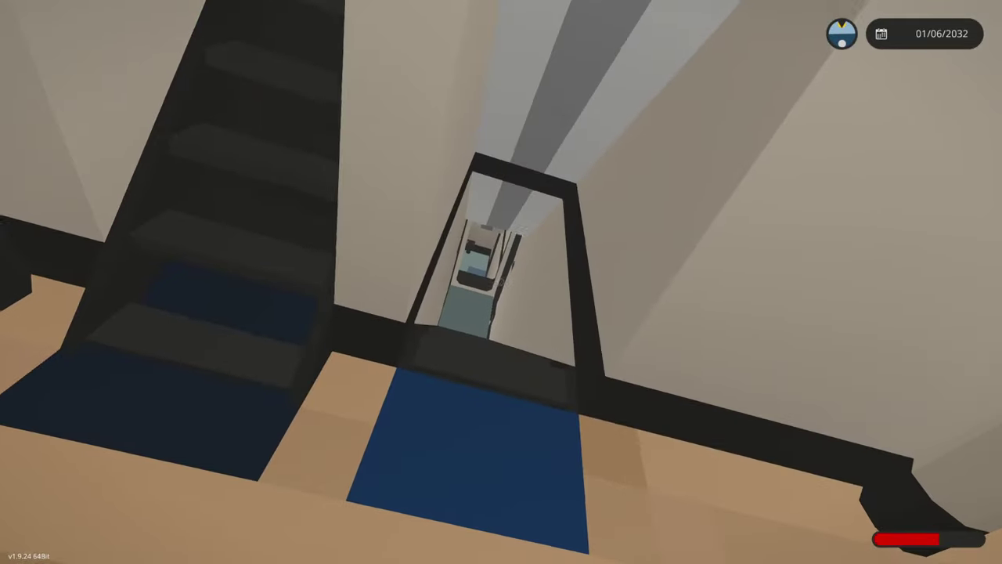
key(w)
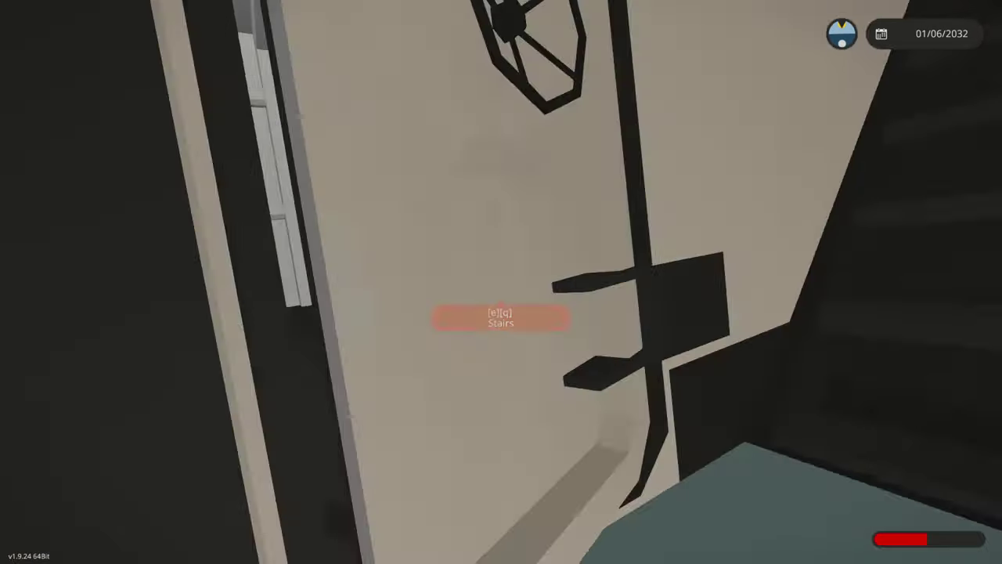
key(e)
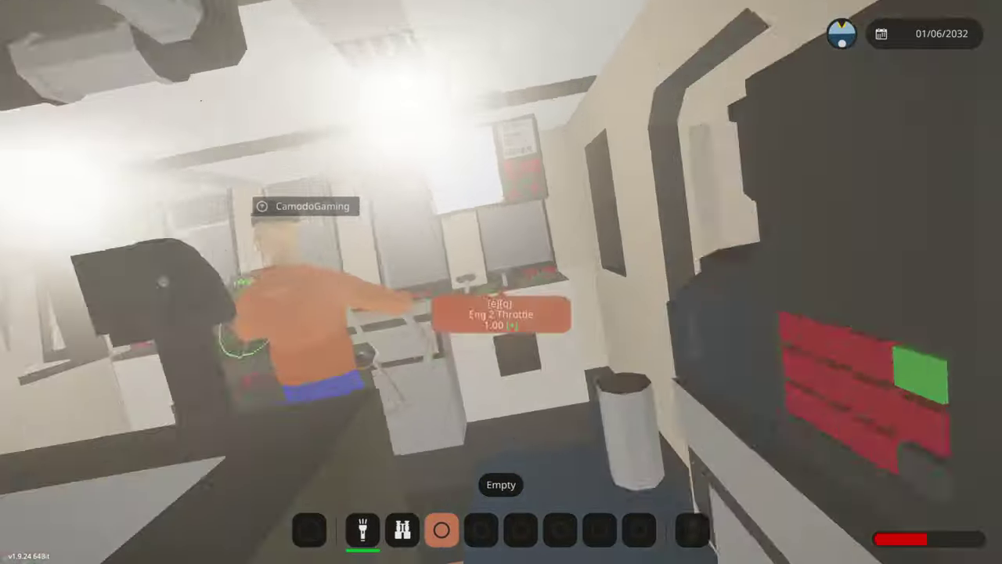
Exit the bridge through the corridor hatch and walk the deck to the lifeboat davit control
key(w)
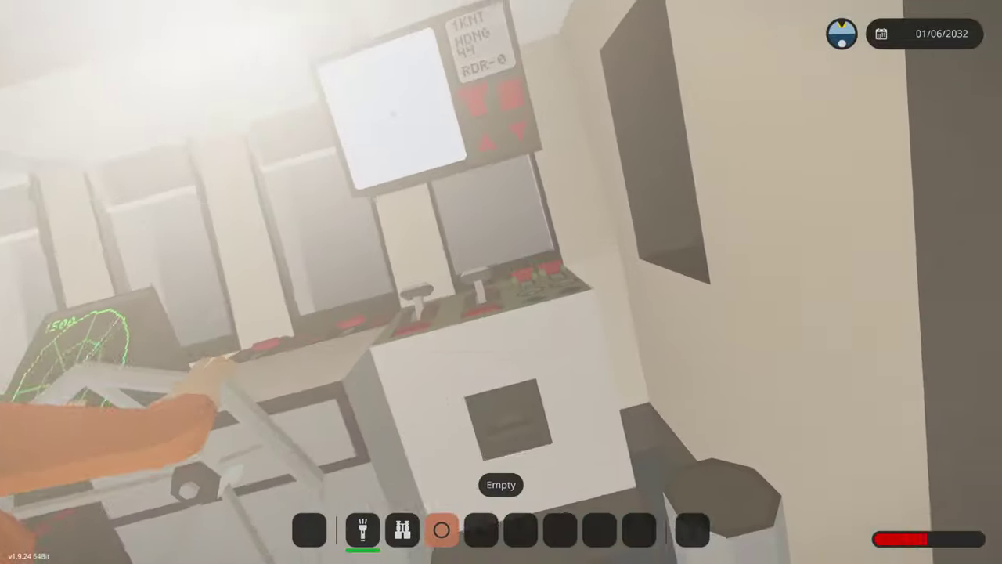
key(w)
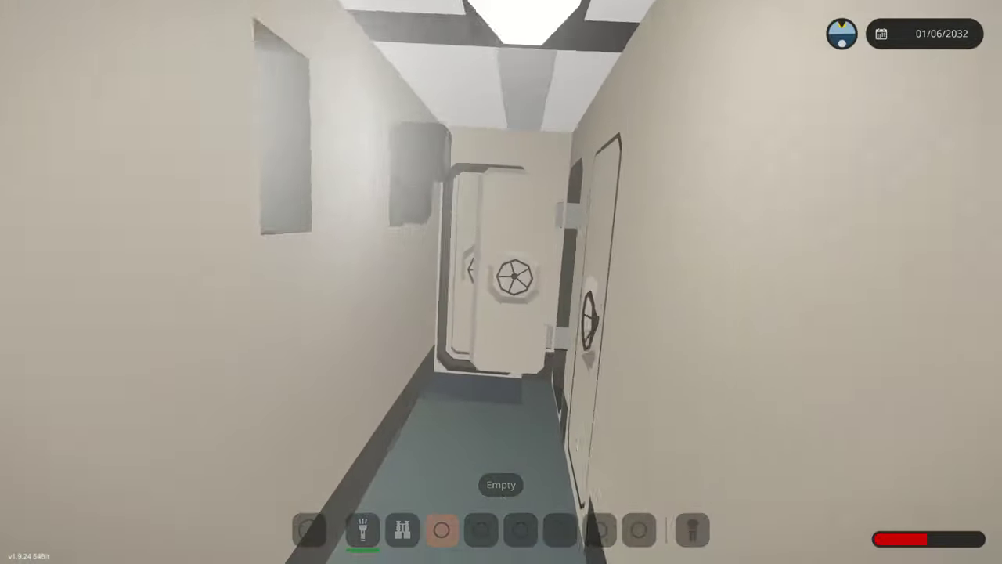
key(w)
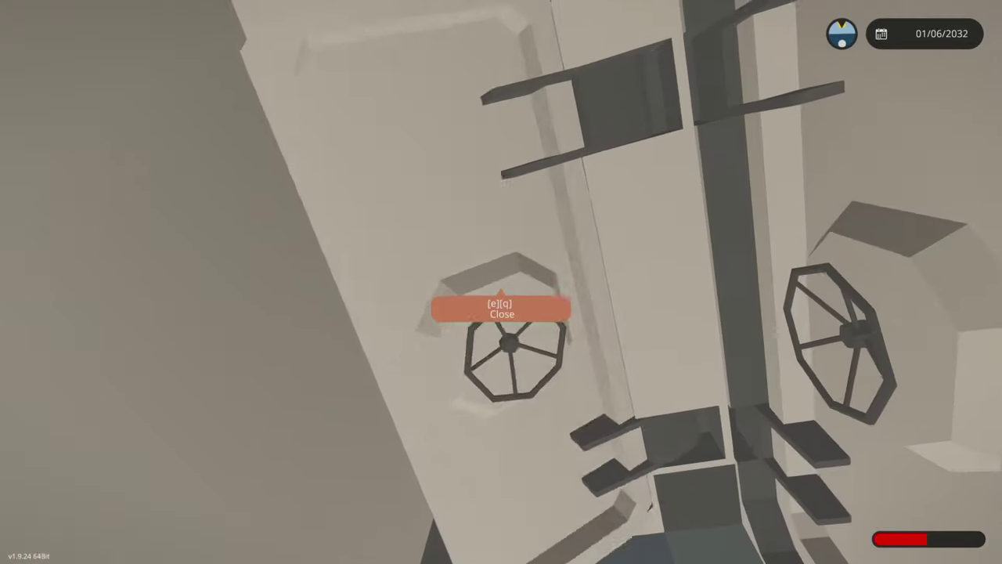
key(w)
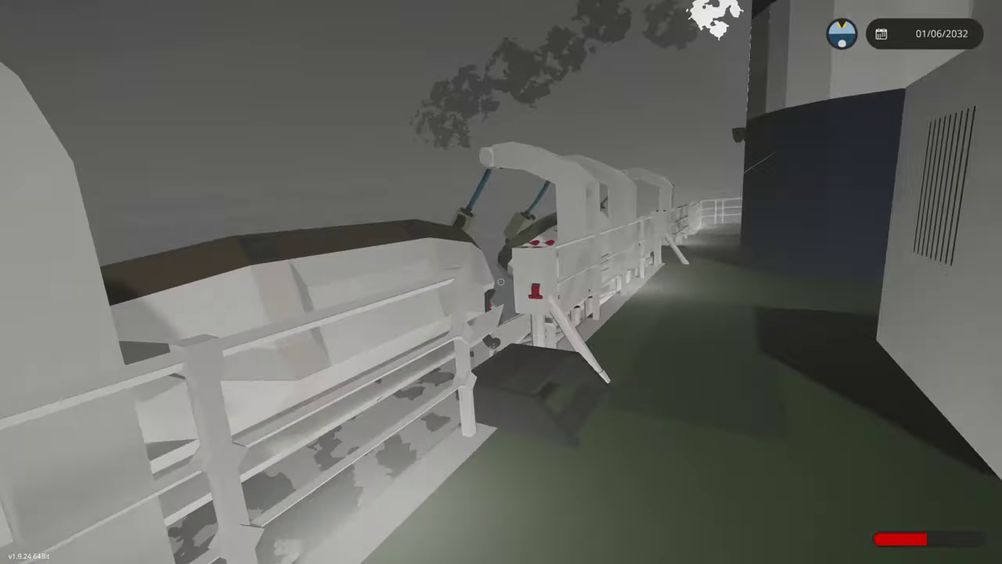
scroll(501, 282, down, 1)
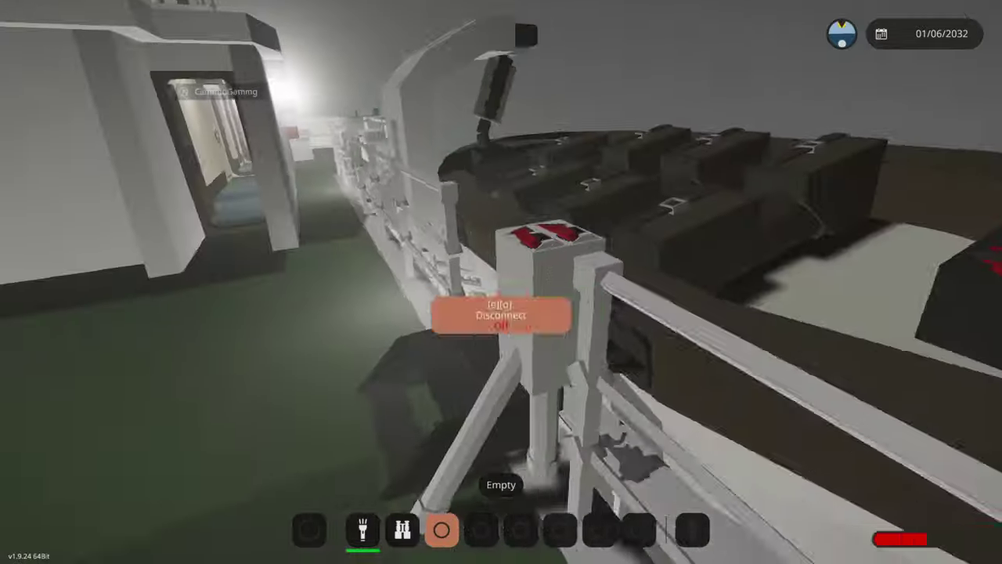
key(w)
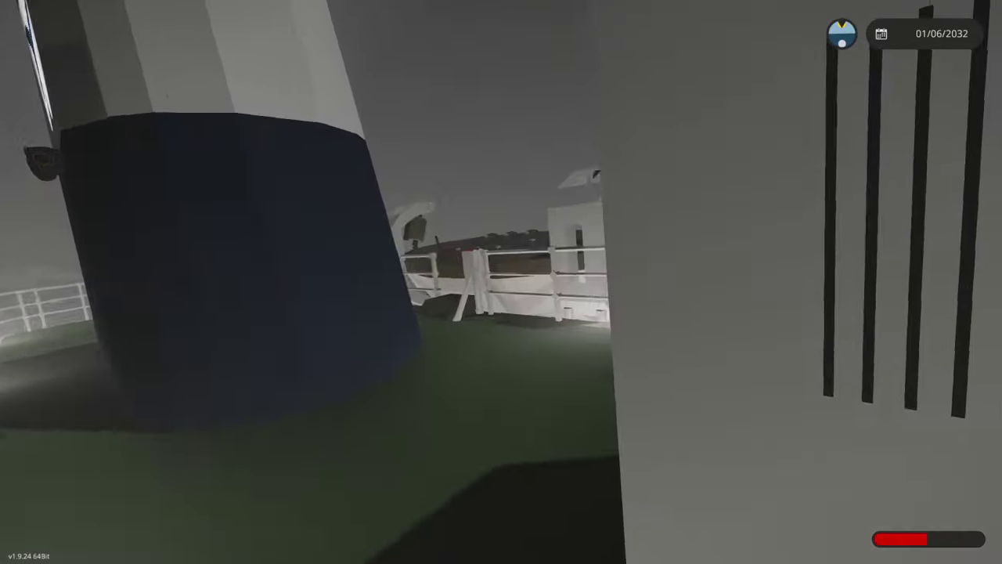
Turn toward a padded seat inside the lifeboat
key(4)
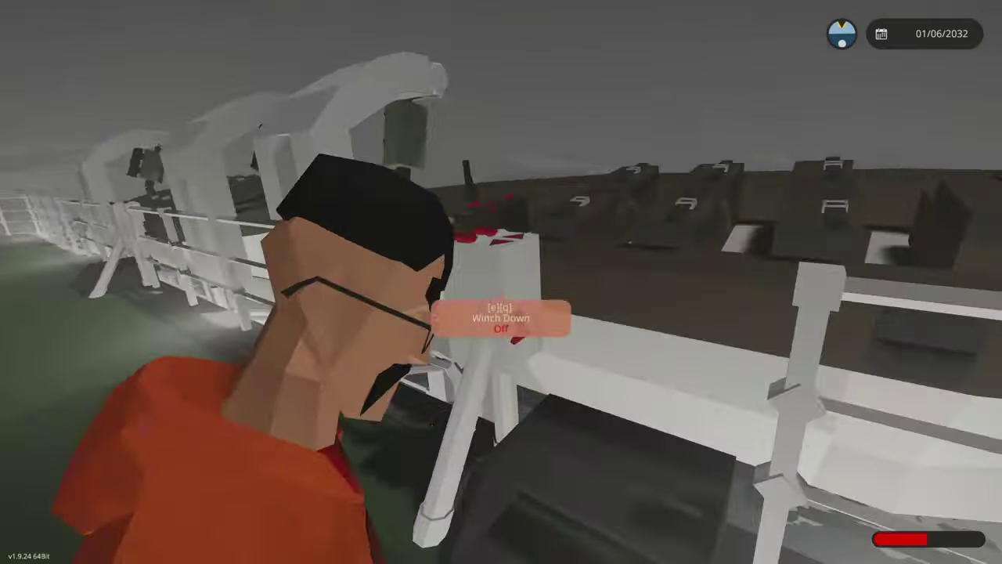
scroll(501, 281, down, 1)
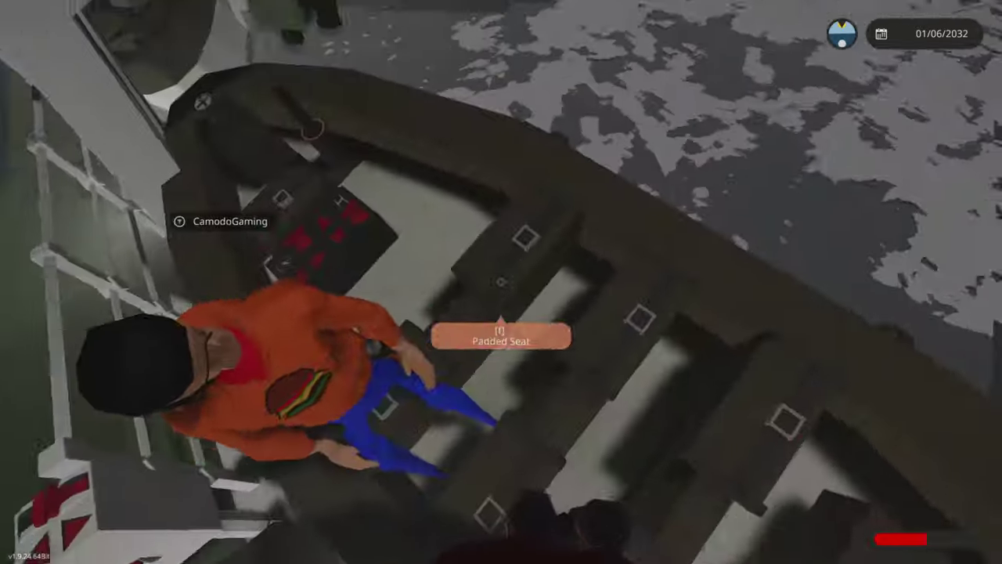
Get up from the lifeboat seat and switch between outside and first-person views
key(f)
key(f)
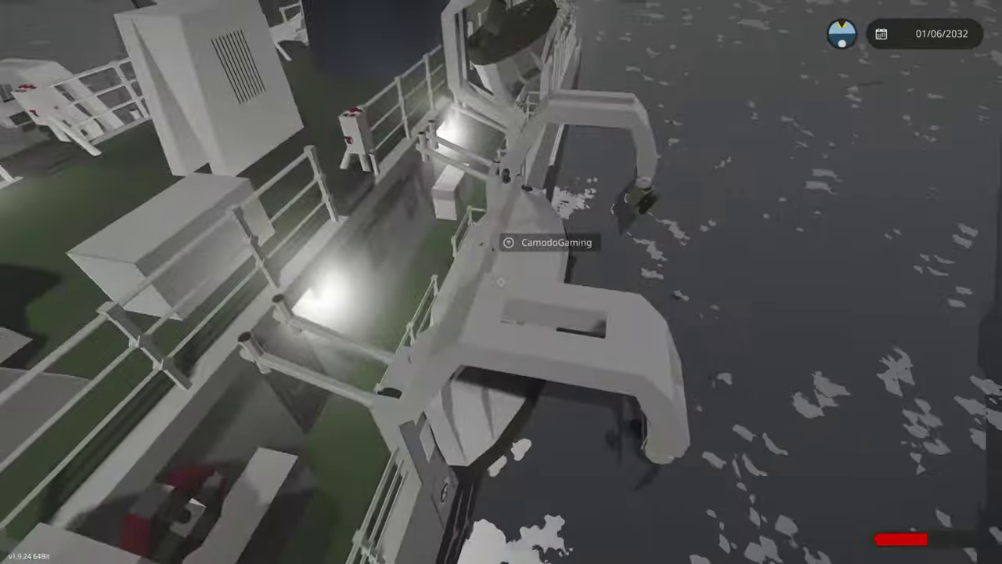
key(f)
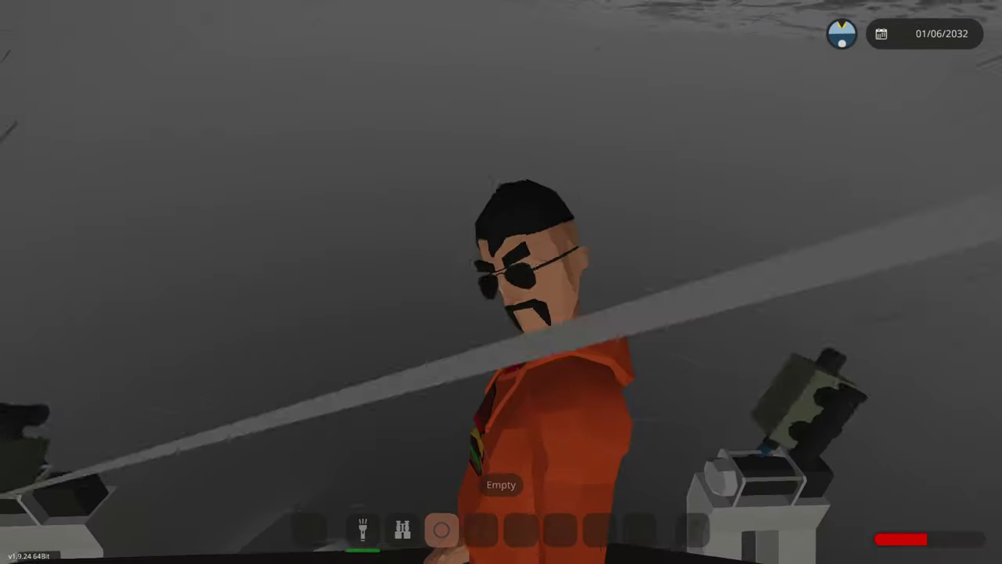
key(f)
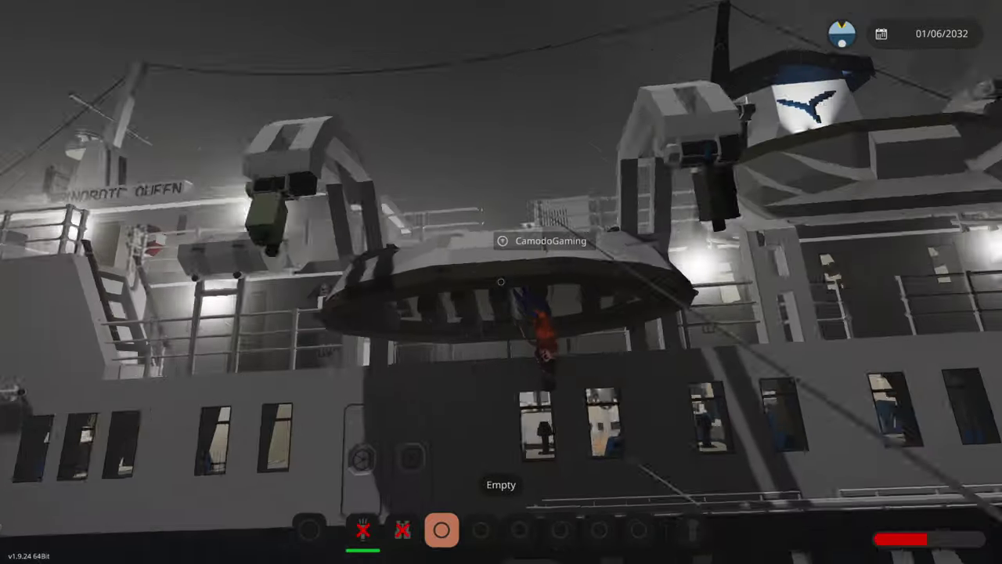
key(f)
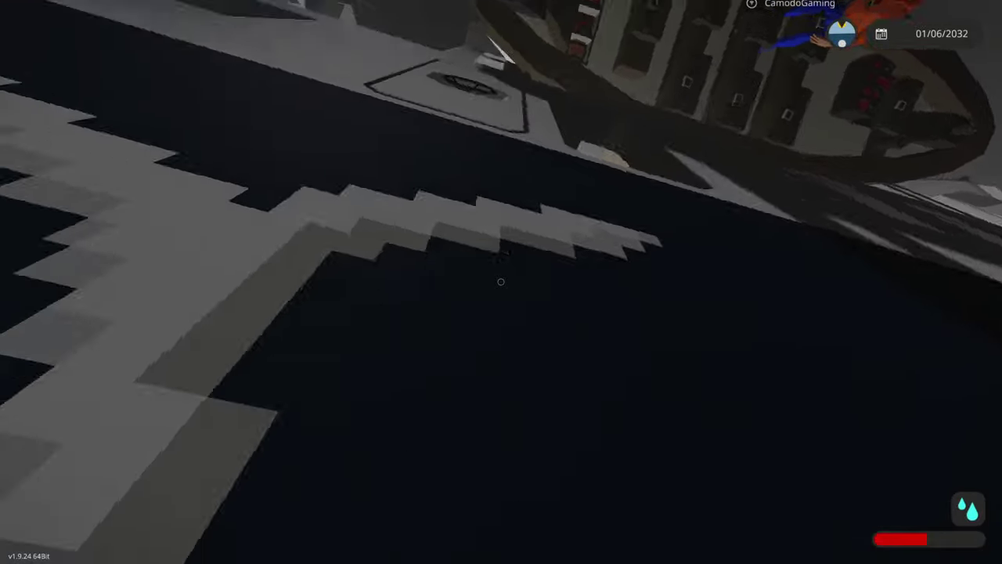
Swim up to the ship's hull
key(w)
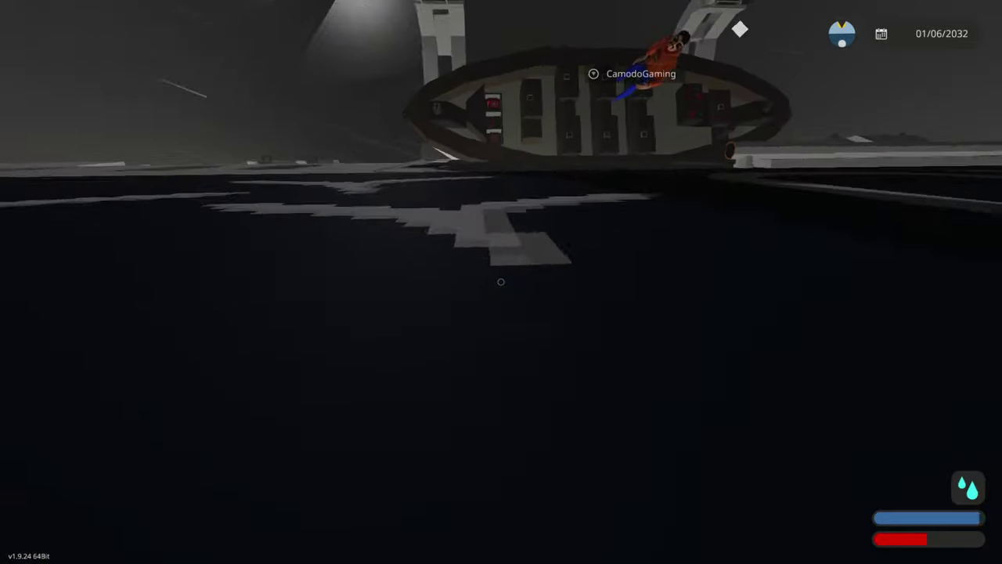
key(w)
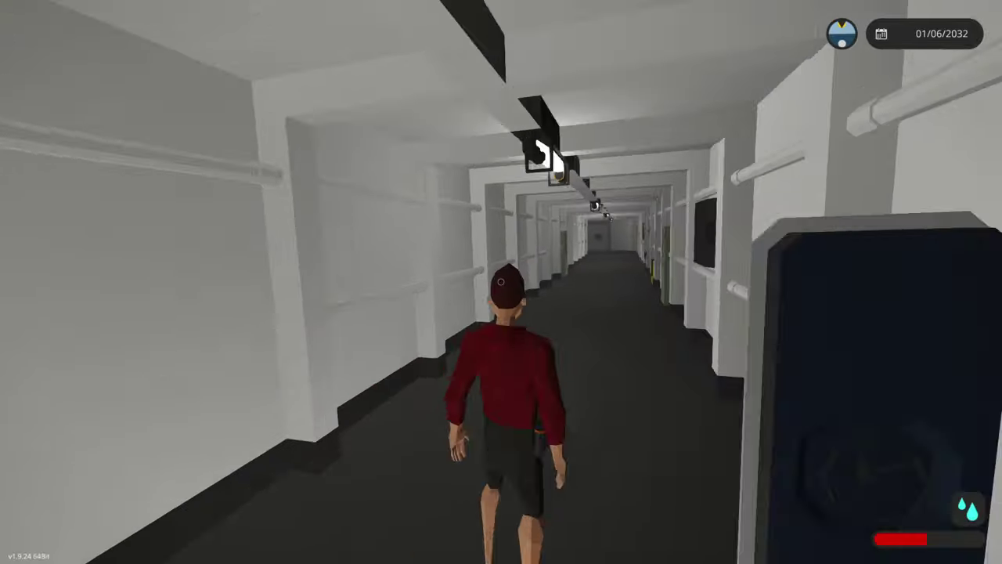
Go through the watertight door and up the stairways, crossing the deck to the next level
key(e)
key(w)
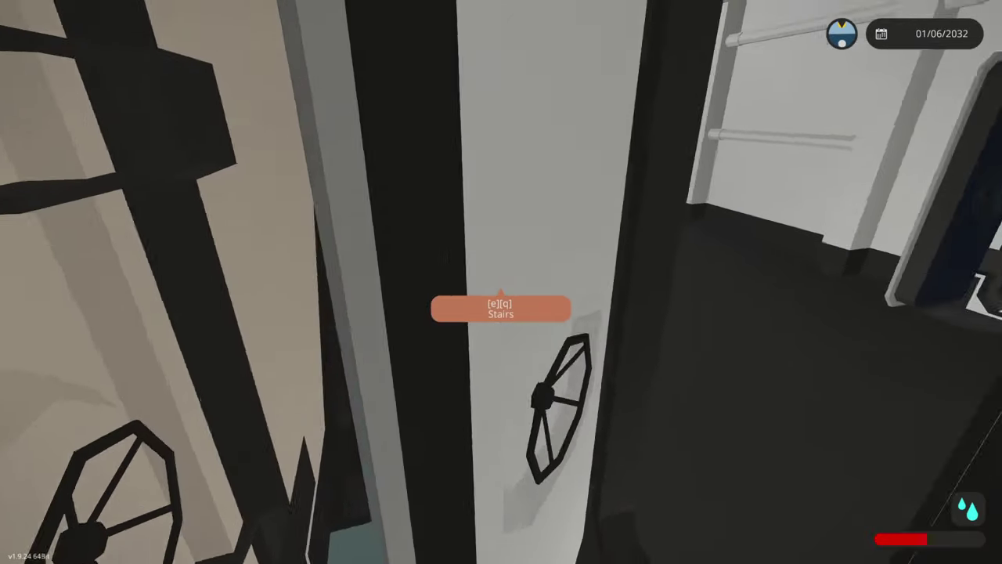
key(e)
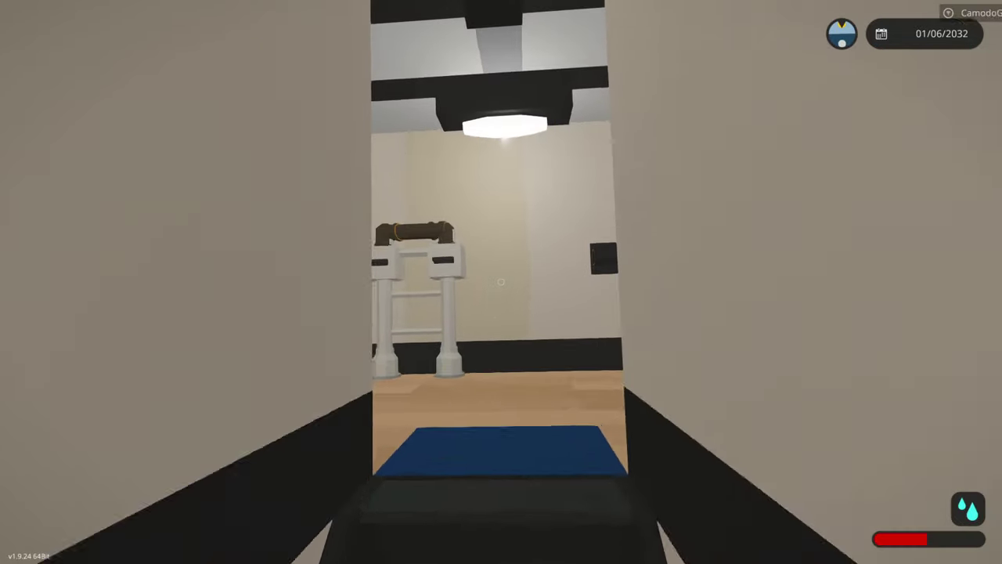
key(w)
key(e)
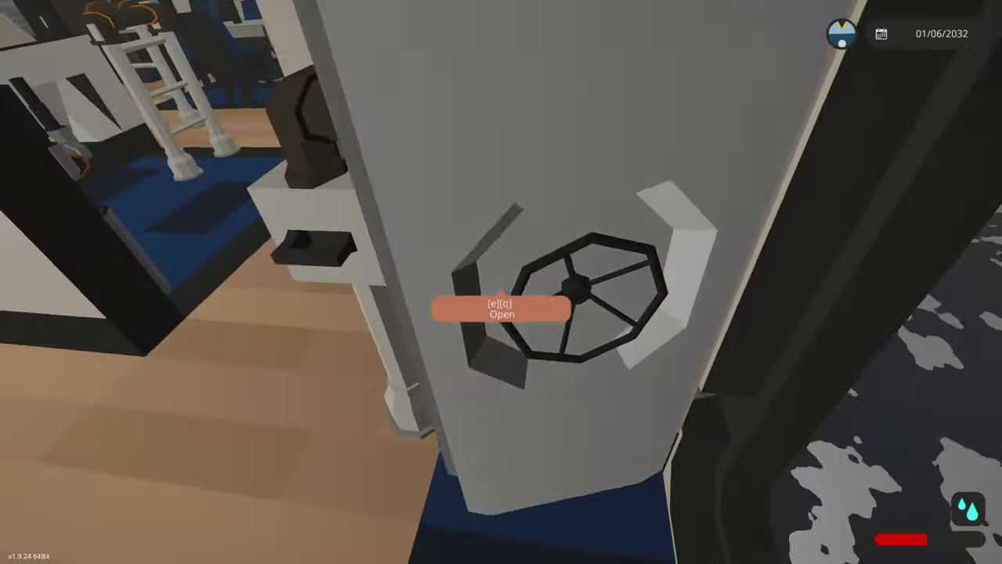
key(w)
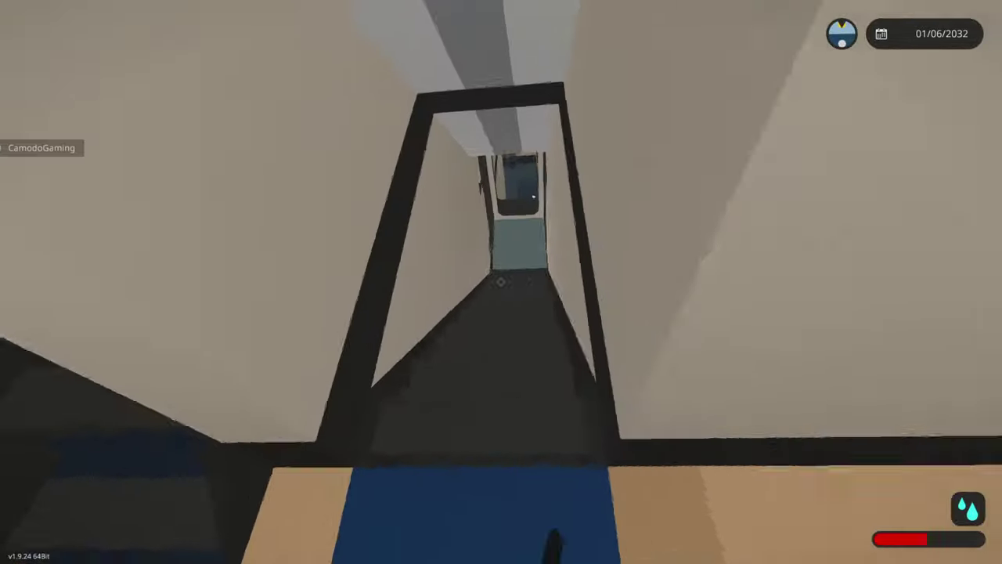
key(w)
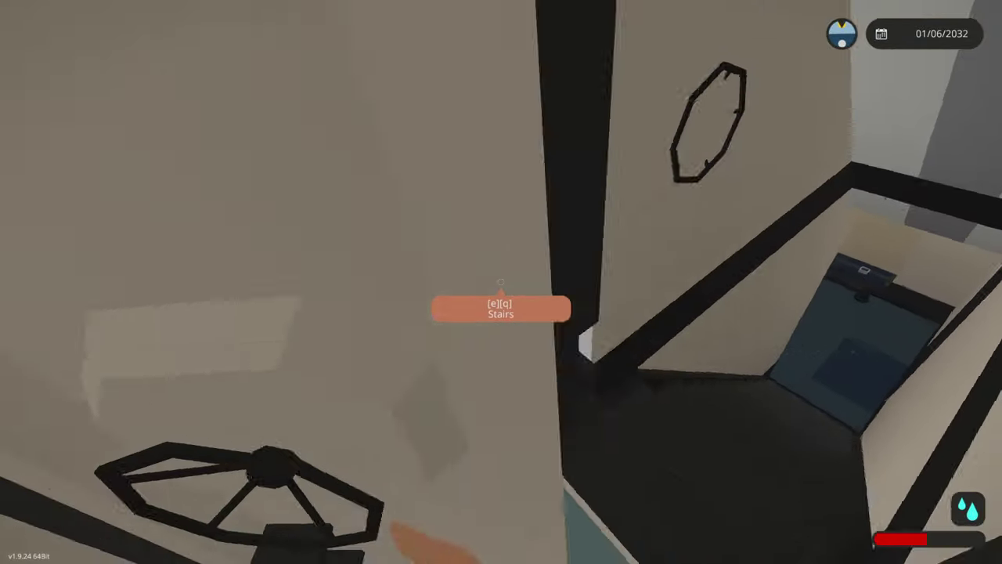
Pass the watertight doorways and corridor to the crew-only vault door and enter the Engine Room
key(w)
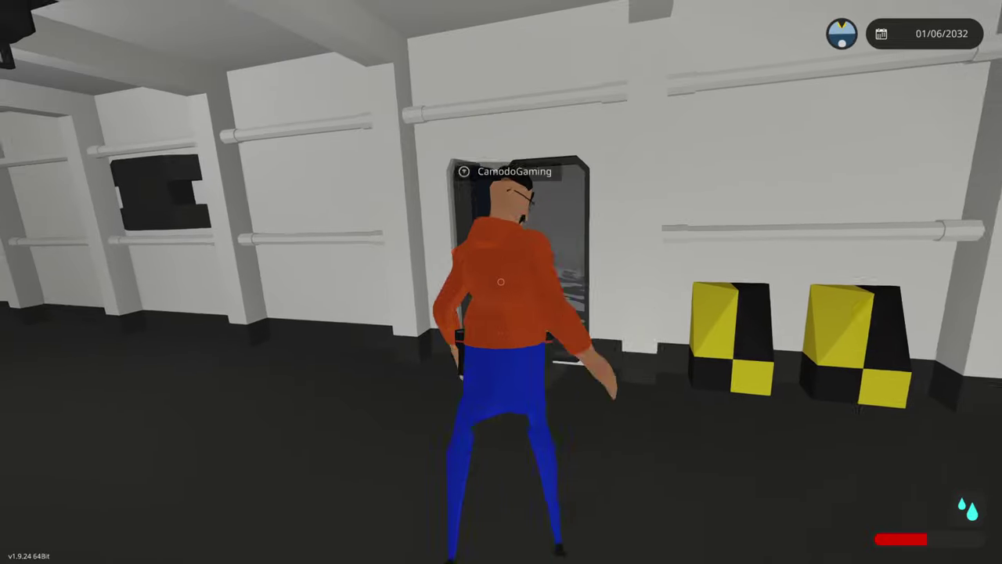
key(w)
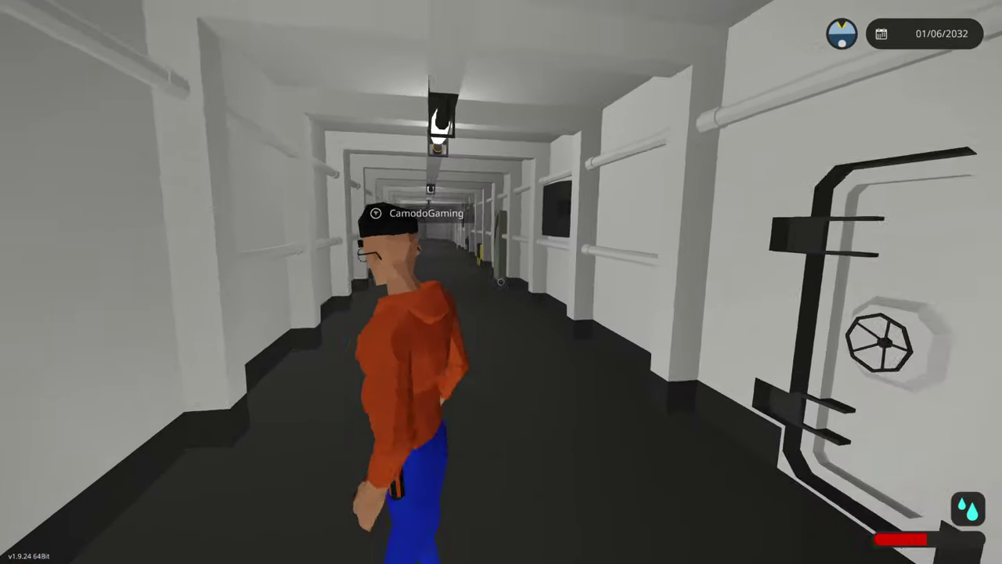
key(w)
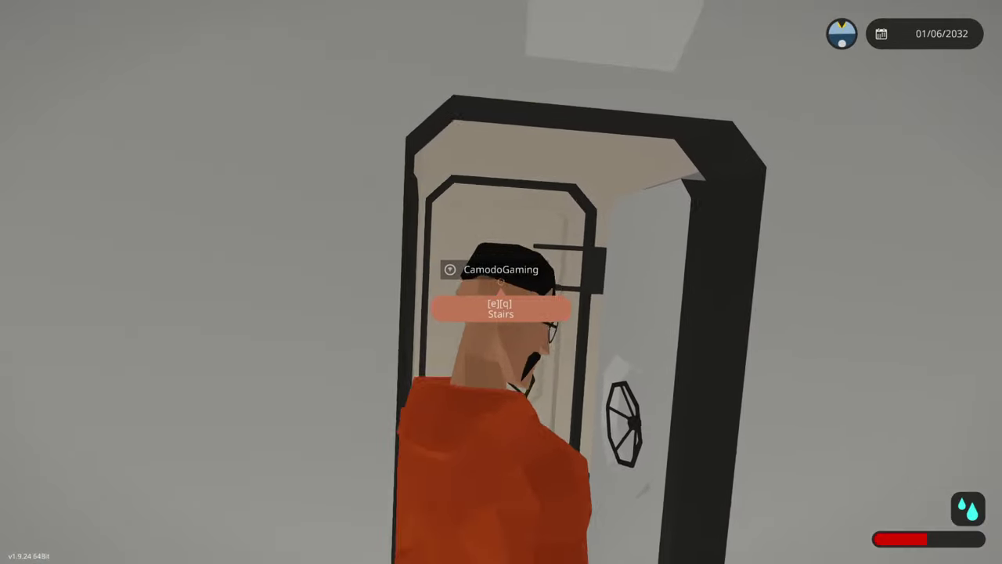
key(w)
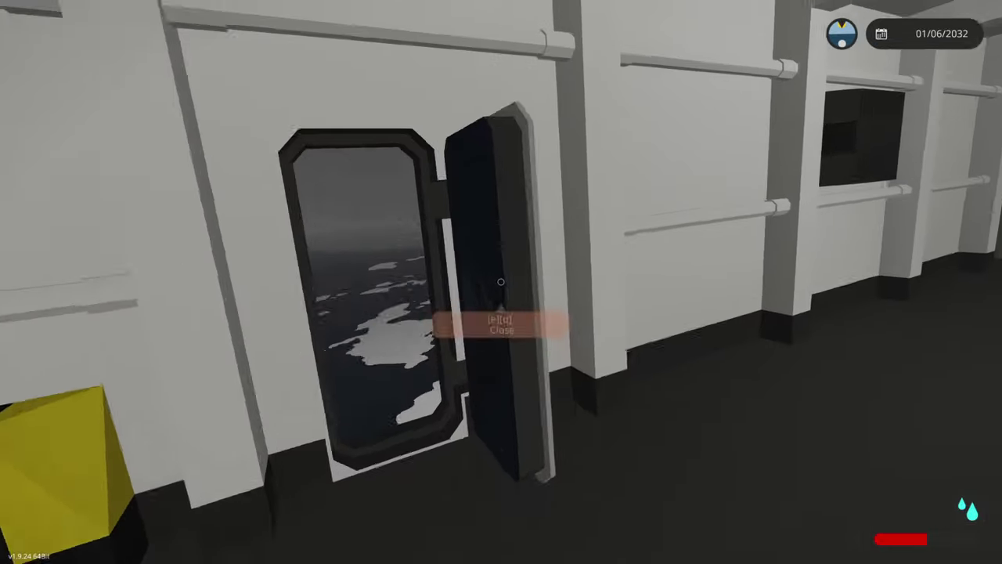
key(w)
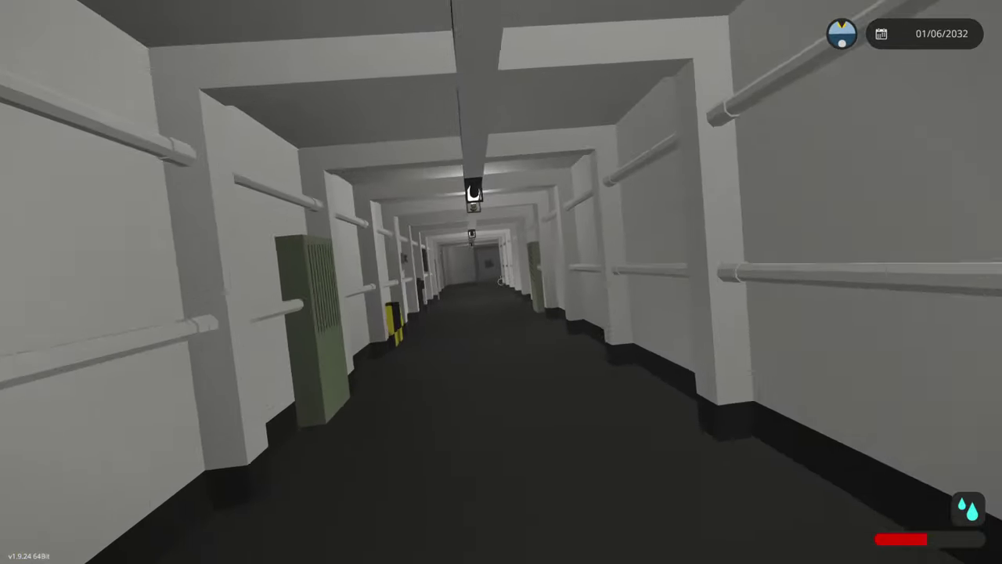
key(w)
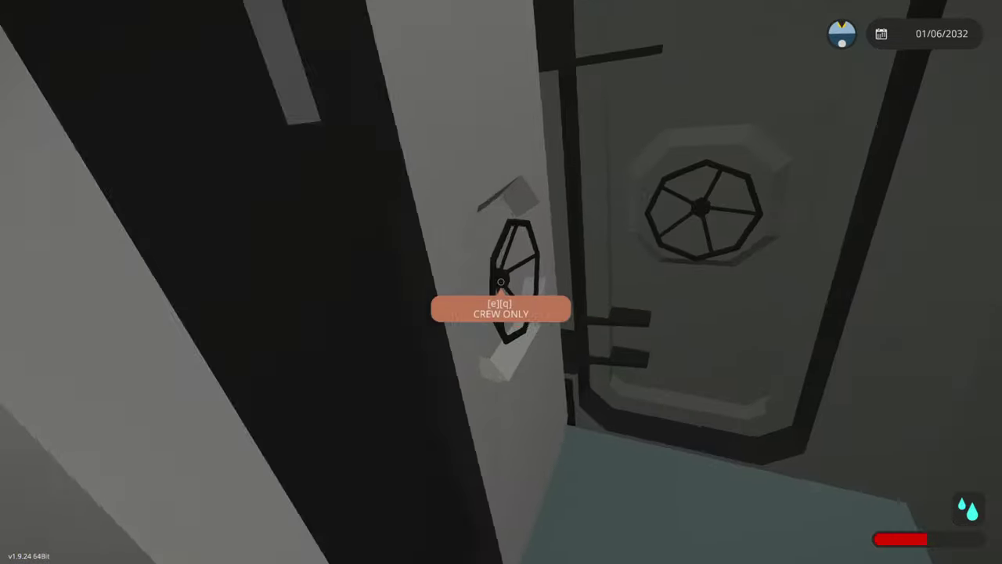
key(w)
key(e)
Look around the engine room, then climb to the crew-only door and the white corridor
key(w)
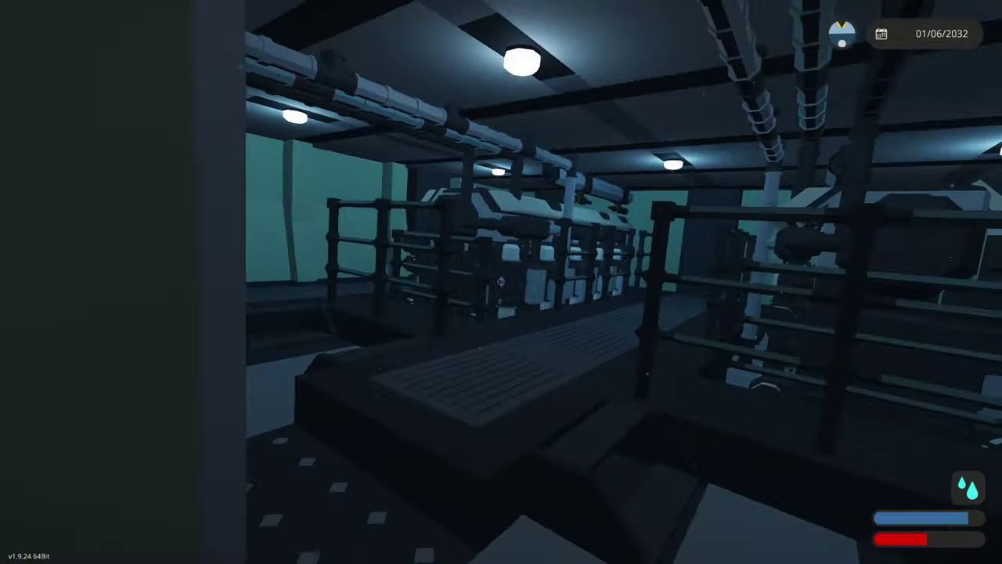
key(w)
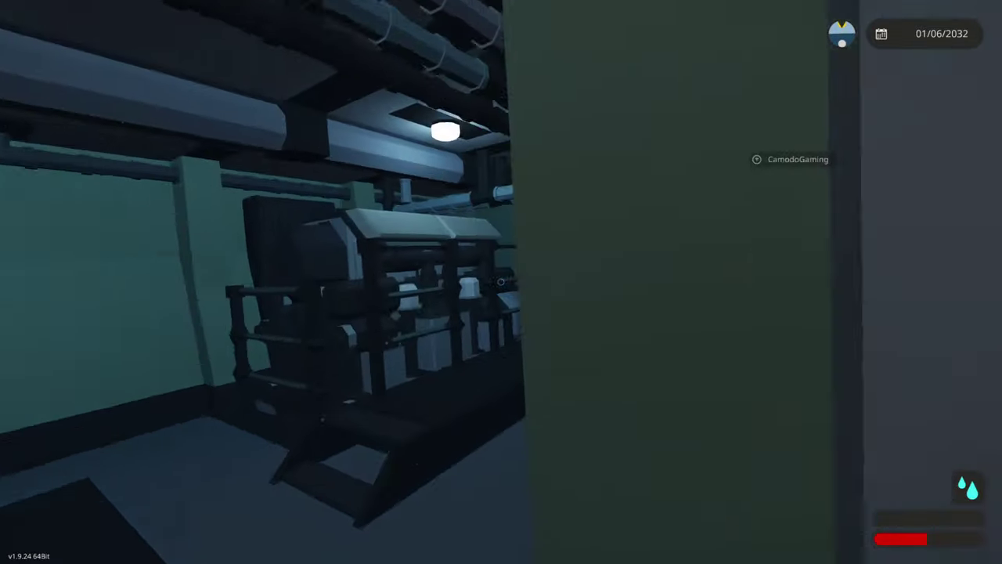
key(w)
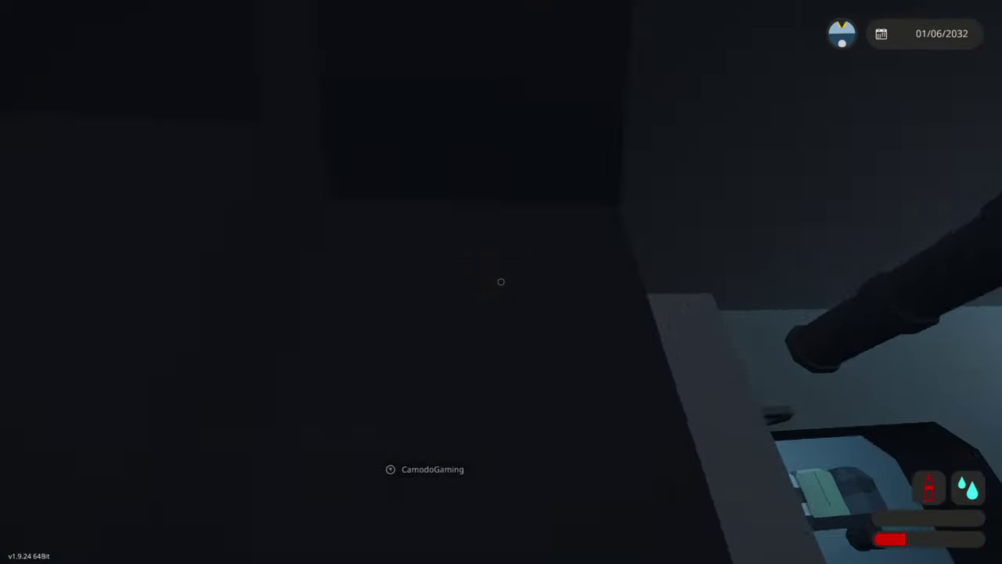
key(w)
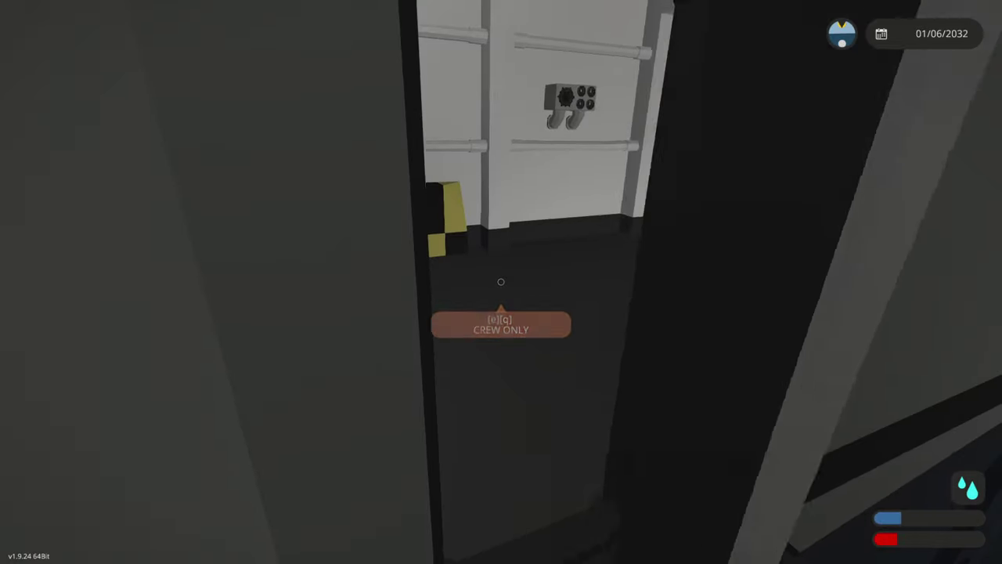
key(w)
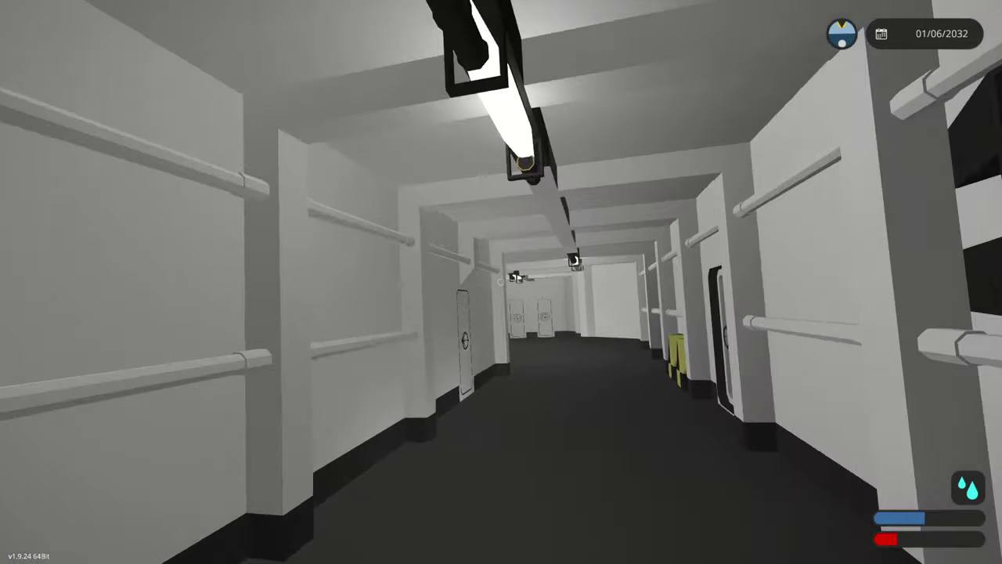
key(w)
key(w)
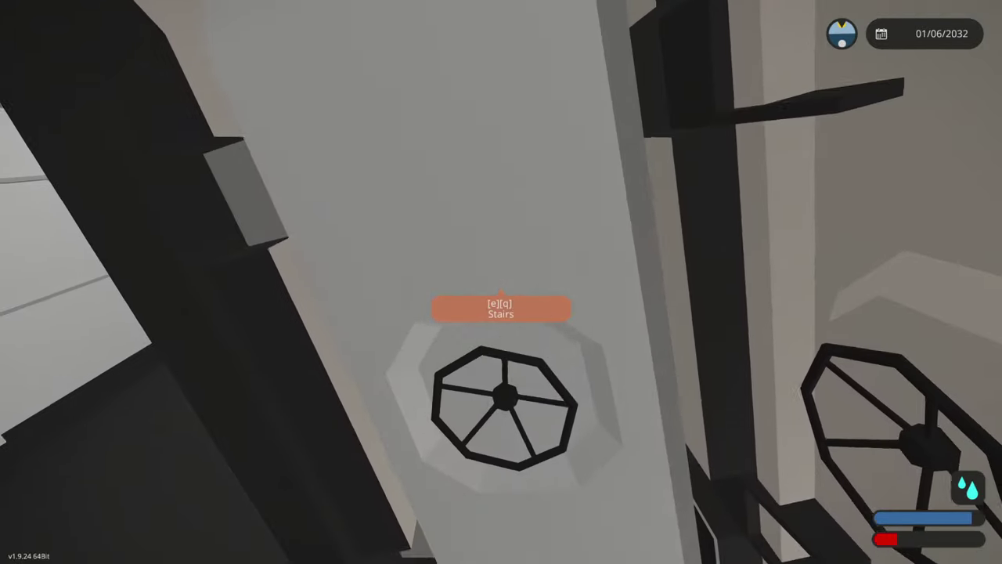
Take the hatch staircase up, descend the stairwell into the room, and open the pause menu
key(e)
key(w)
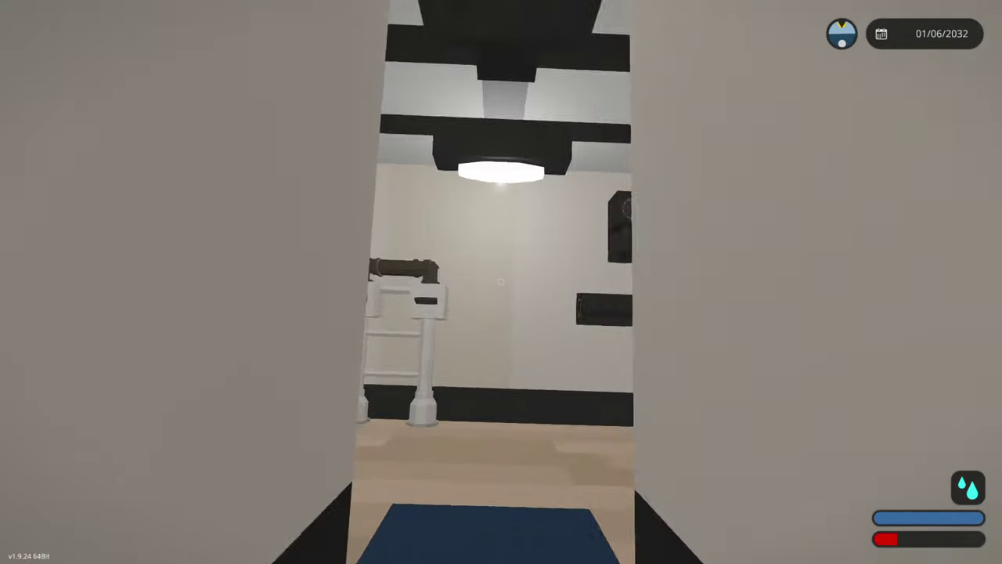
key(w)
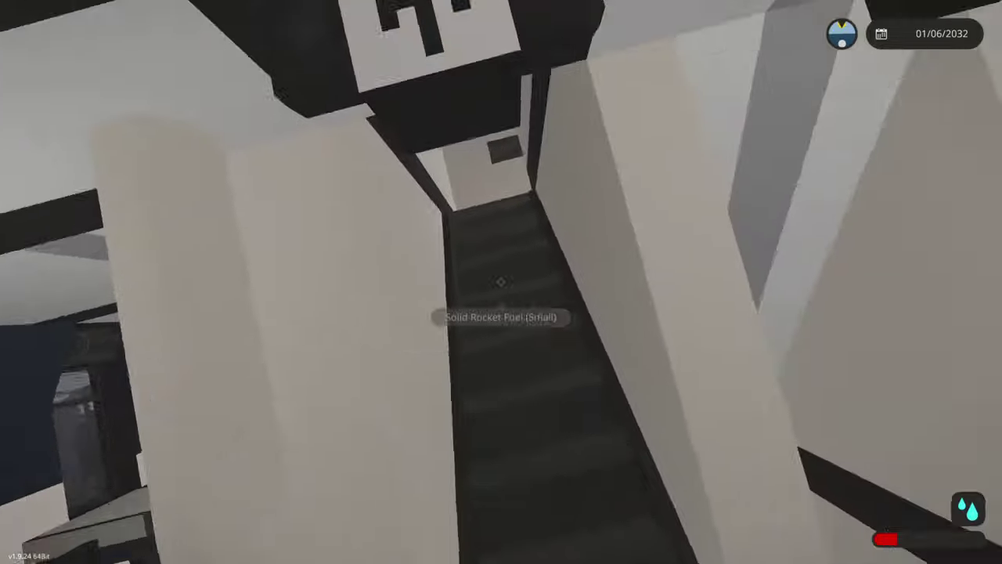
key(e)
key(w)
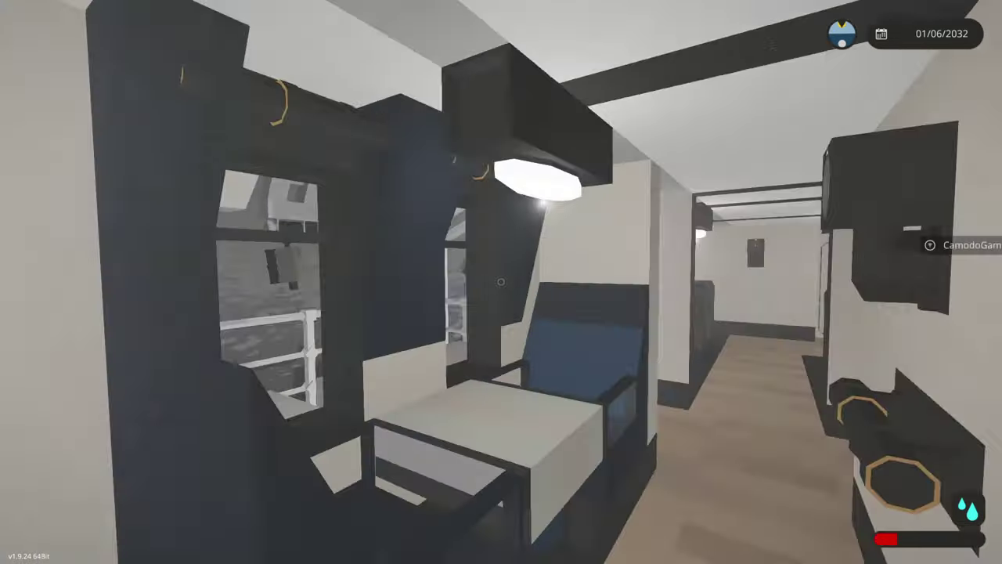
key(Escape)
Exit the custom game options and walk through the office, corridor and seating cabin into the hangar
click(599, 127)
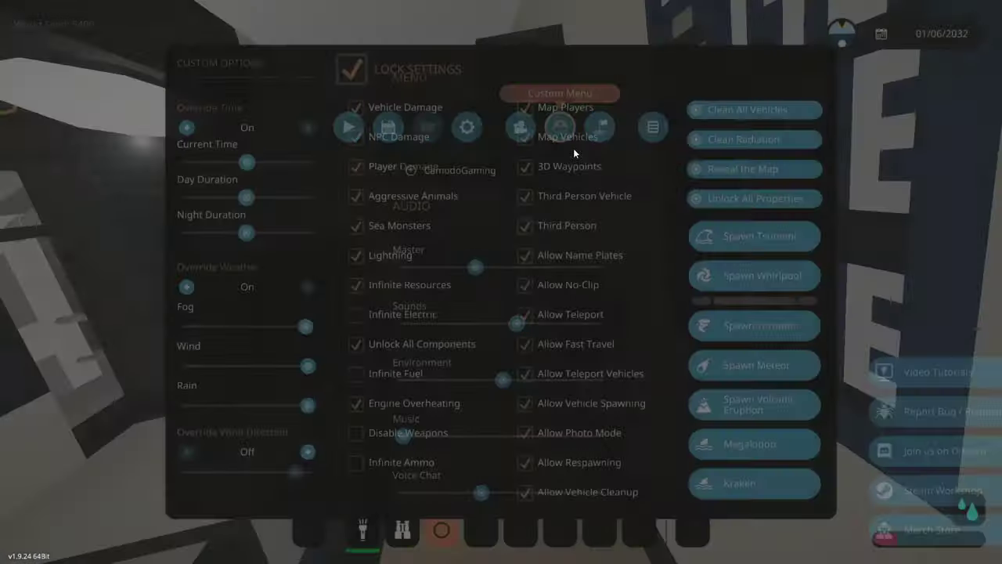
key(Escape)
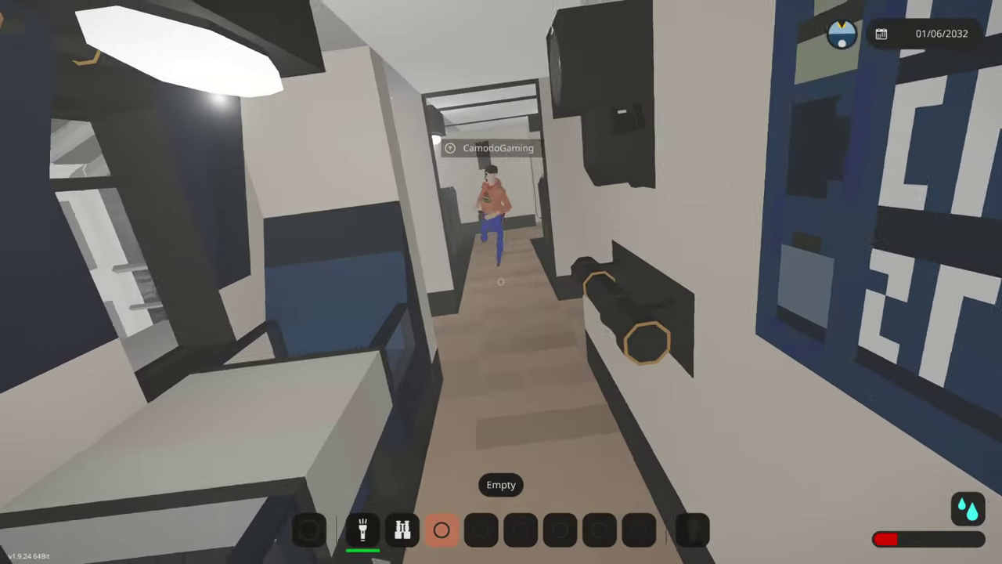
key(w)
key(w)
key(w)
key(w)
key(w)
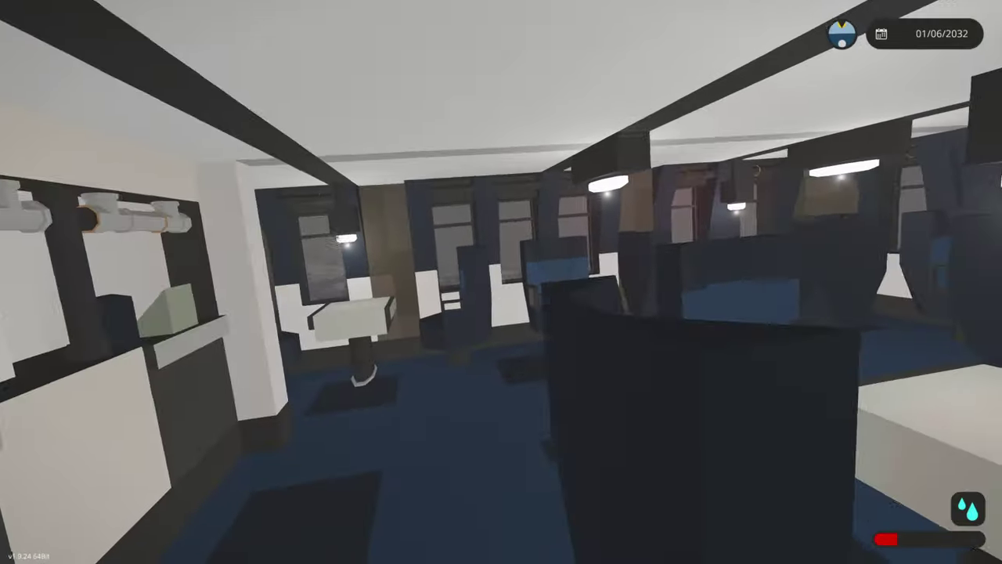
key(w)
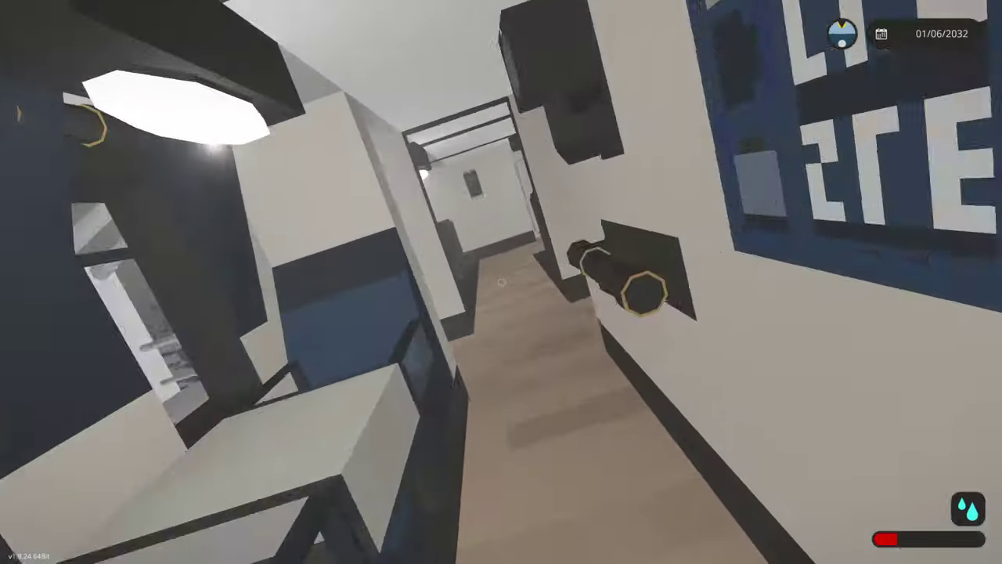
key(w)
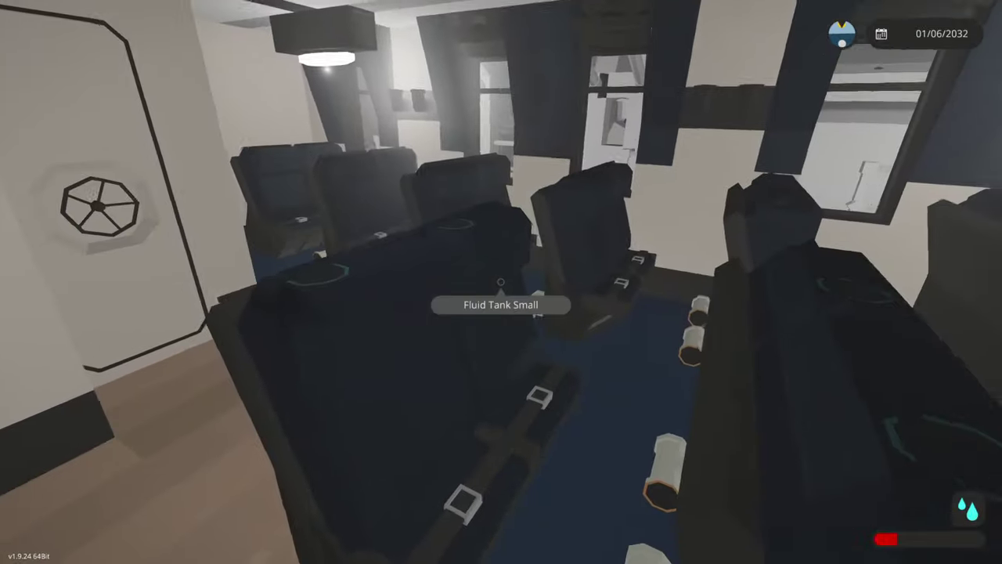
key(w)
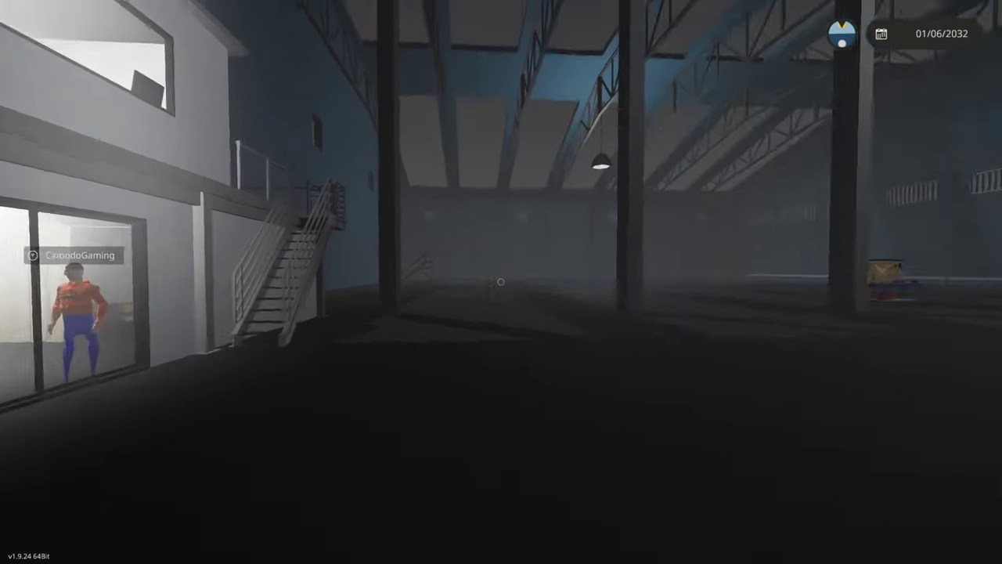
Use the world map to teleport the character to an open-sea spot among the ice floes
key(m)
scroll(556, 324, down, 3)
scroll(566, 332, down, 3)
scroll(569, 338, down, 3)
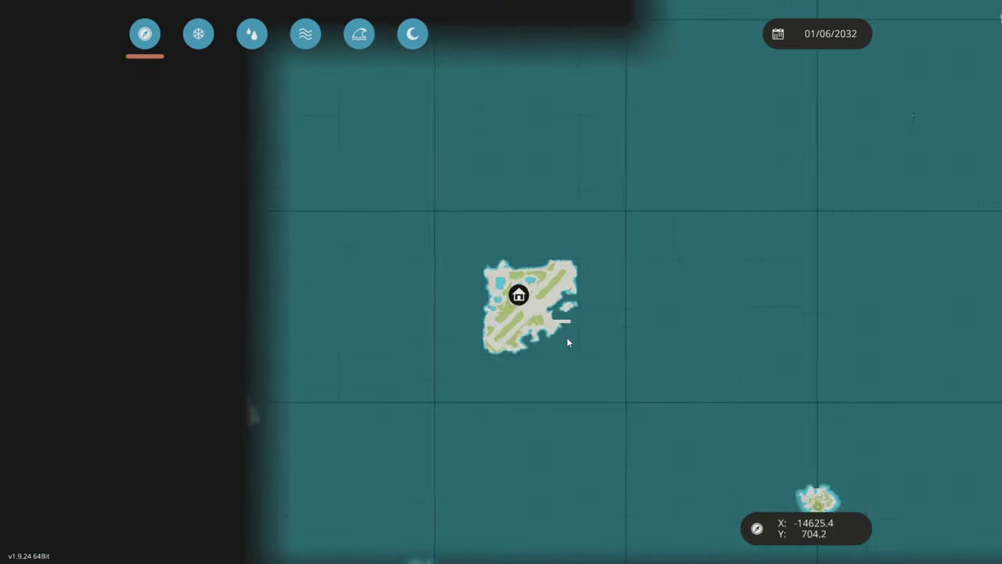
scroll(593, 348, down, 2)
drag(595, 349, 364, 378)
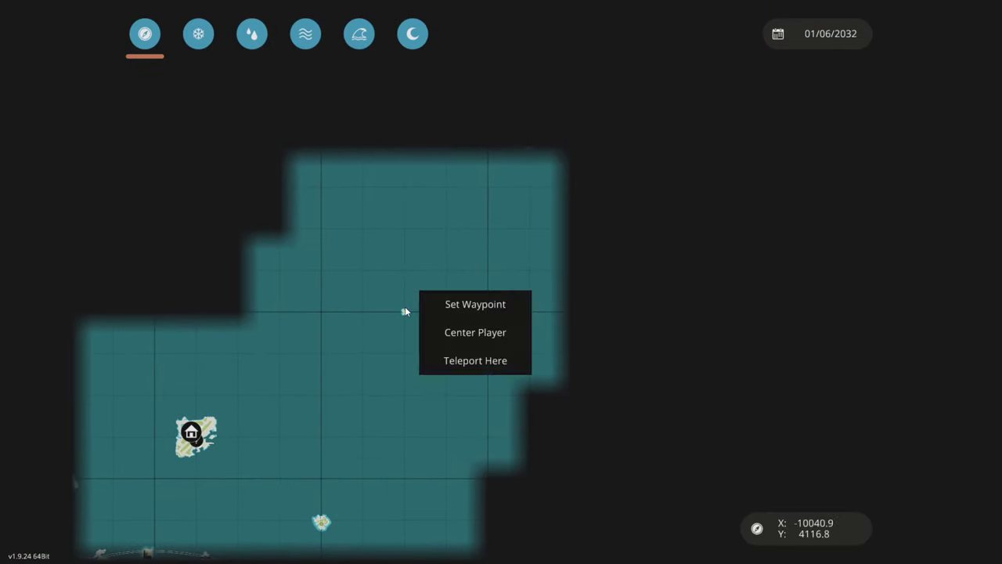
click(474, 304)
key(m)
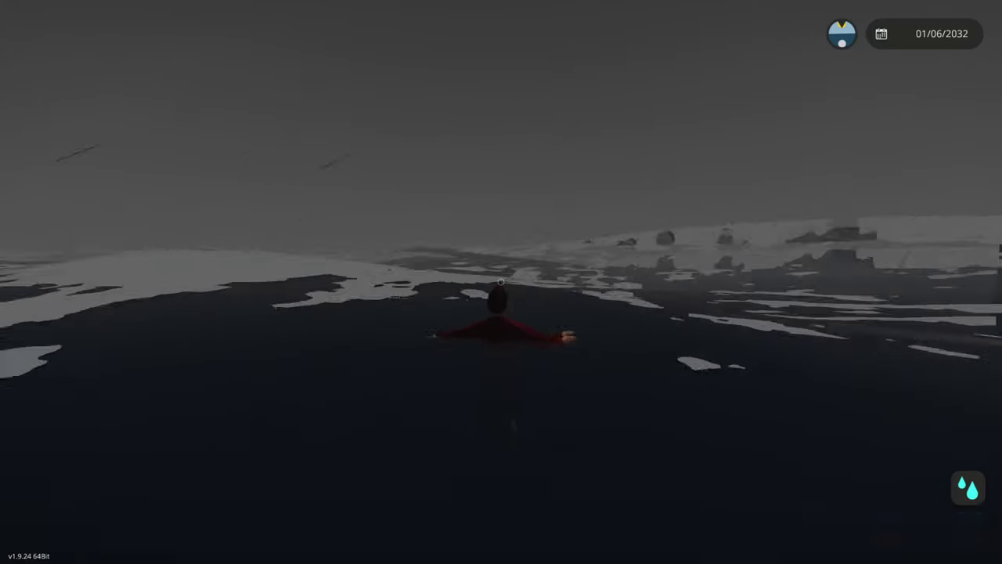
Swim forward past the ice floes, dive briefly underwater, and resurface
key(w)
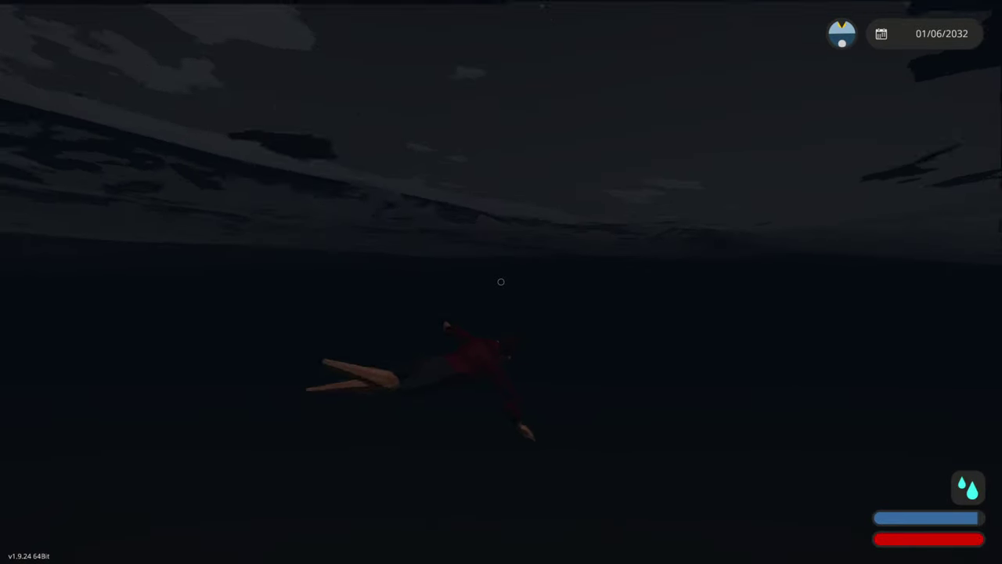
key(w)
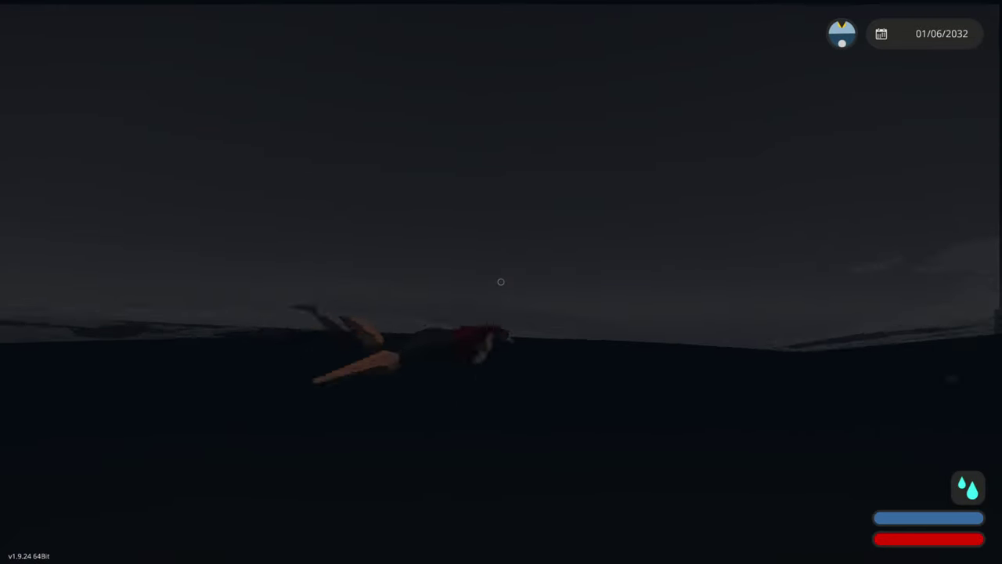
key(w)
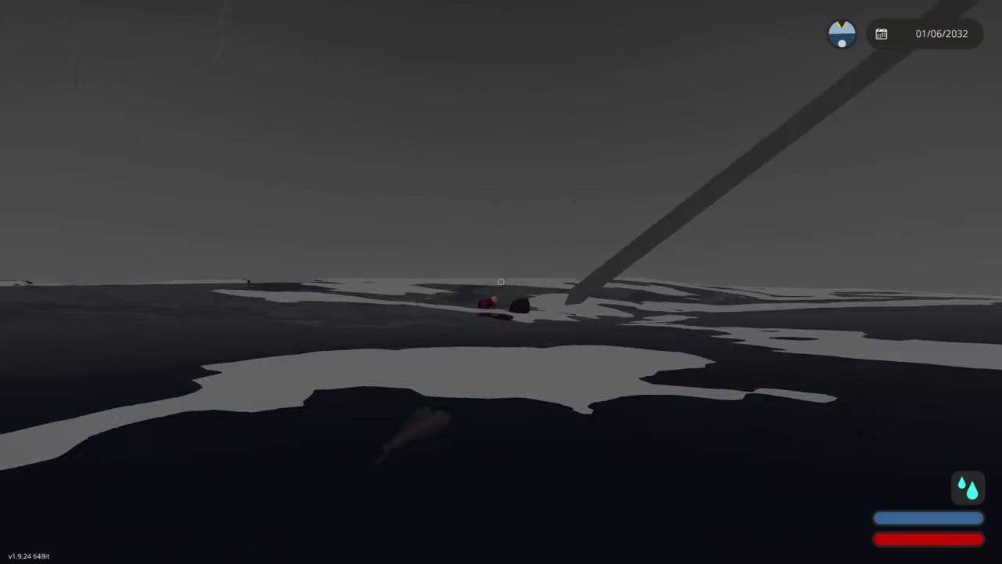